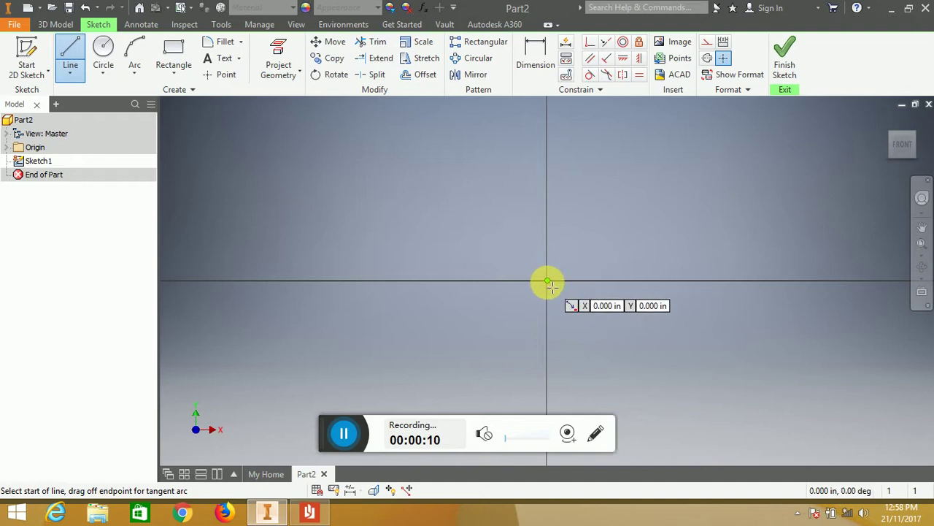
Step: Sketch a 5 in vertical line up from the origin and convert it to a centerline
click(547, 280)
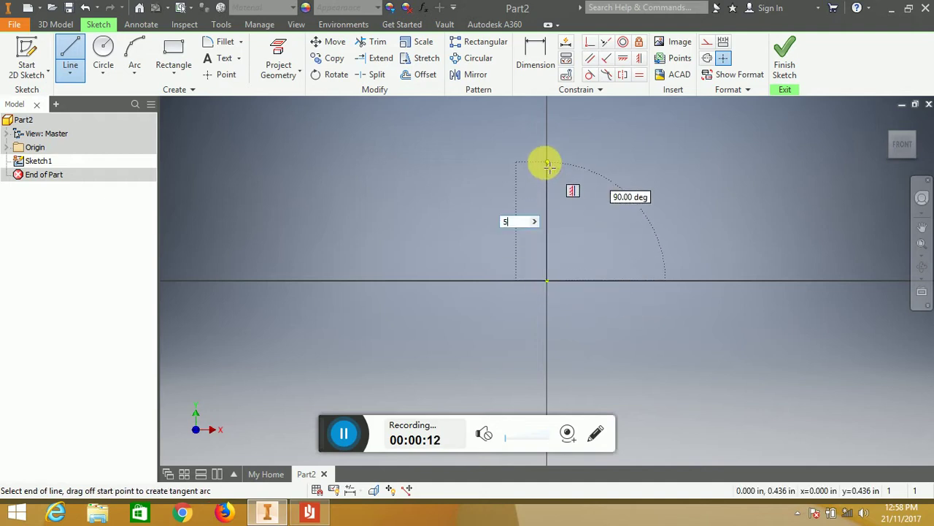
text(5)
key(Return)
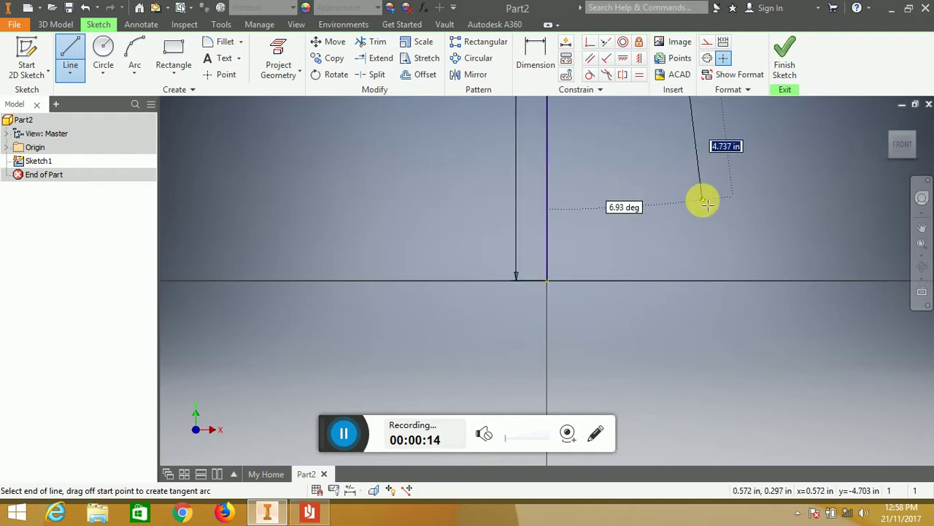
key(Escape)
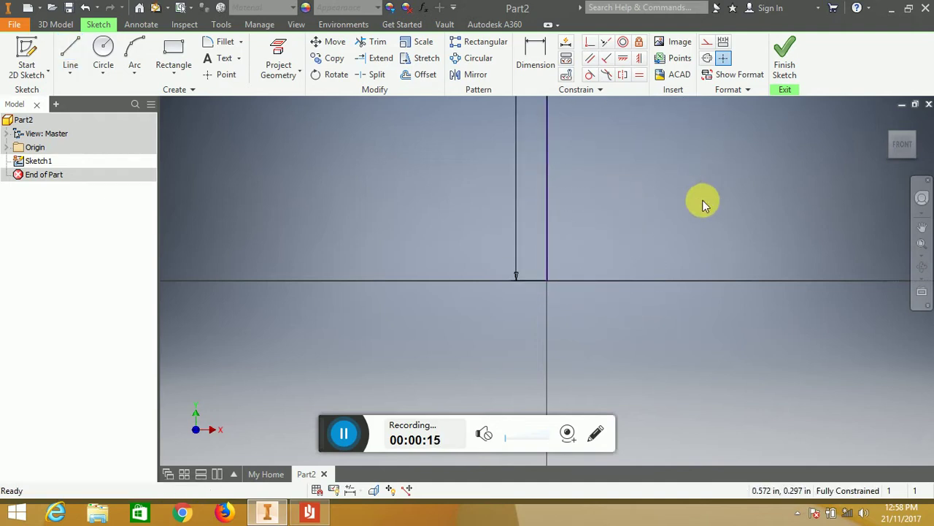
click(548, 182)
click(708, 59)
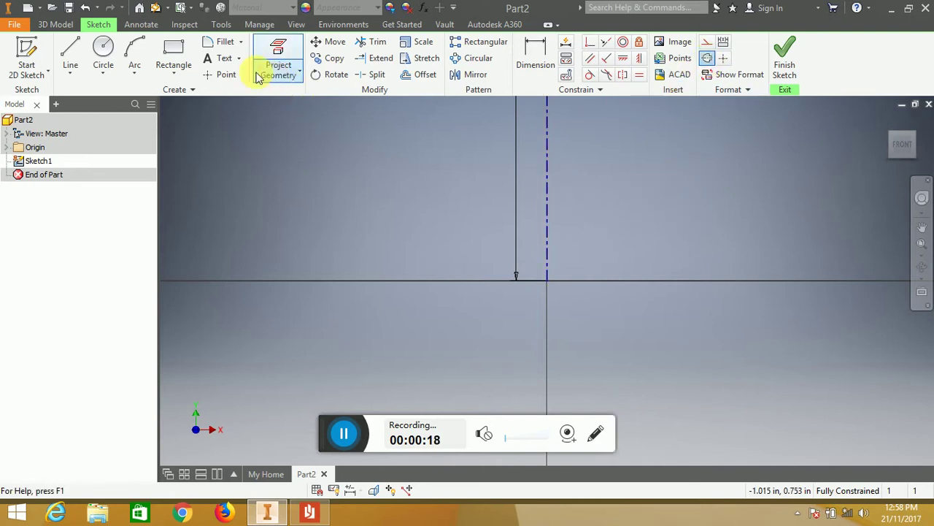
Step: Sketch an 11 in horizontal centerline from the origin along the positive X axis
click(66, 45)
click(707, 58)
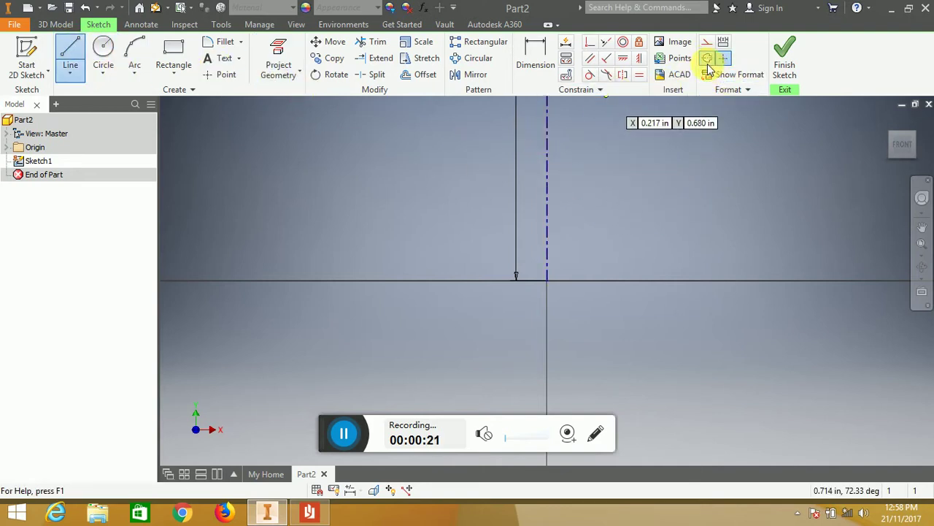
click(548, 281)
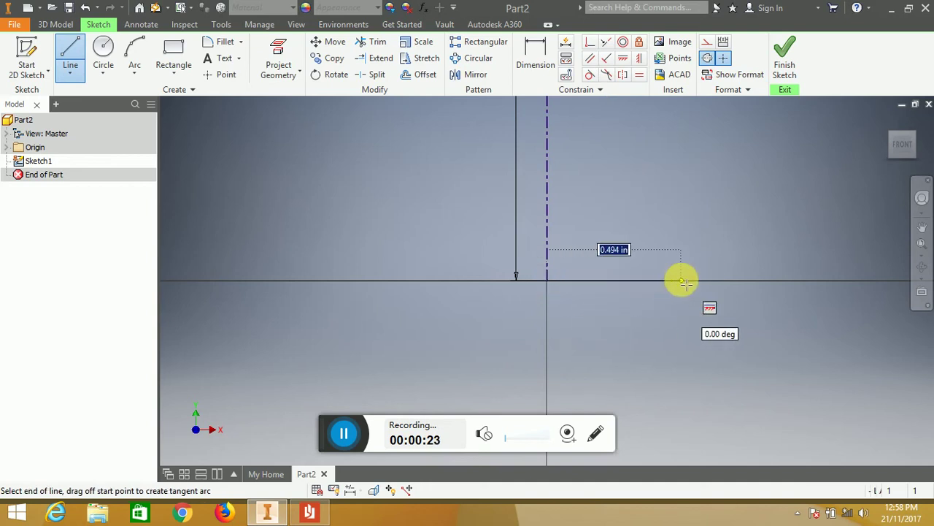
text(11)
key(Return)
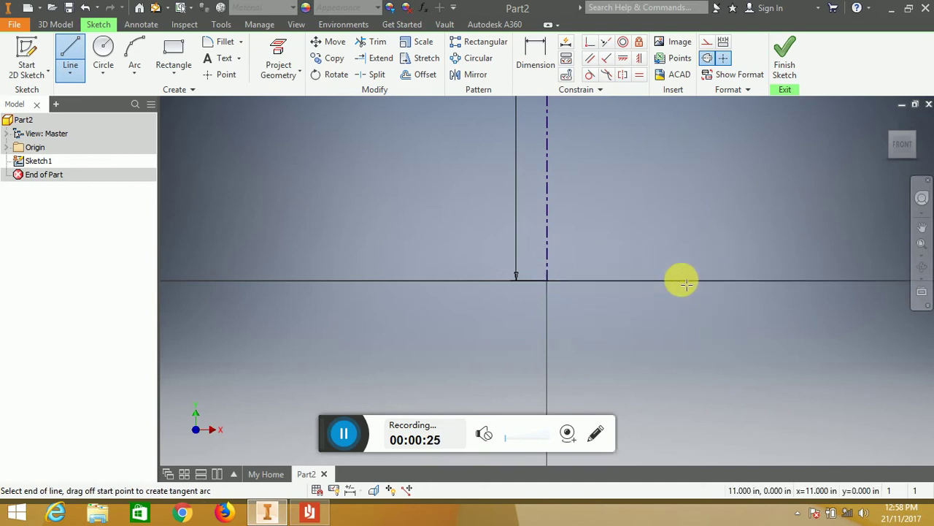
key(Escape)
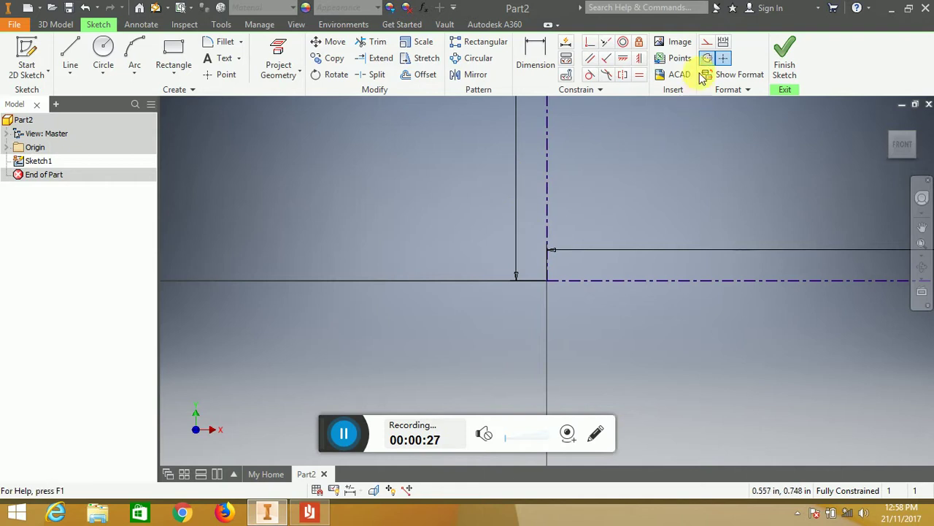
Step: Using normal lines, sketch a 2.5 in vertical edge up from the horizontal centerline near the origin and a 5 in horizontal edge from its upper end
click(70, 51)
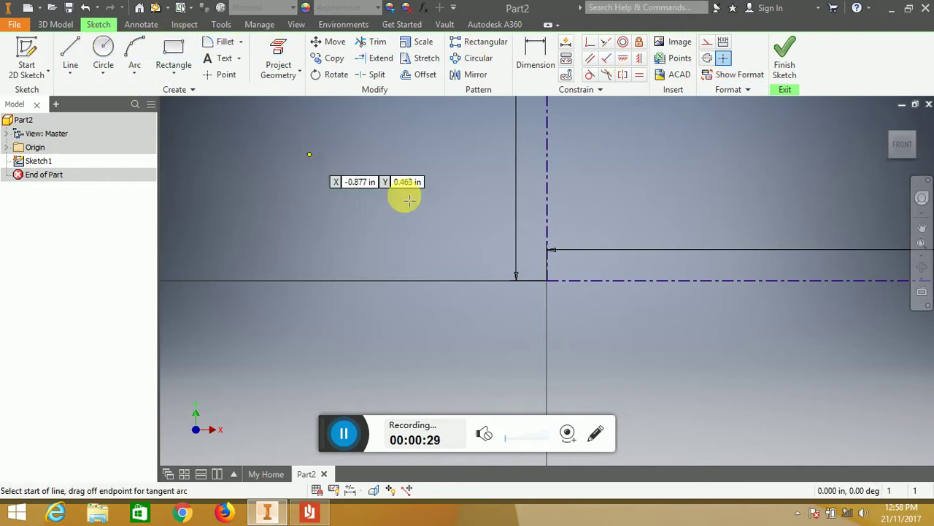
click(601, 280)
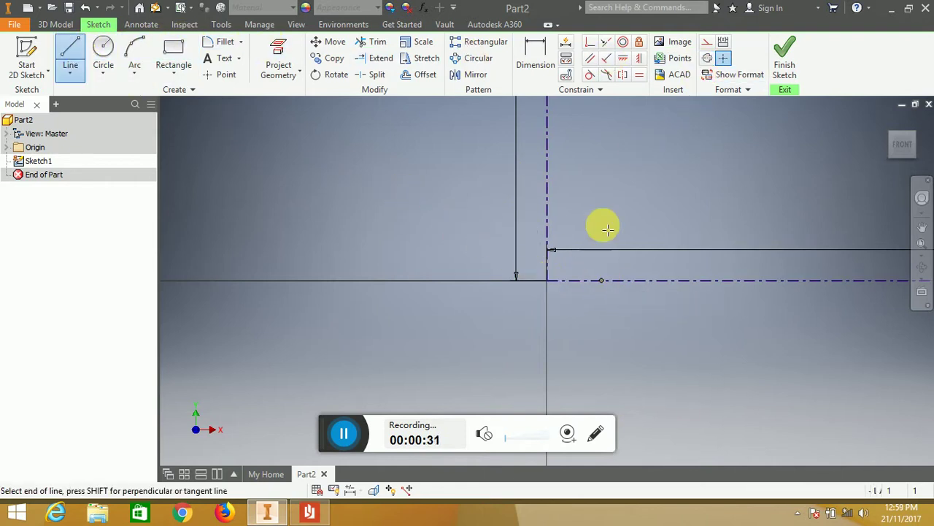
click(601, 159)
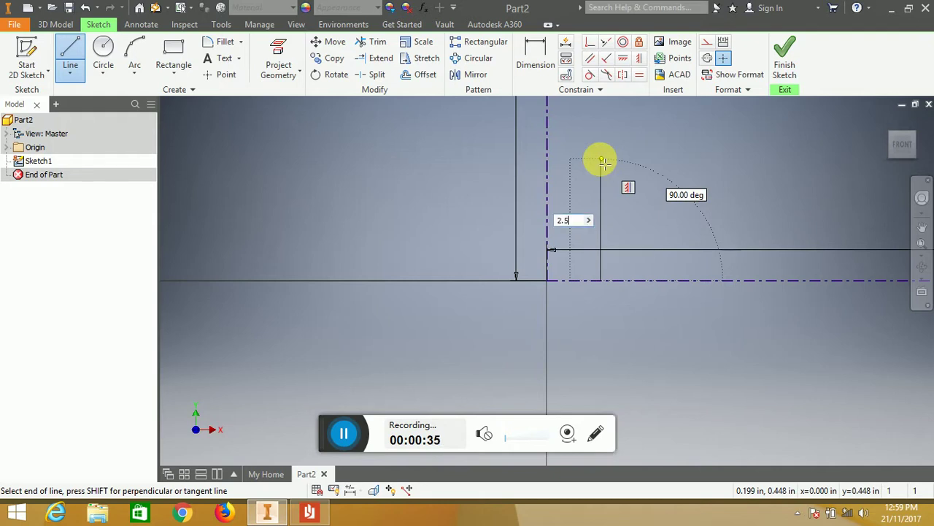
key(Return)
middle_drag(601, 159, 619, 325)
middle_drag(672, 219, 678, 263)
scroll(673, 265, down, 3)
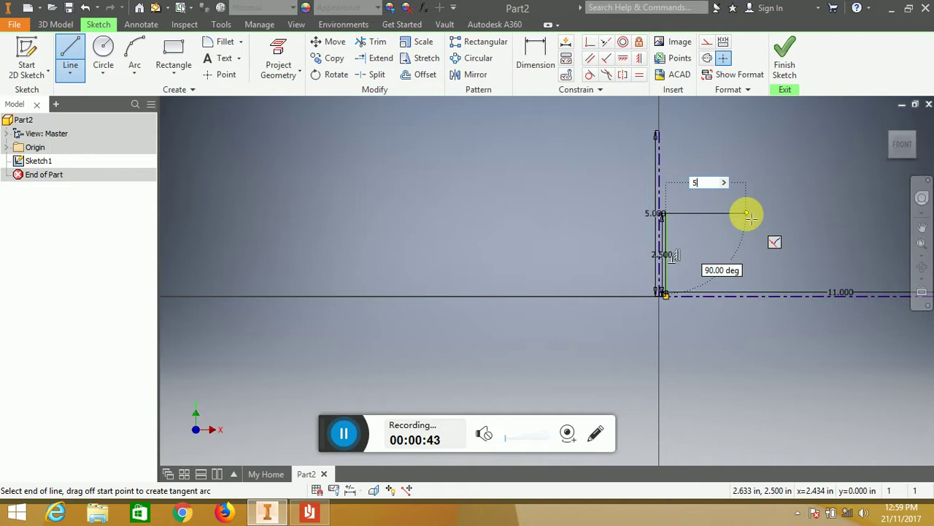
key(Return)
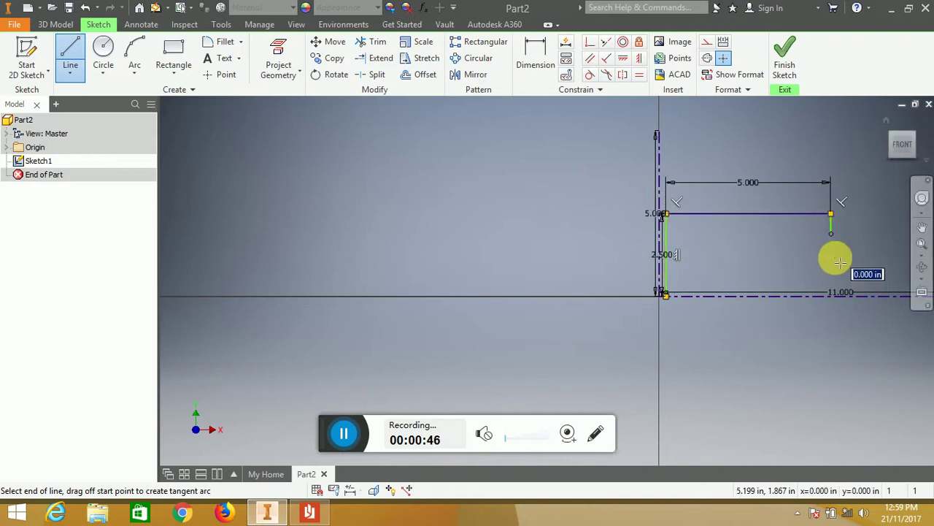
Step: Complete the L-shaped outline with a short downward end edge, a lower flange edge and a vertical edge about 1.87 in long down to the horizontal centerline
click(696, 233)
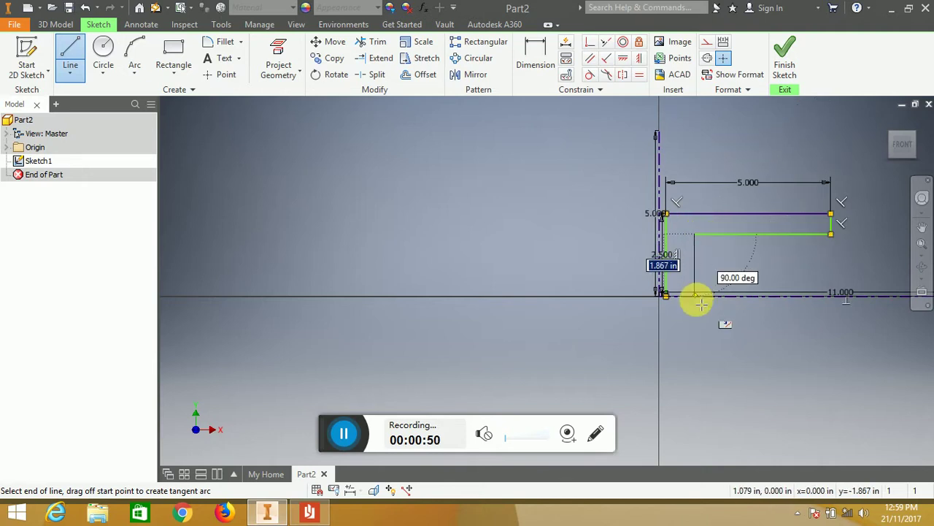
click(696, 296)
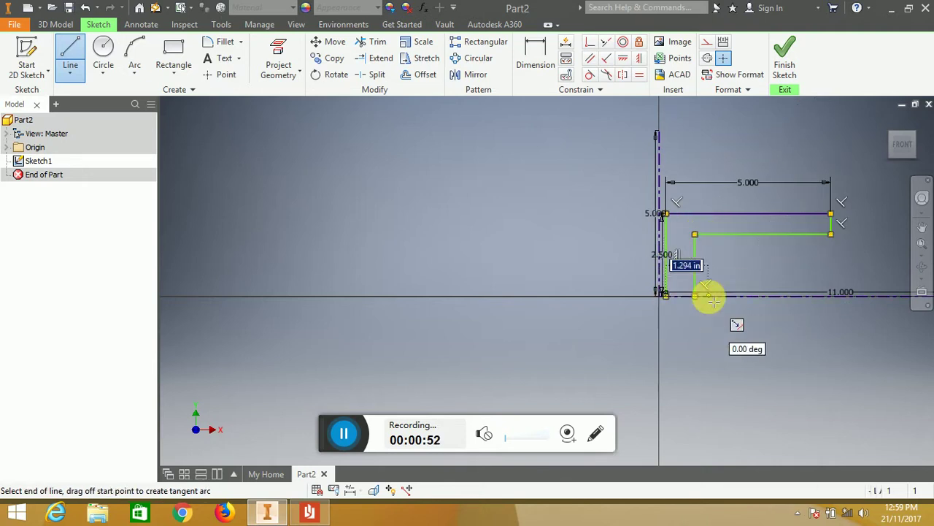
key(Escape)
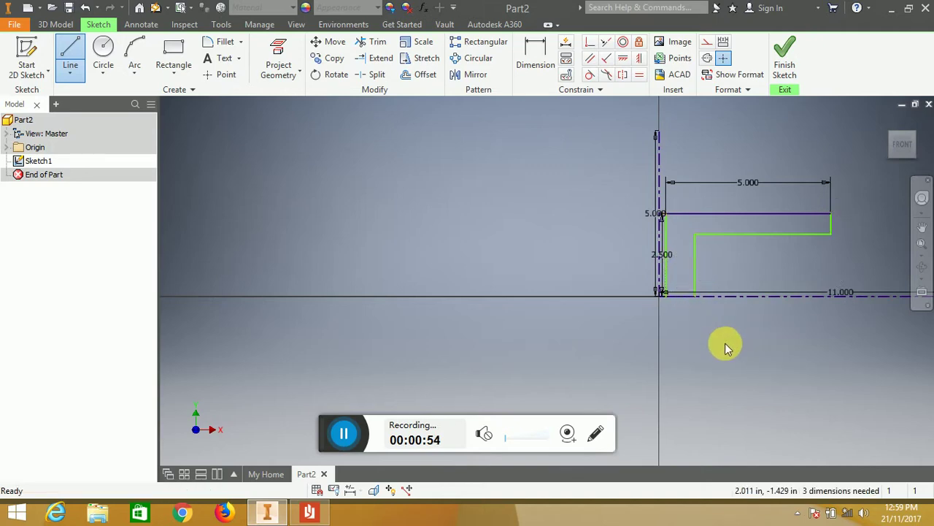
Step: Consult the blower drawing in the other window and dimension the profile's innermost vertical edge about the vertical centerline as a 1.5 in diameter
click(310, 512)
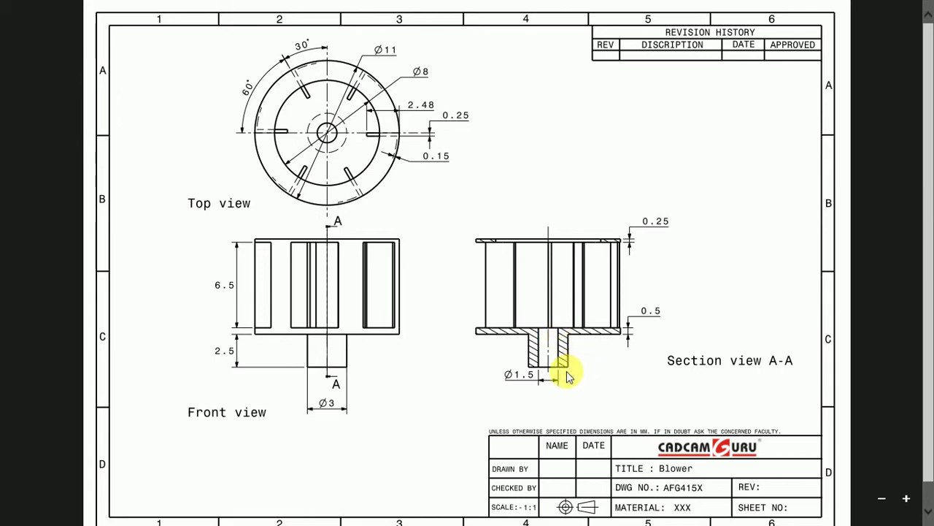
key(alt+Tab)
middle_drag(640, 324, 713, 260)
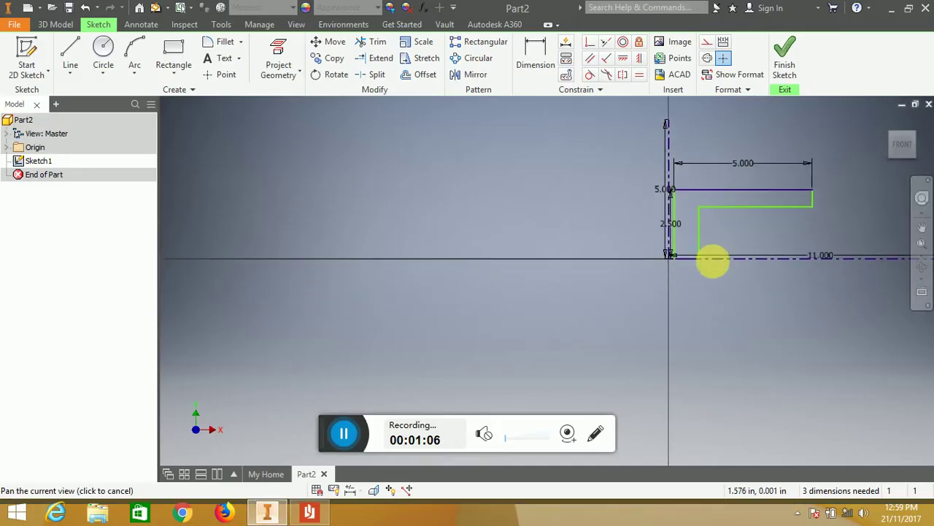
scroll(754, 223, up, 4)
scroll(753, 222, down, 4)
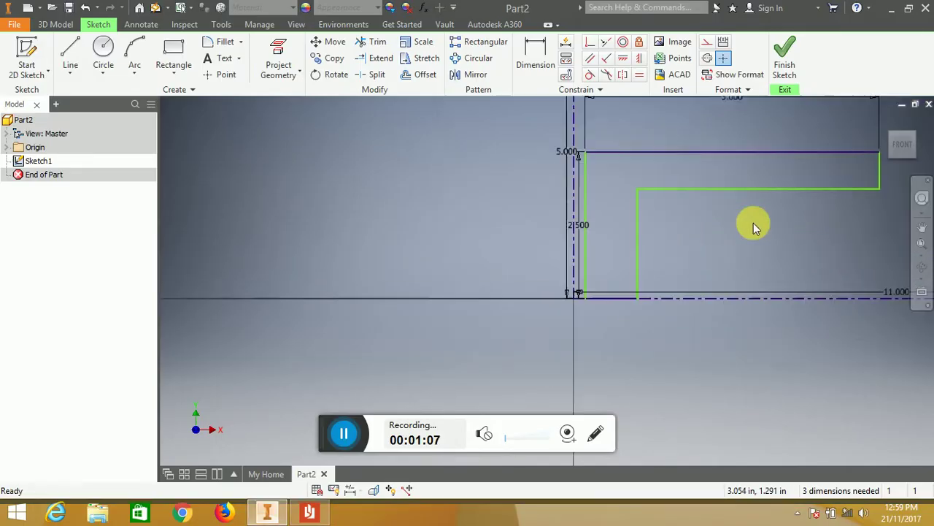
click(544, 64)
mouse_move(688, 214)
middle_down()
mouse_move(678, 255)
mouse_move(625, 252)
middle_up()
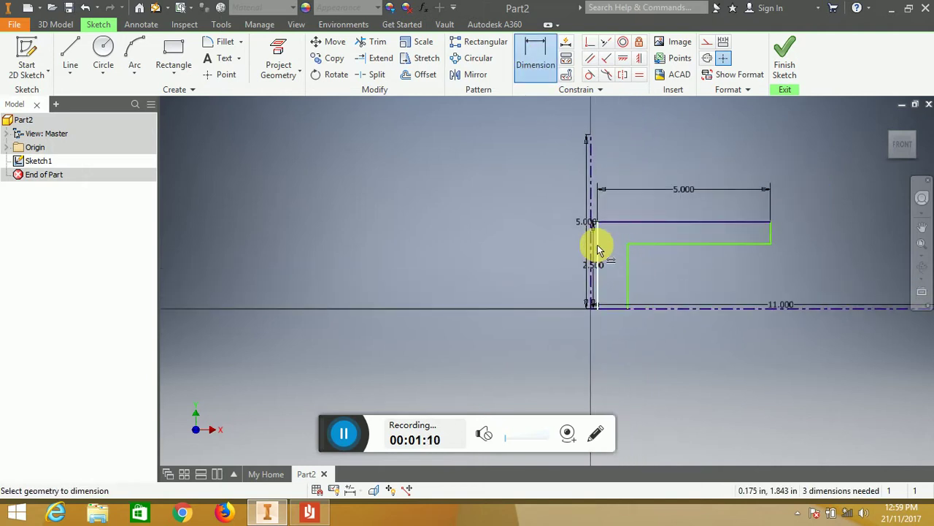
click(597, 244)
click(591, 182)
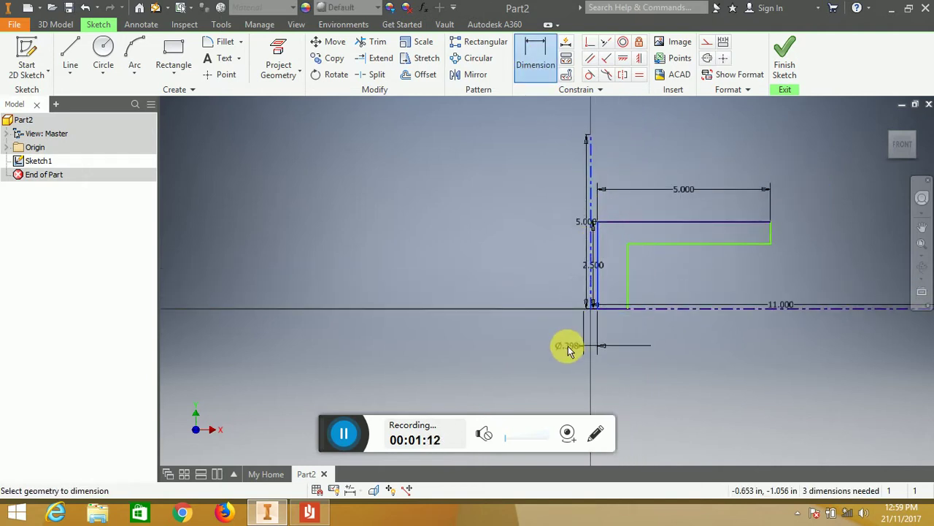
click(568, 346)
text(1.)
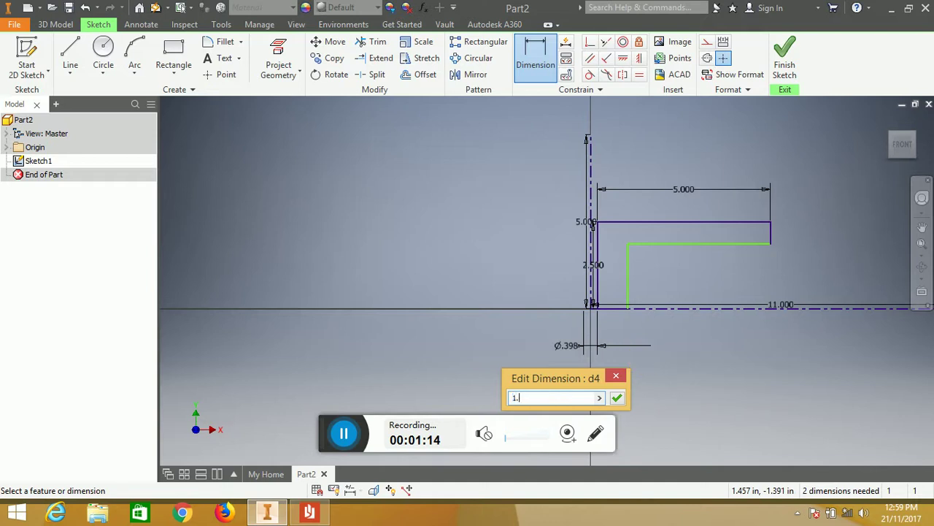
text(0)
key(Return)
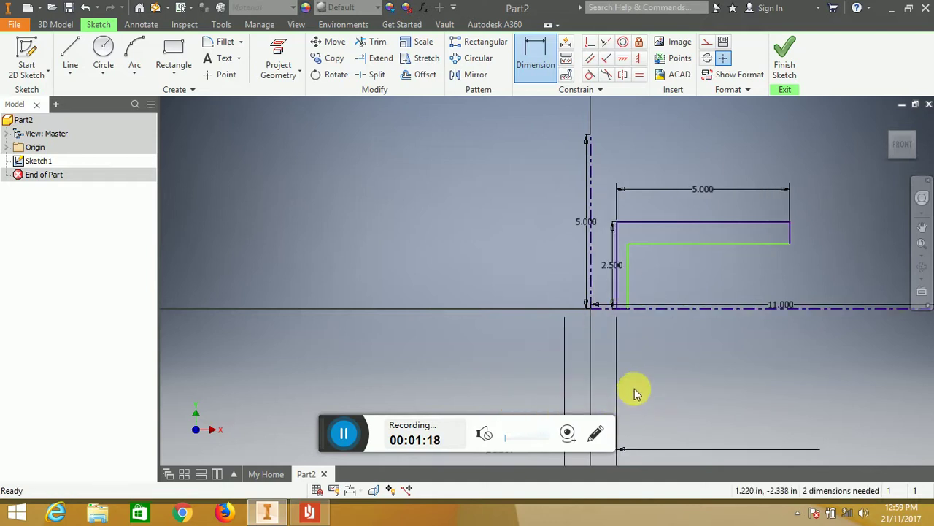
Step: Dimension the hub's outer vertical edge about the vertical centerline as a 3 in diameter
mouse_move(636, 390)
middle_down()
mouse_move(630, 270)
mouse_move(632, 326)
middle_up()
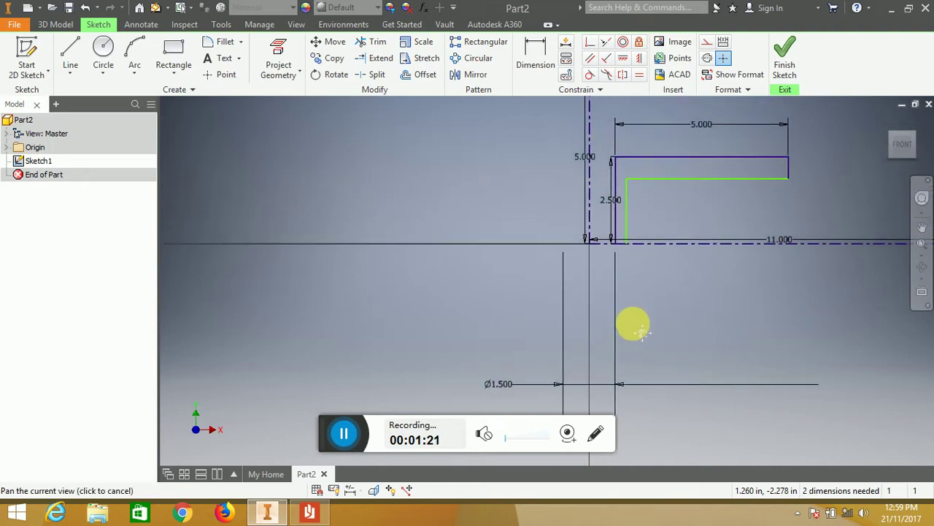
click(535, 45)
click(624, 191)
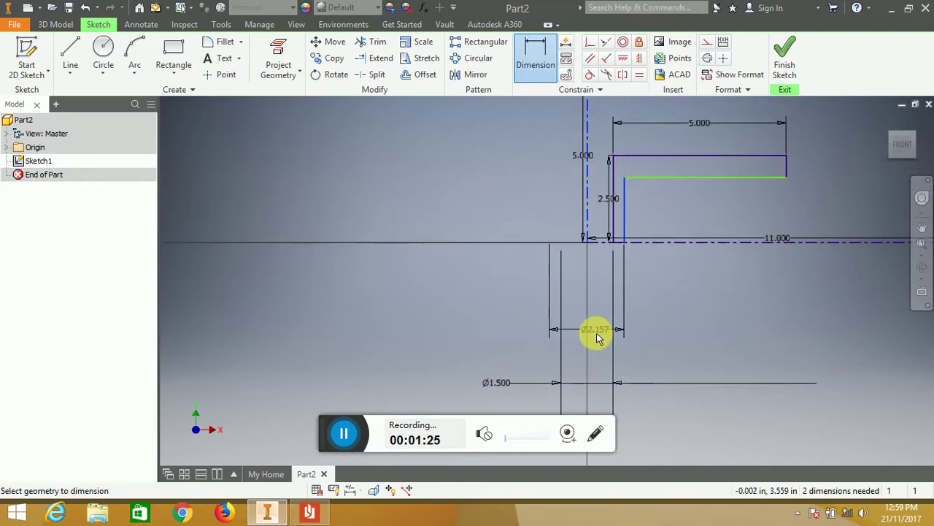
click(596, 333)
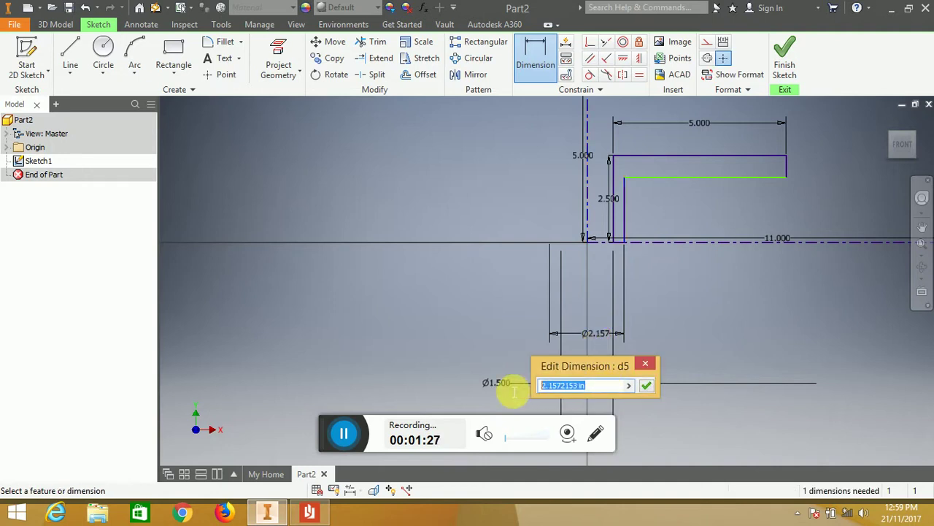
text(3)
key(Return)
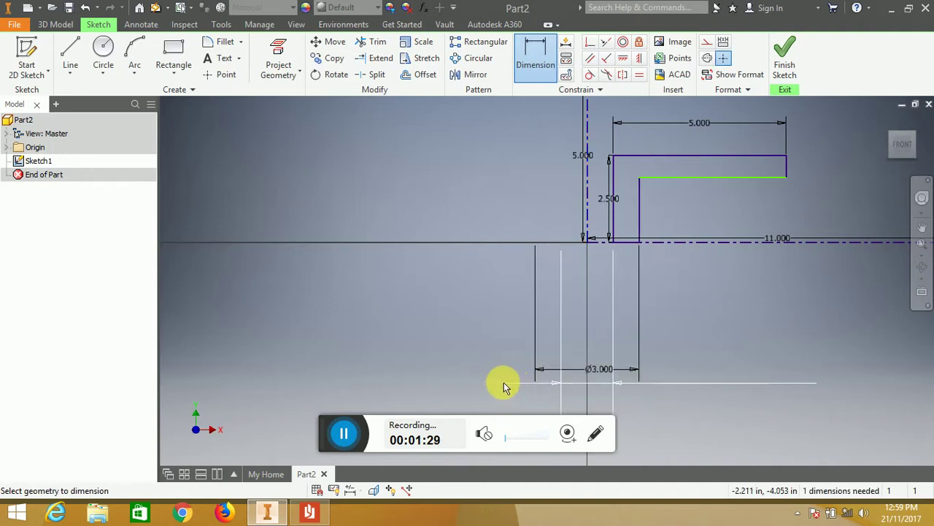
Step: Move the 1.5 in diameter dimension up so its text sits centred above the 3 in diameter dimension
click(502, 385)
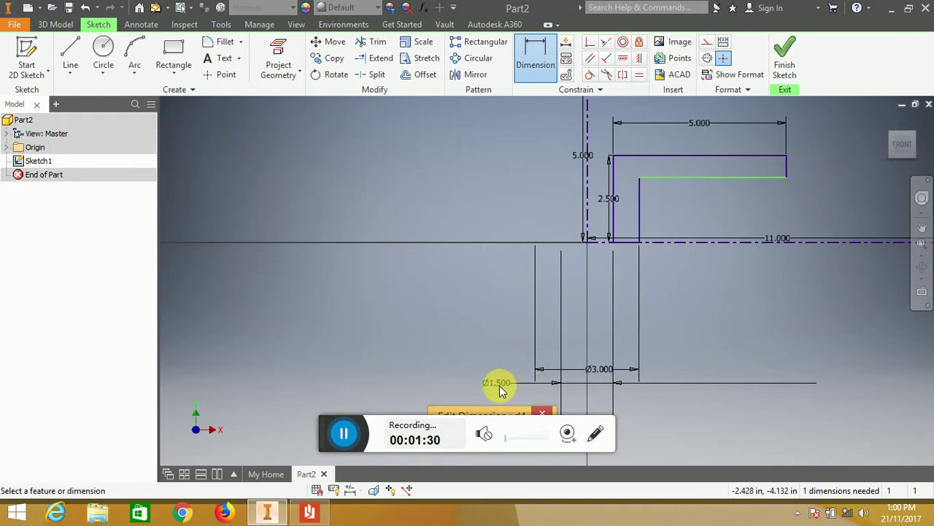
key(Return)
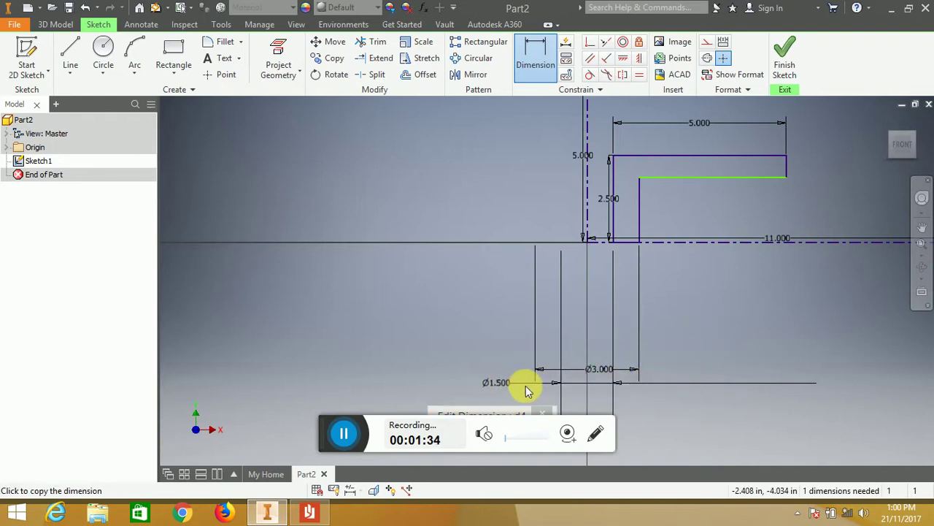
key(Escape)
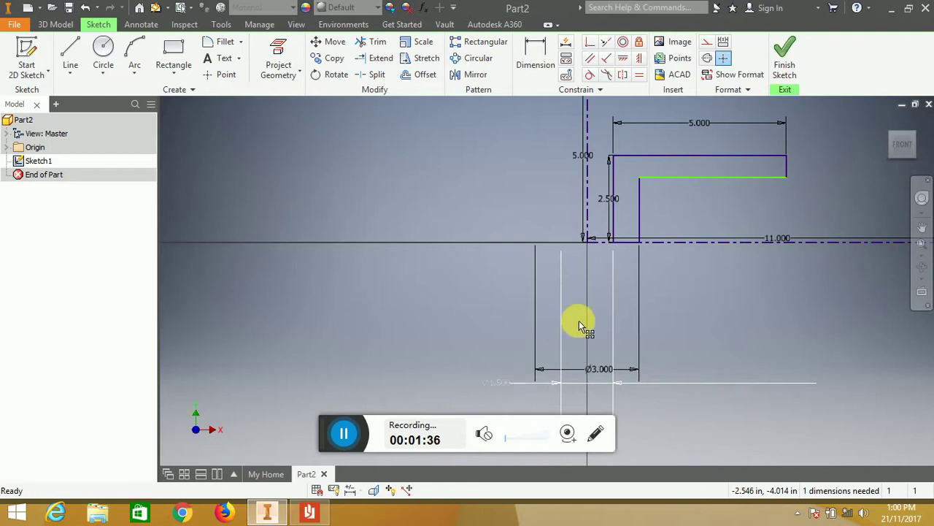
drag(579, 320, 674, 315)
drag(767, 355, 762, 357)
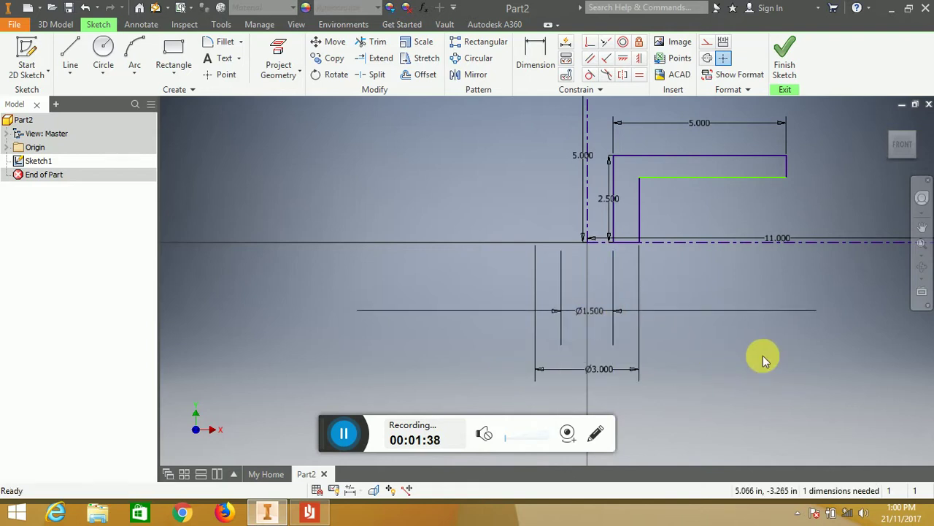
middle_drag(745, 300, 736, 384)
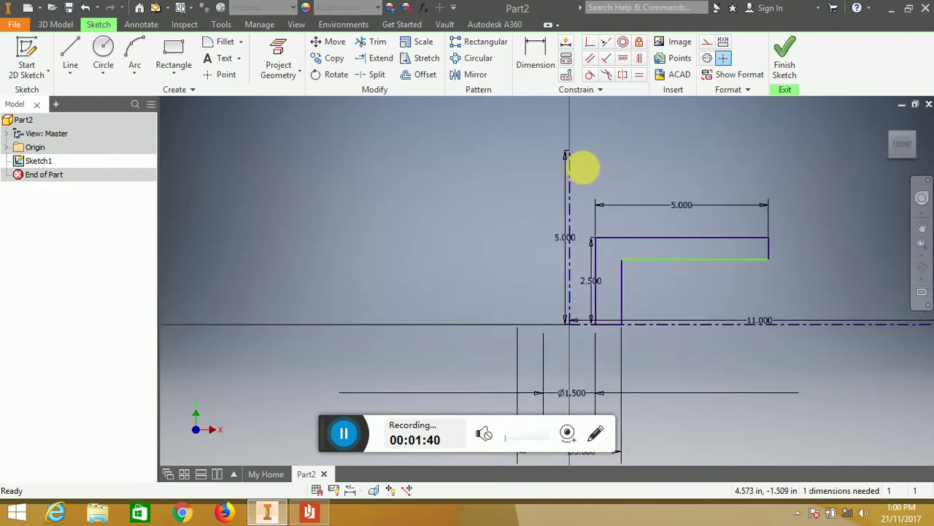
click(537, 59)
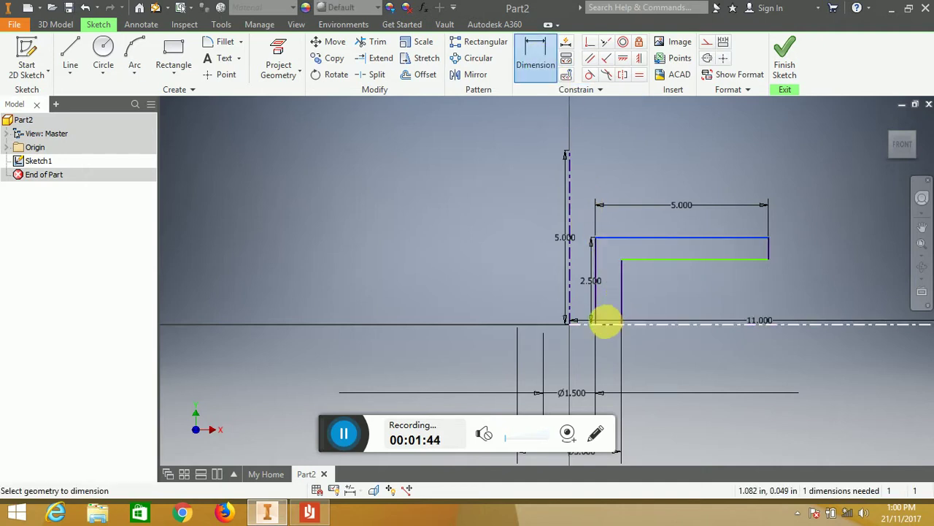
click(606, 321)
right_click(492, 255)
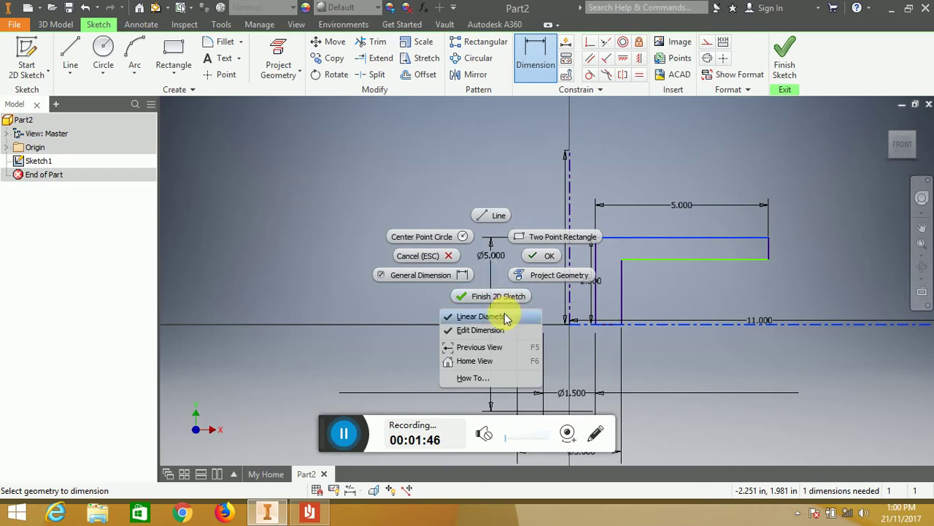
click(504, 316)
click(506, 274)
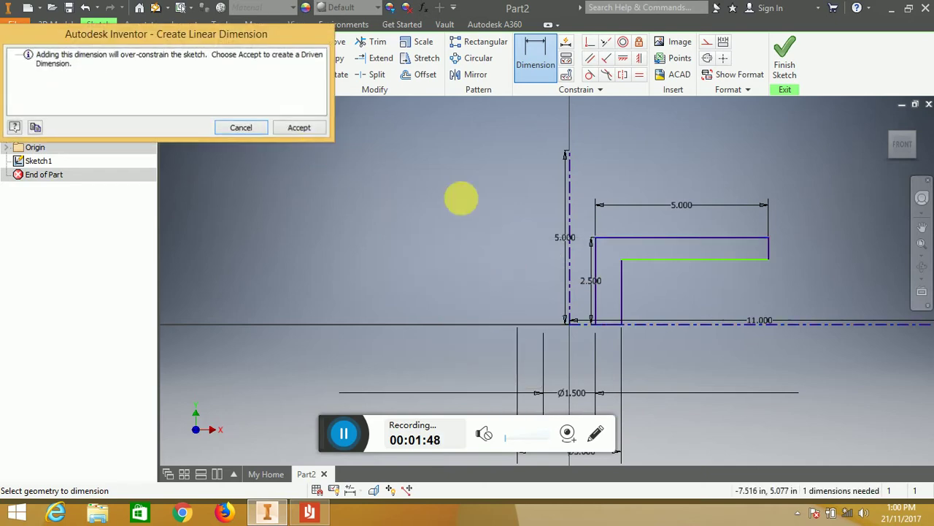
key(Escape)
key(Escape)
Step: Move the innermost vertical edge's length dimension slightly away from the profile and set it to 3 in
drag(589, 281, 581, 278)
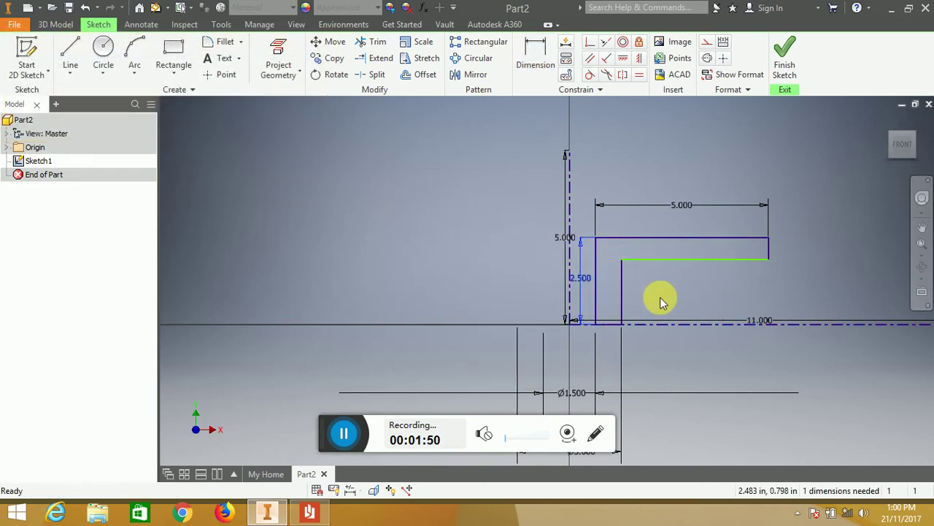
click(552, 61)
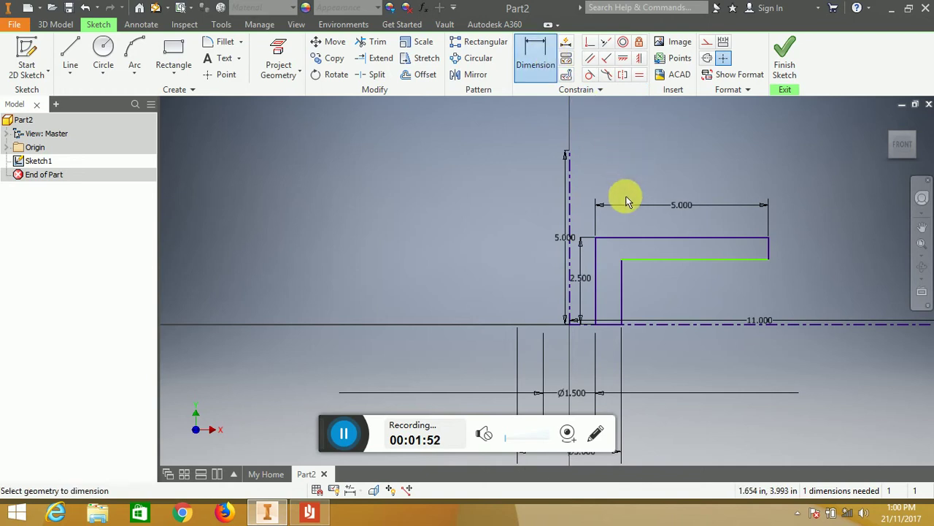
key(Escape)
double_click(589, 286)
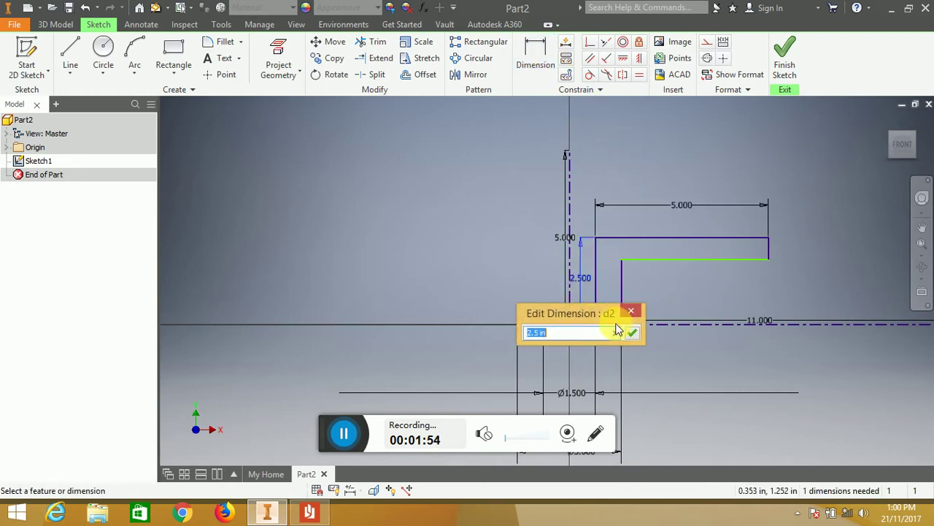
text(3)
key(Return)
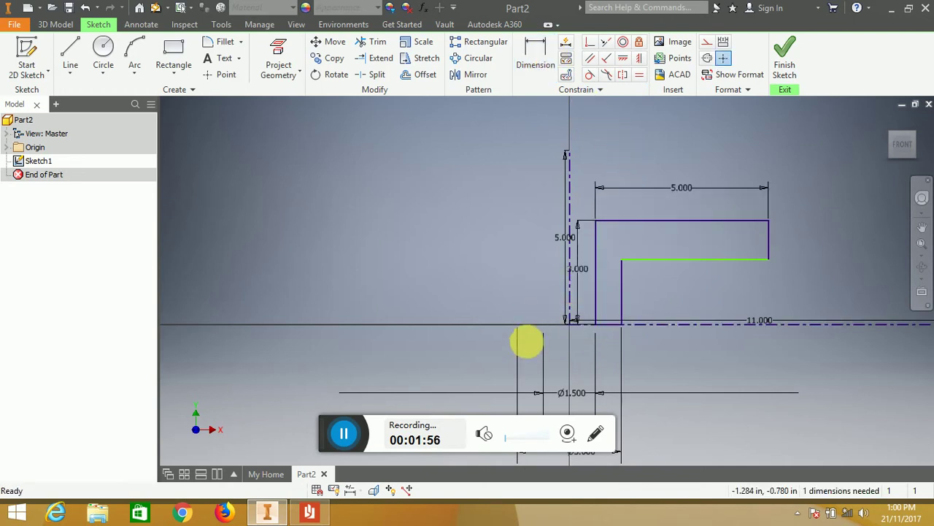
Step: Dimension the flange's lower edge from the horizontal centerline as a 2.5 in linear distance instead of a diameter
click(536, 50)
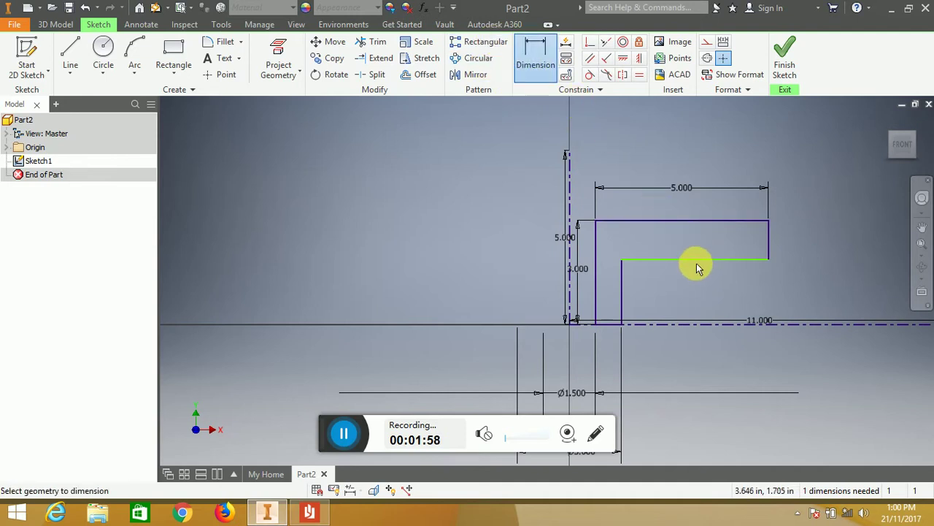
click(694, 260)
click(688, 323)
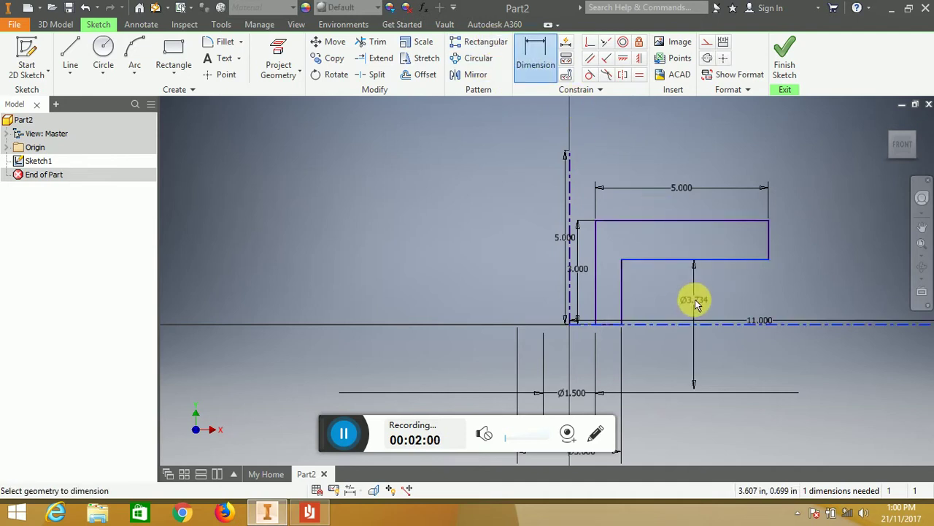
right_click(697, 302)
click(690, 360)
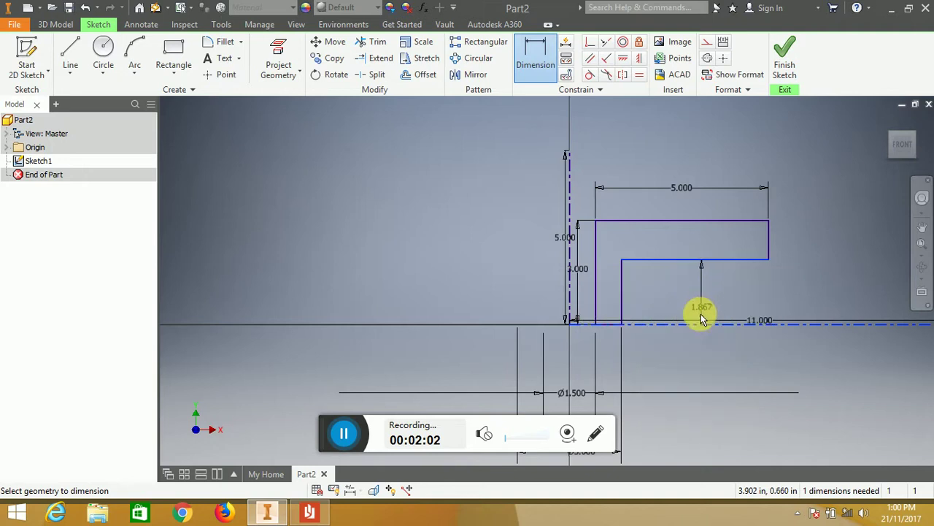
click(711, 298)
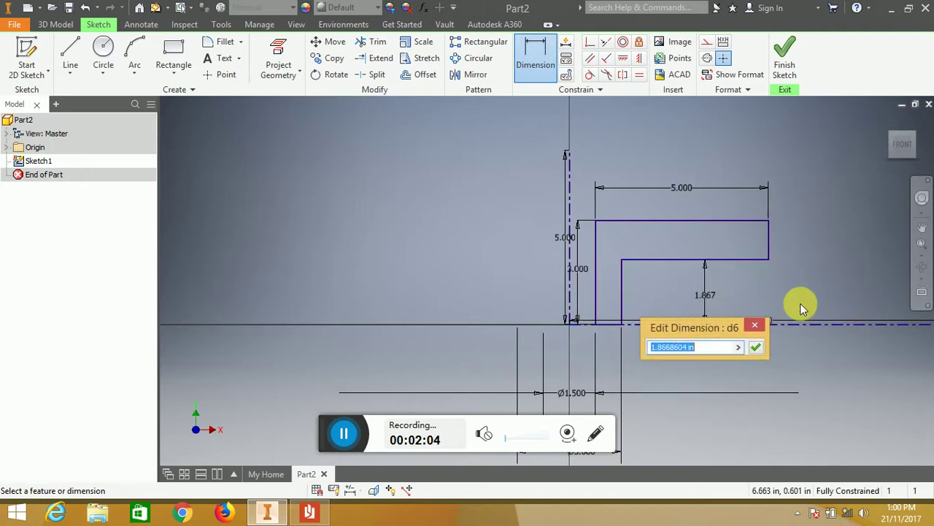
text(2.5)
key(Return)
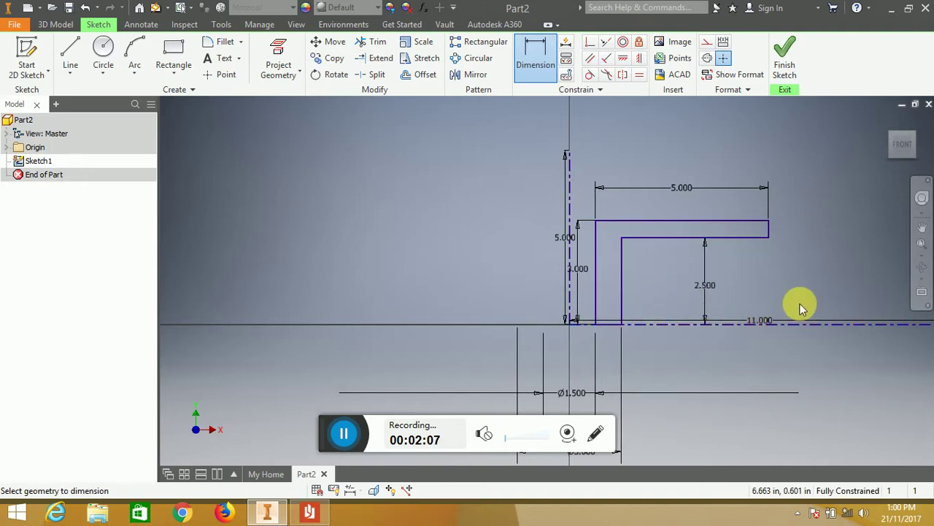
Step: Finish the sketch and revolve the profile as a full solid about the vertical centerline
click(799, 67)
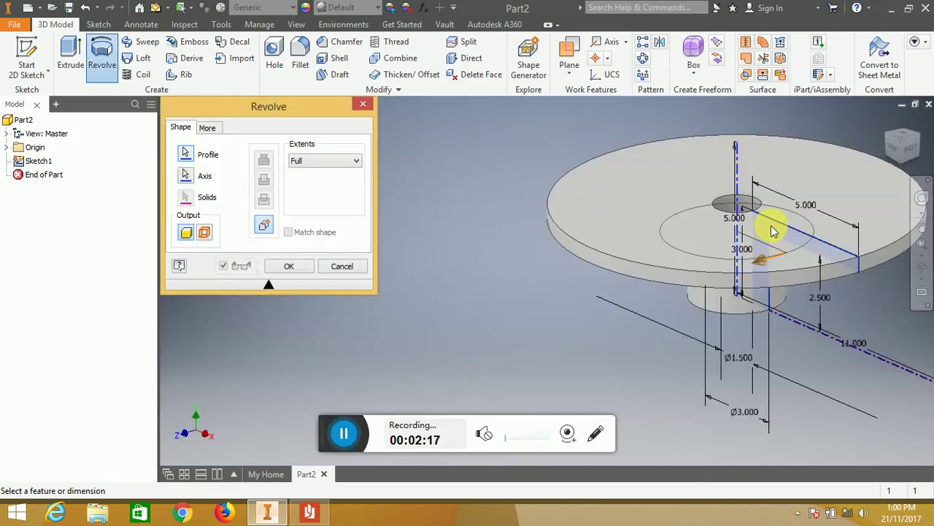
click(290, 267)
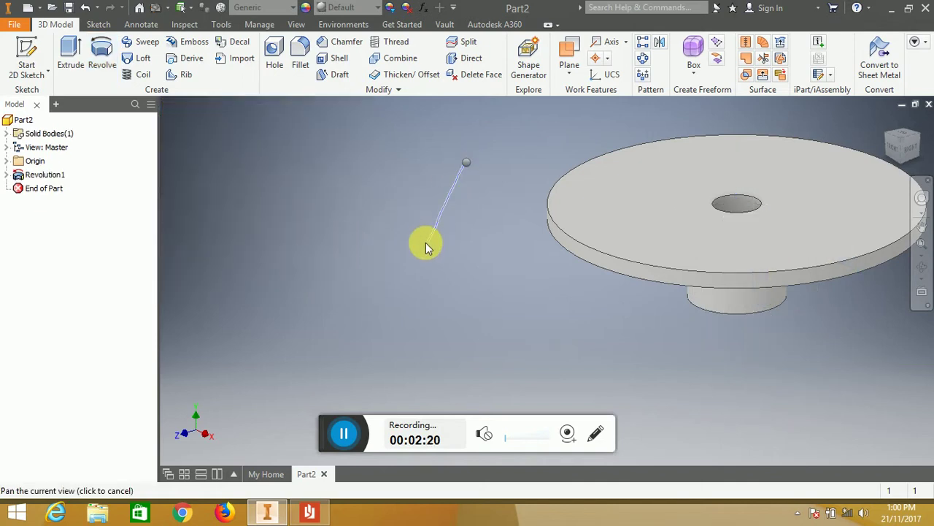
drag(567, 119, 575, 112)
key(Escape)
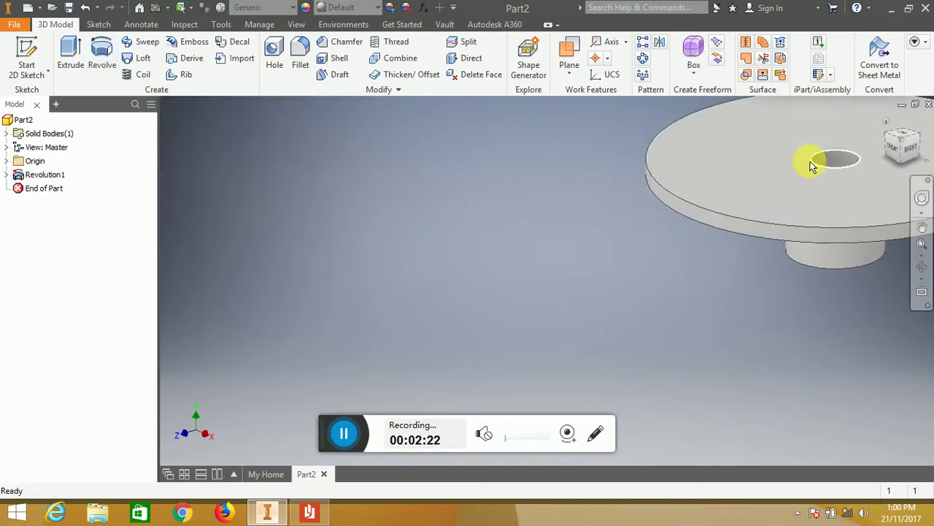
Step: Start a new sketch on the flat top face of the disc
click(771, 152)
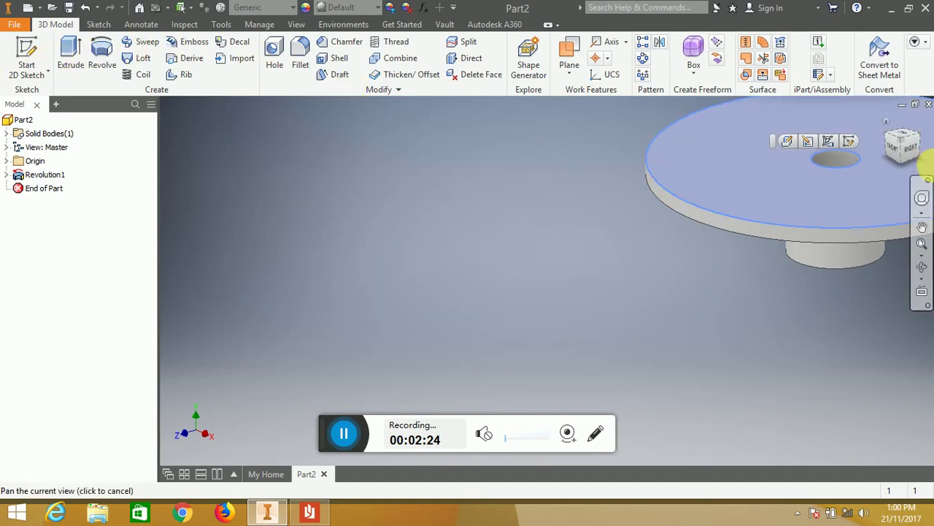
click(851, 142)
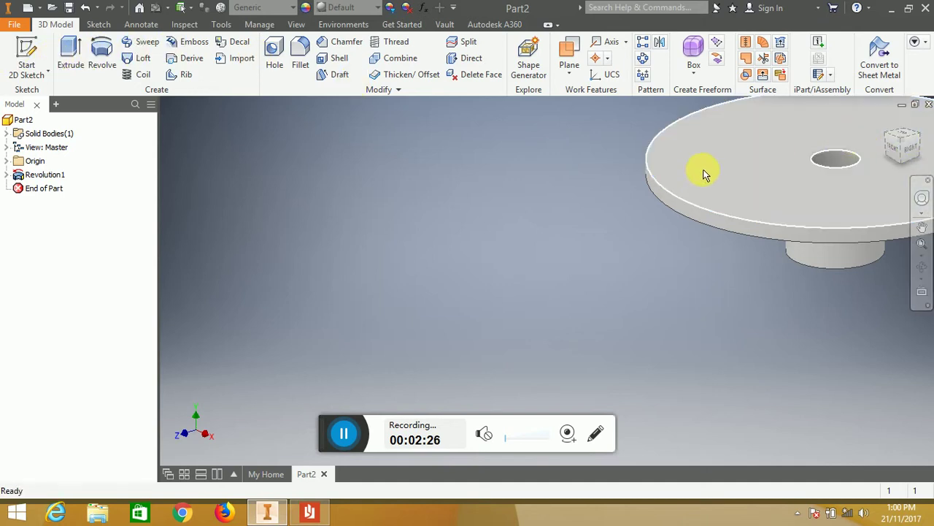
click(734, 157)
click(812, 146)
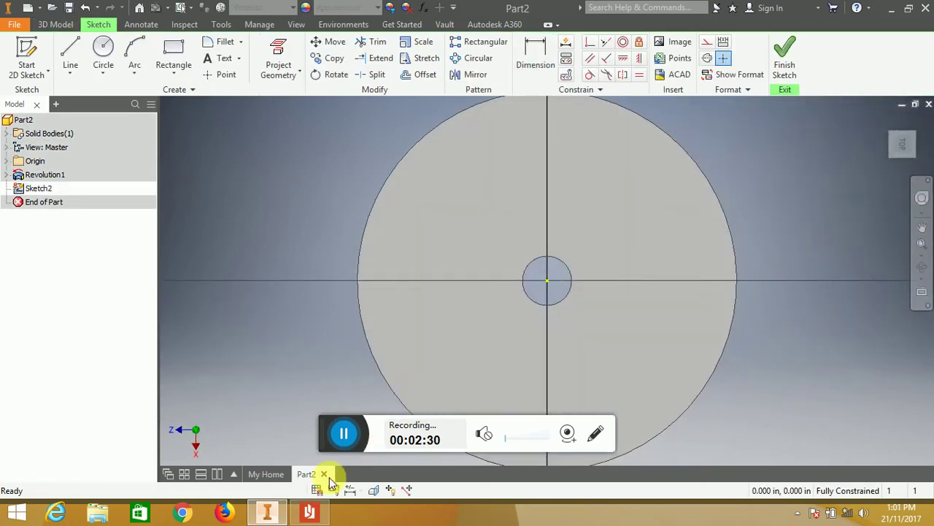
Step: Consult the blower drawing in the other window and project the disc's outer circular edge into the sketch
click(309, 512)
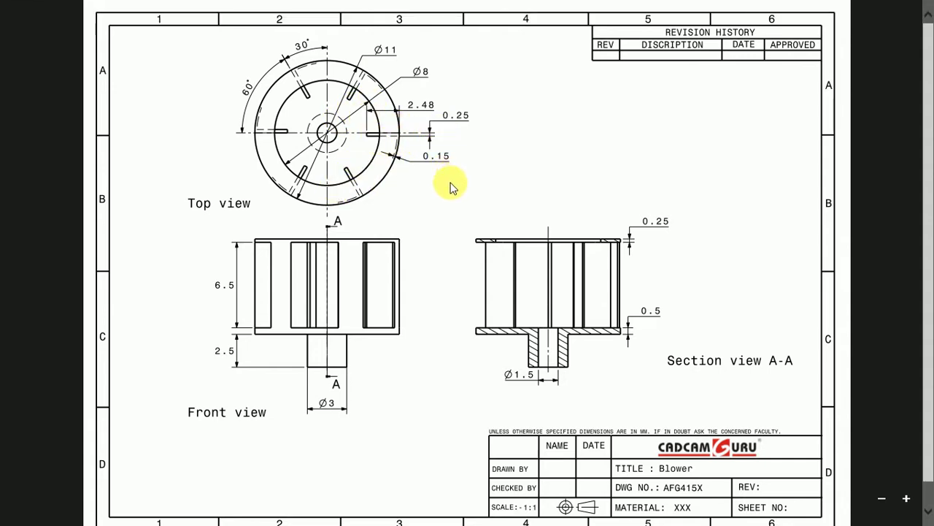
key(alt+Tab)
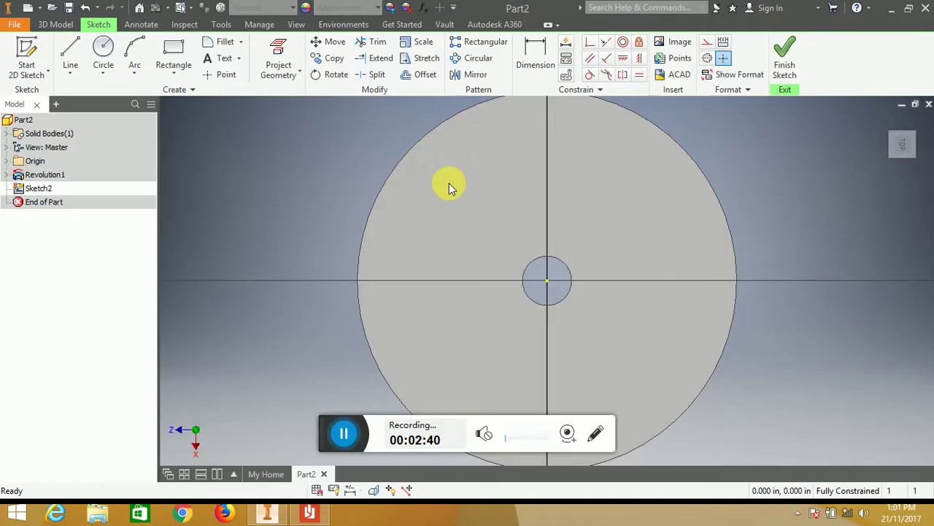
click(720, 199)
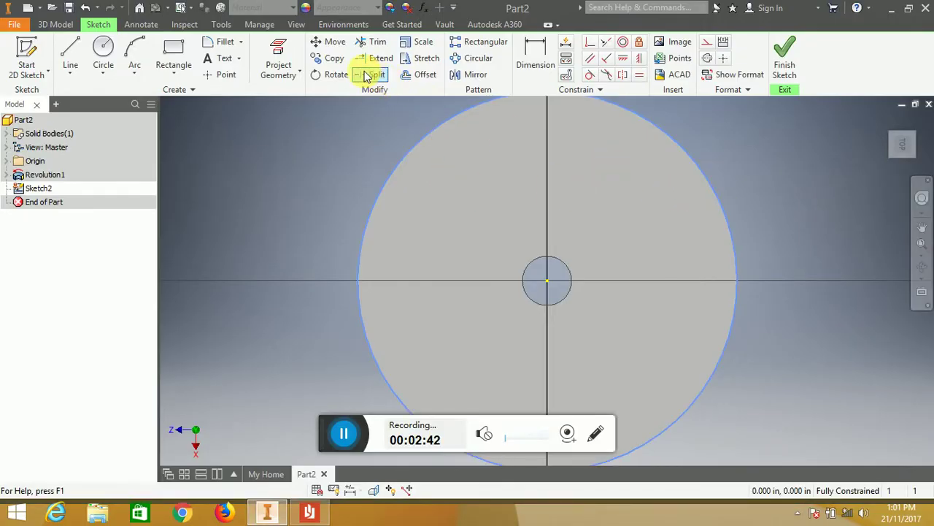
click(292, 57)
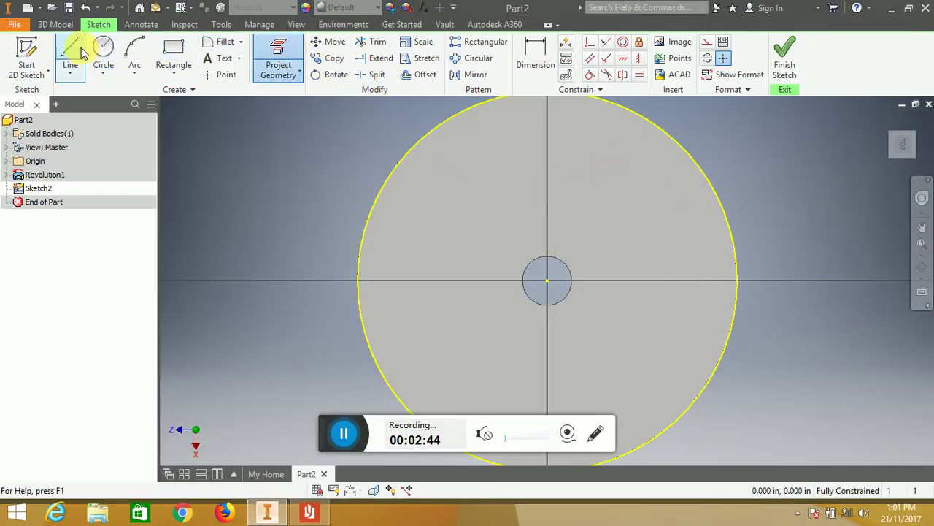
Step: Draw the blade outline from the outer circle's right quadrant: 2.48 in inward, 0.25 in perpendicular, and about 3.05 in back out past the circle
click(69, 58)
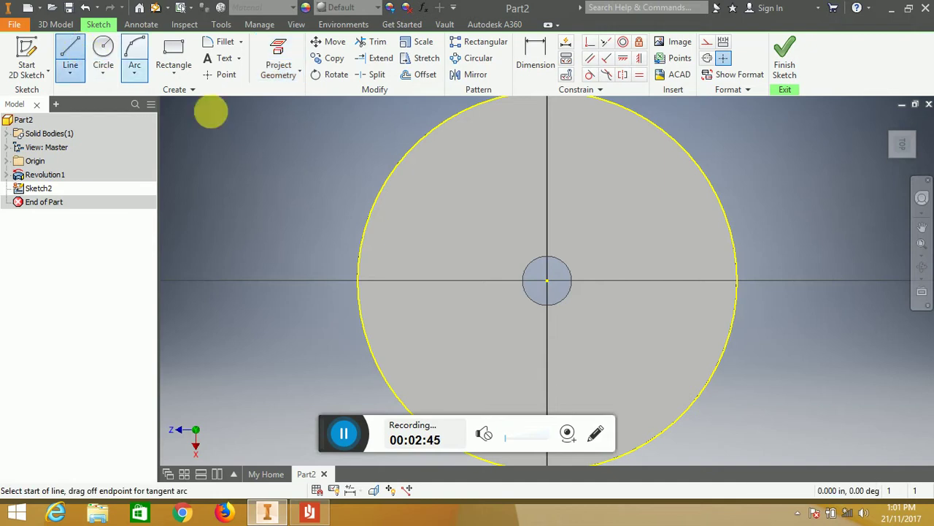
click(737, 281)
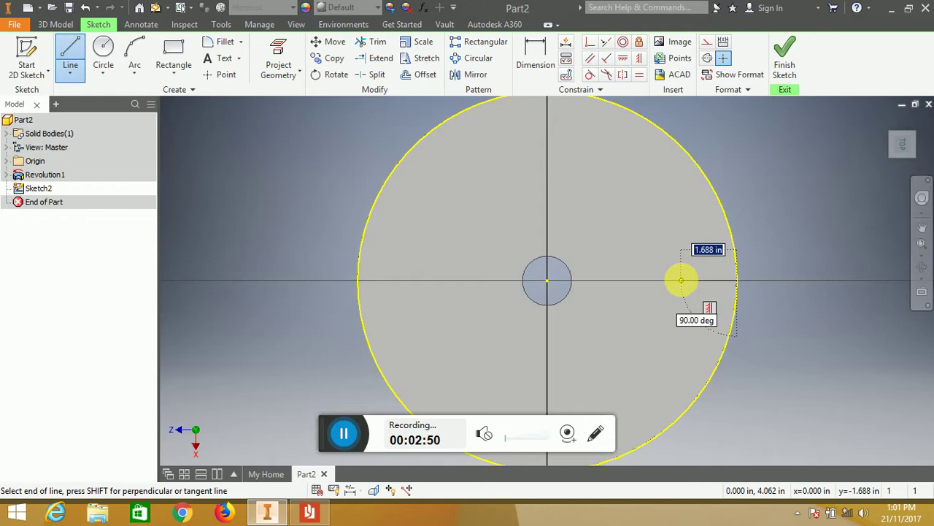
text(2.48)
key(Return)
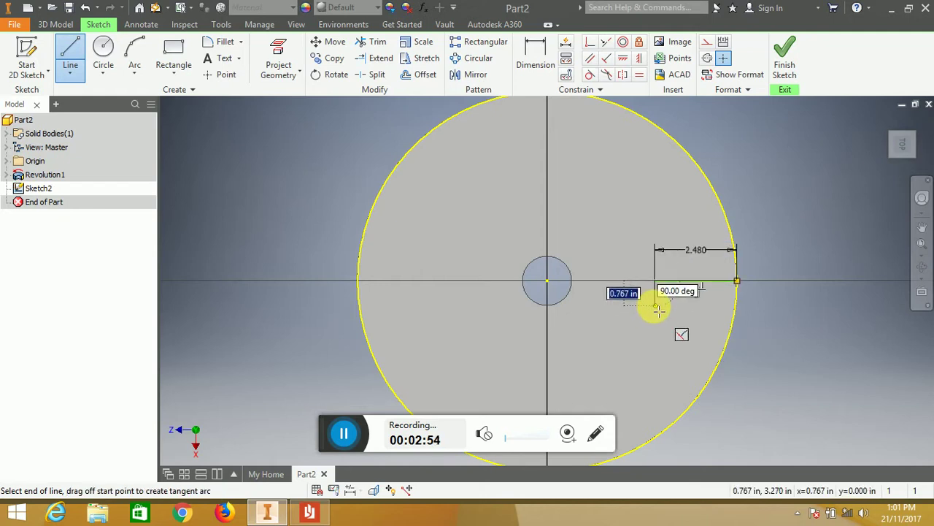
text(0.25)
key(Return)
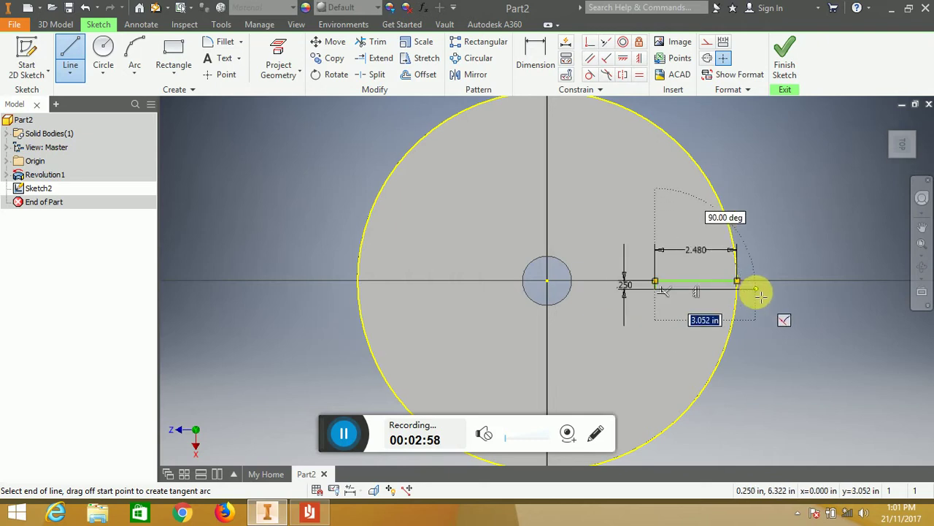
key(Escape)
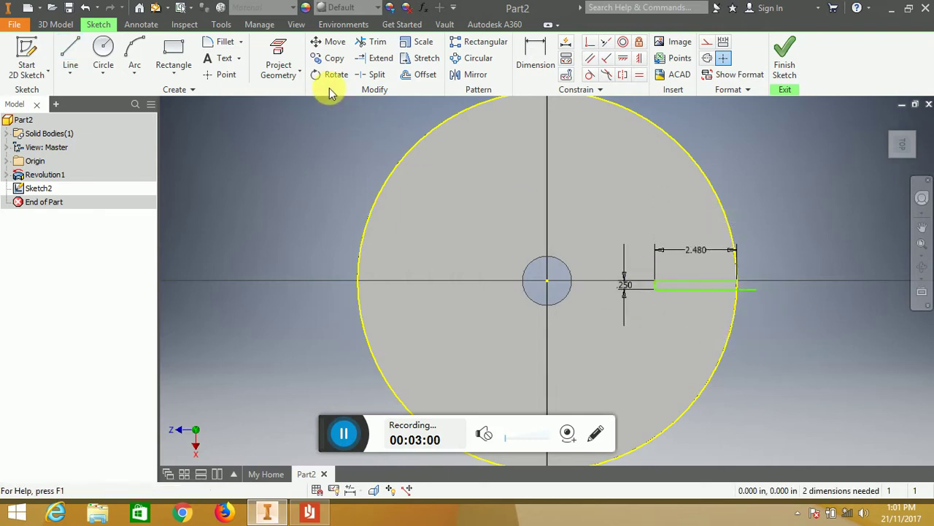
Step: Offset the projected outer circle inward by about 0.57 in
click(419, 74)
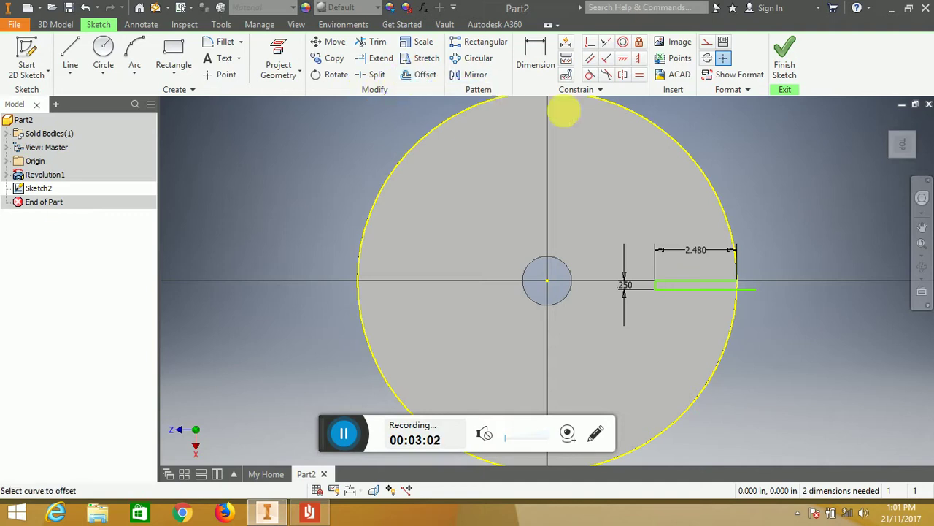
click(694, 166)
click(686, 184)
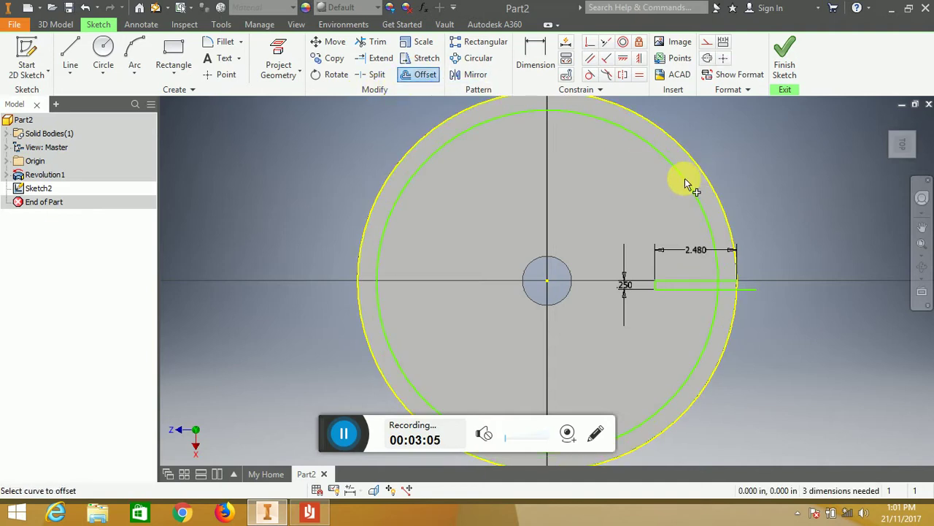
key(Escape)
Step: Check the rim thickness in the blower drawing and dimension the gap between the outer circle and its offset circle as 0.15 in
click(311, 513)
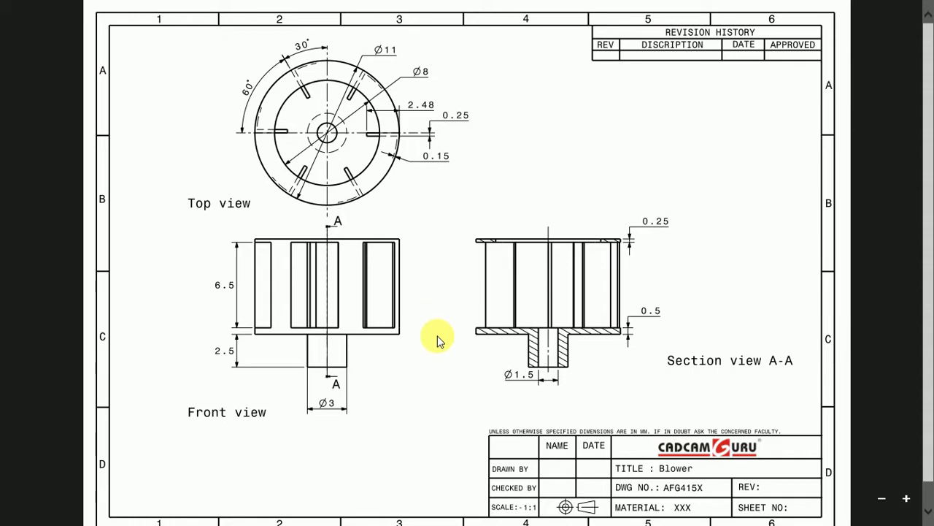
key(alt+Tab)
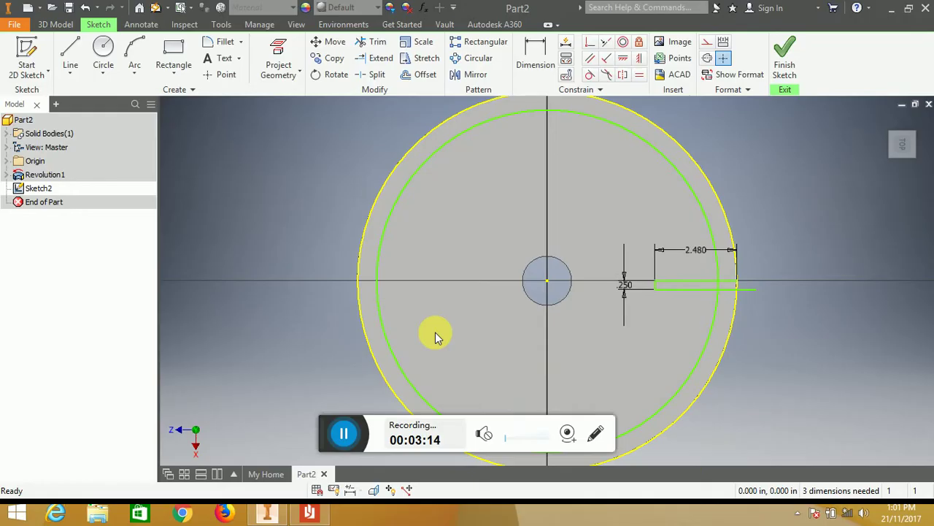
click(537, 57)
click(707, 344)
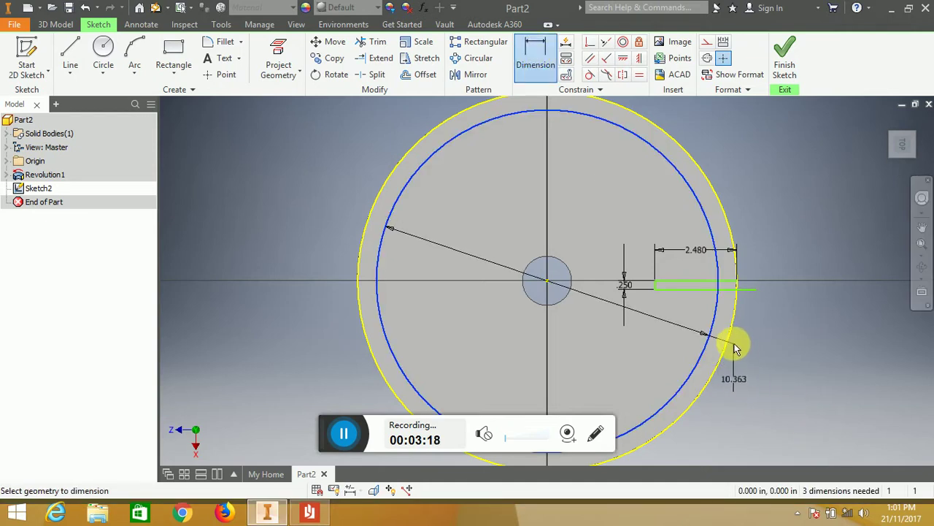
click(731, 327)
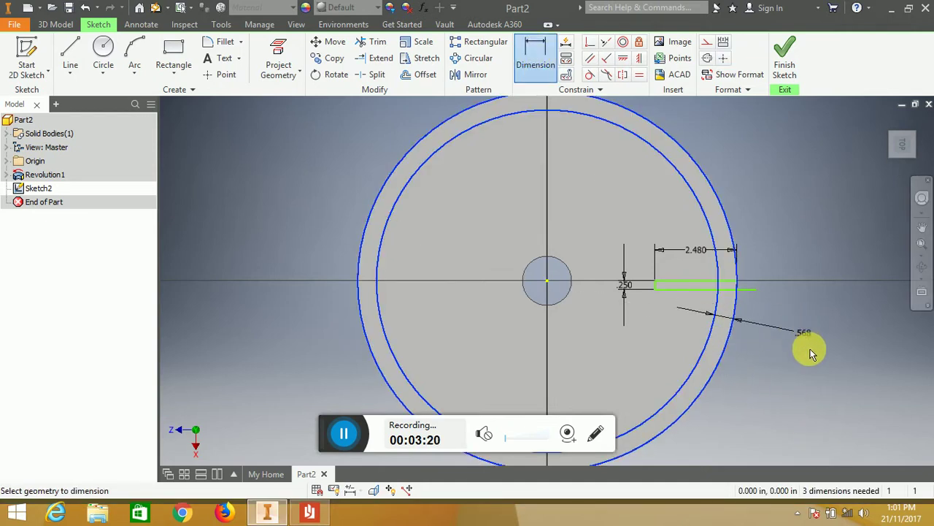
click(820, 381)
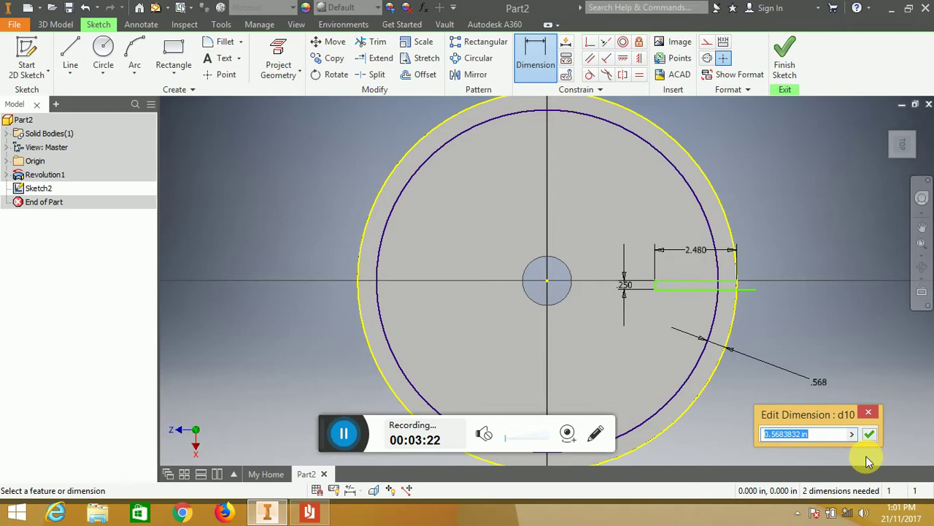
text(0.15)
key(Return)
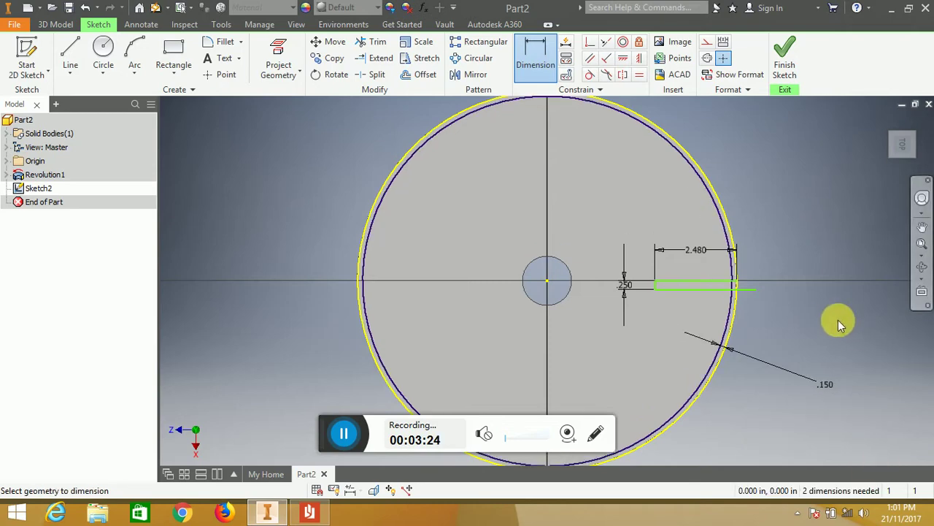
Step: Trim off the end of the blade's lower line that extends past the outer circle
mouse_move(838, 320)
middle_down()
mouse_move(824, 285)
mouse_move(723, 351)
mouse_move(694, 329)
middle_up()
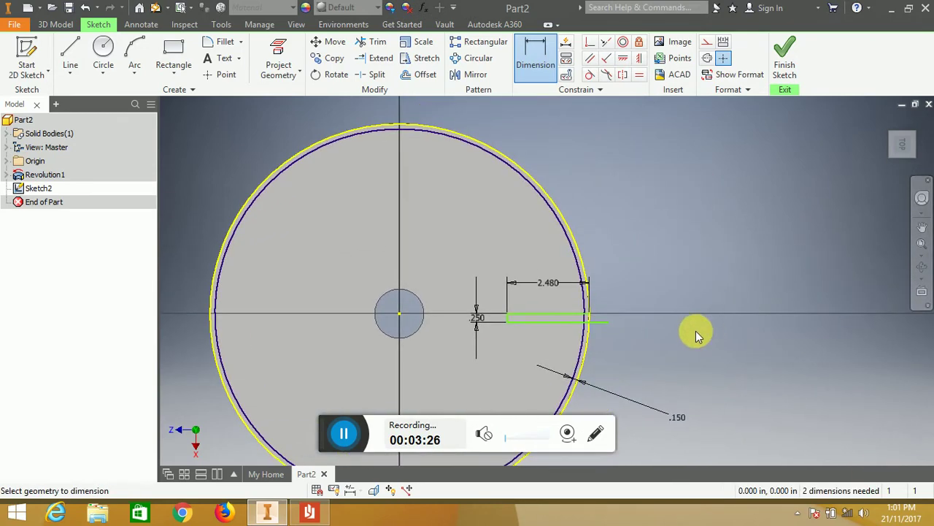
mouse_move(632, 342)
middle_down()
mouse_move(652, 288)
mouse_move(694, 289)
middle_up()
scroll(694, 288, down, 3)
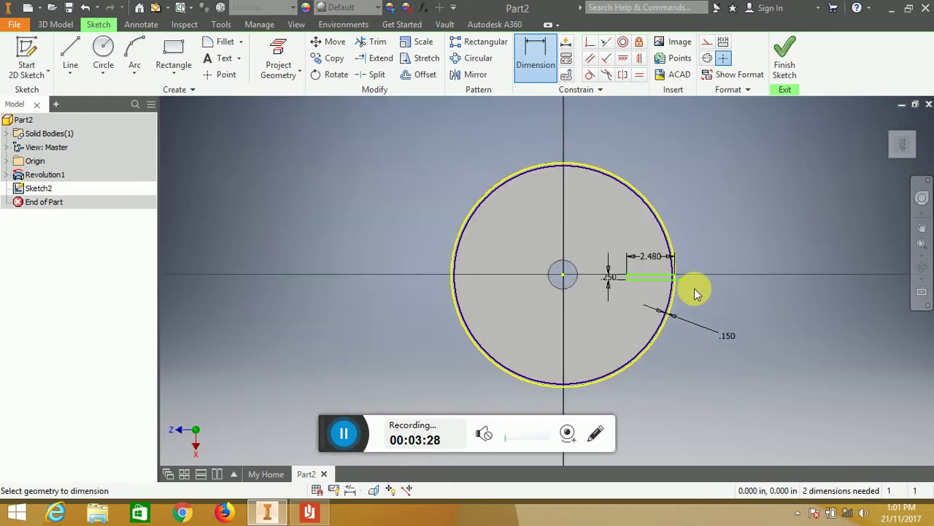
scroll(694, 289, up, 6)
drag(743, 314, 765, 304)
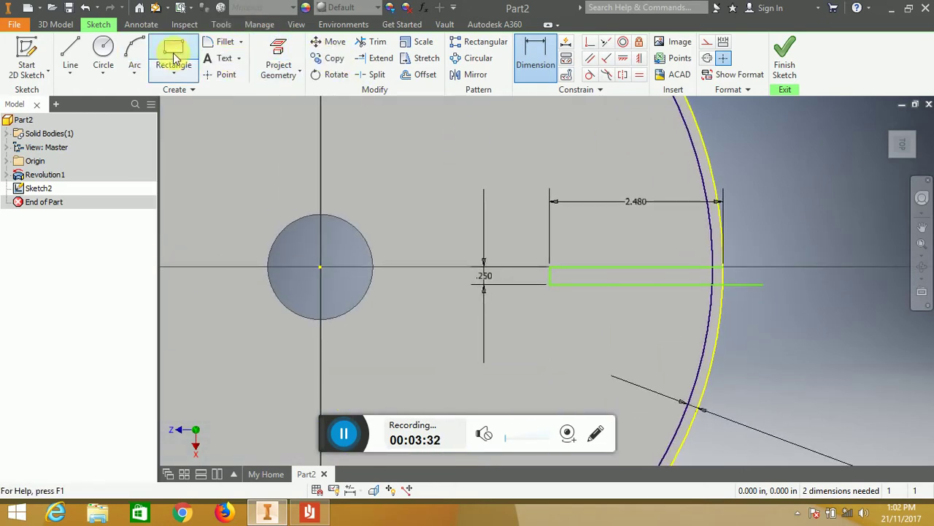
click(372, 42)
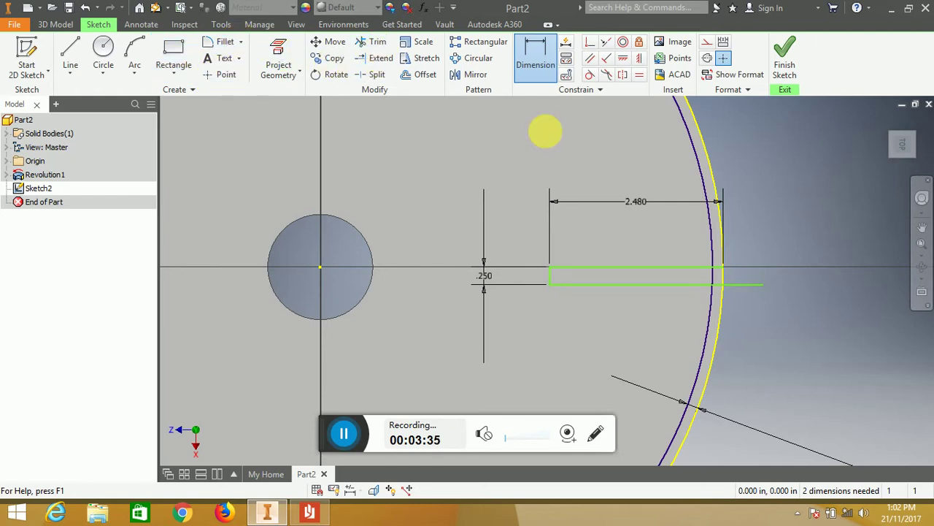
click(751, 285)
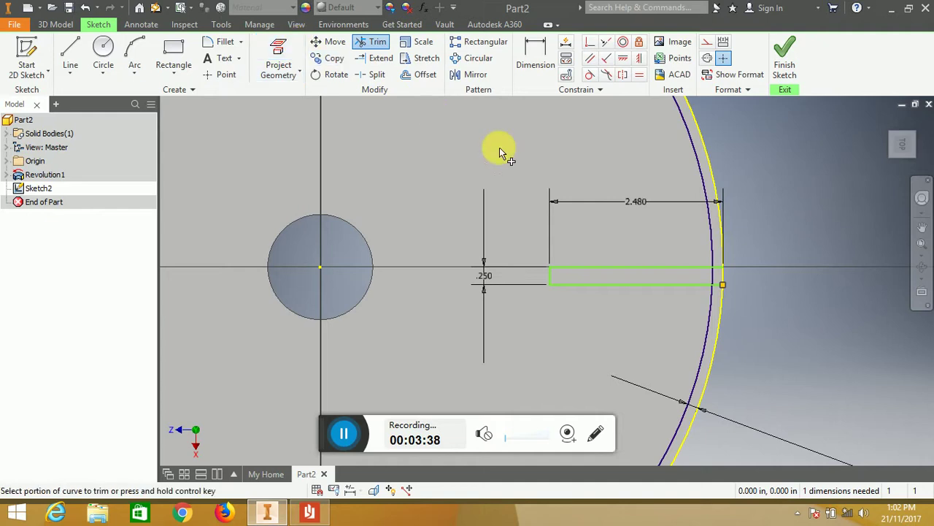
Step: Draw a construction line from the disc centre outward past the rim, sloping about 17.4° below the blade's upper edge
click(73, 48)
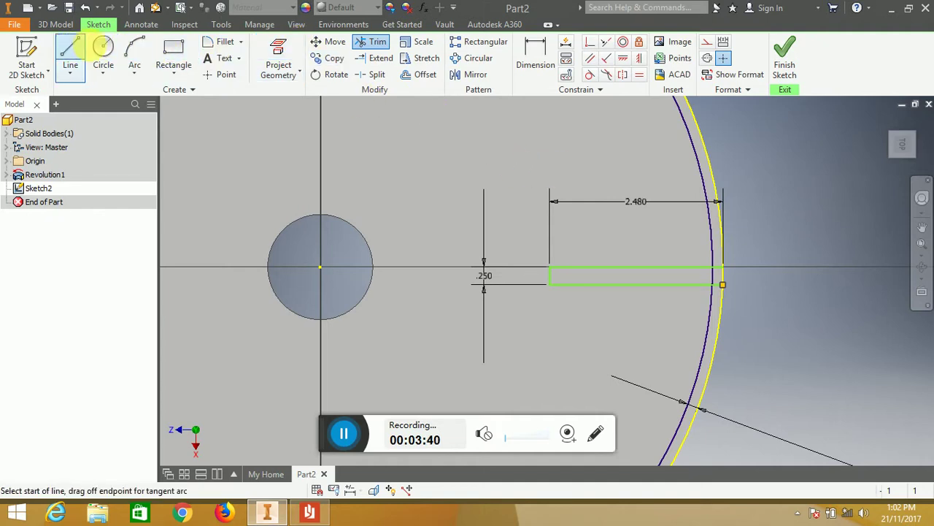
click(707, 44)
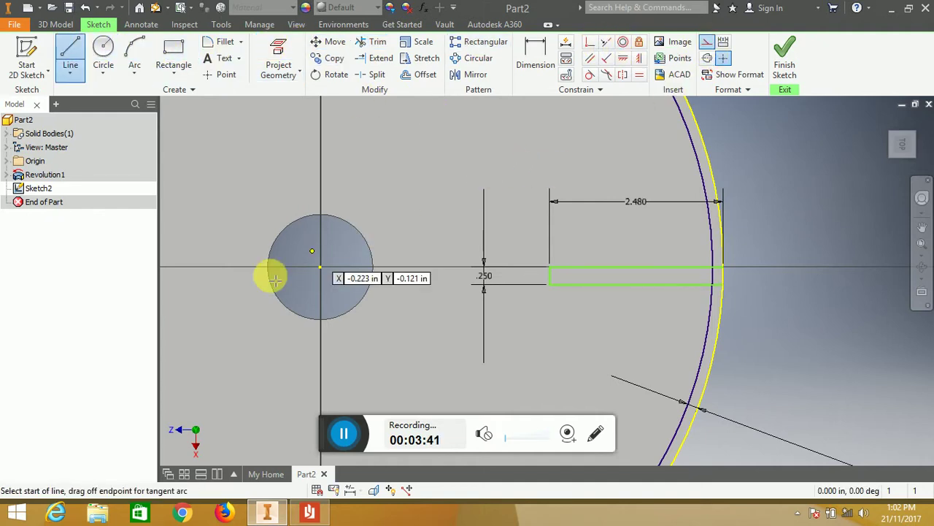
click(320, 267)
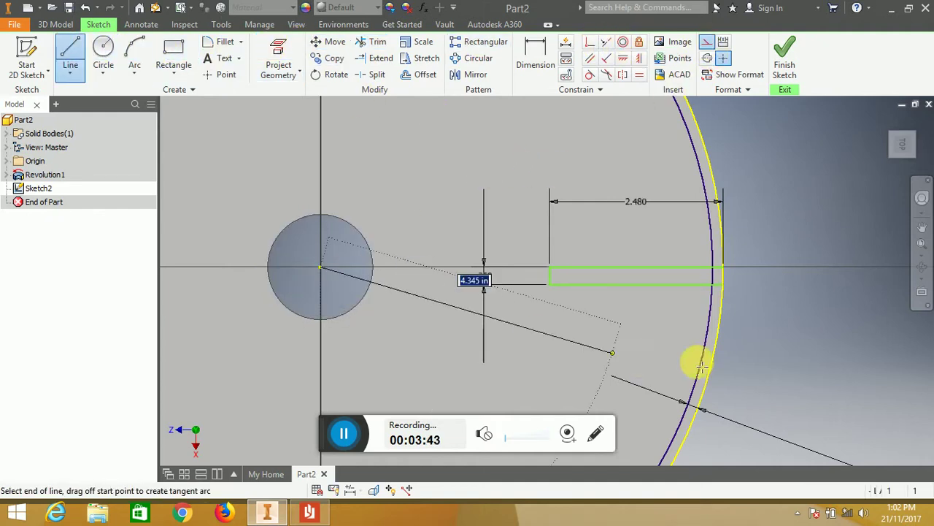
click(819, 422)
key(Escape)
Step: Dimension the angle between the construction line and the blade's upper edge as 22.5°
click(535, 59)
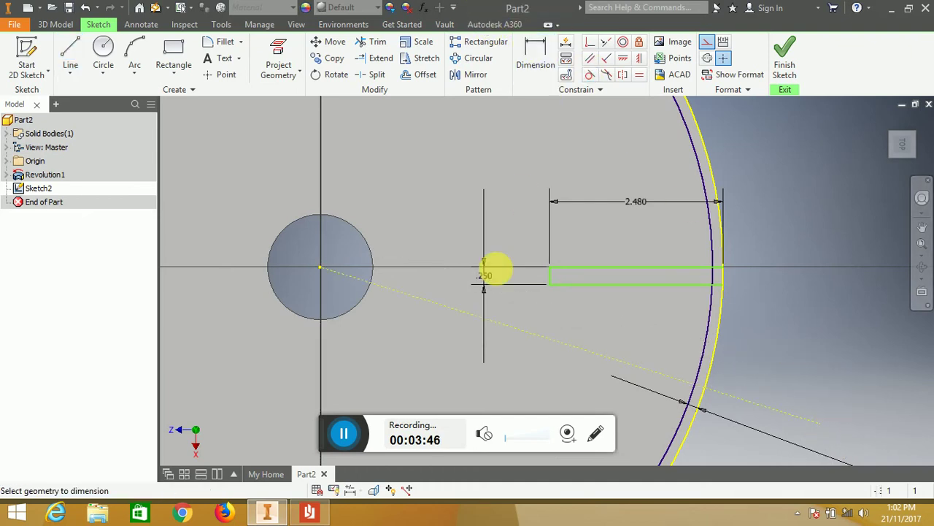
click(460, 316)
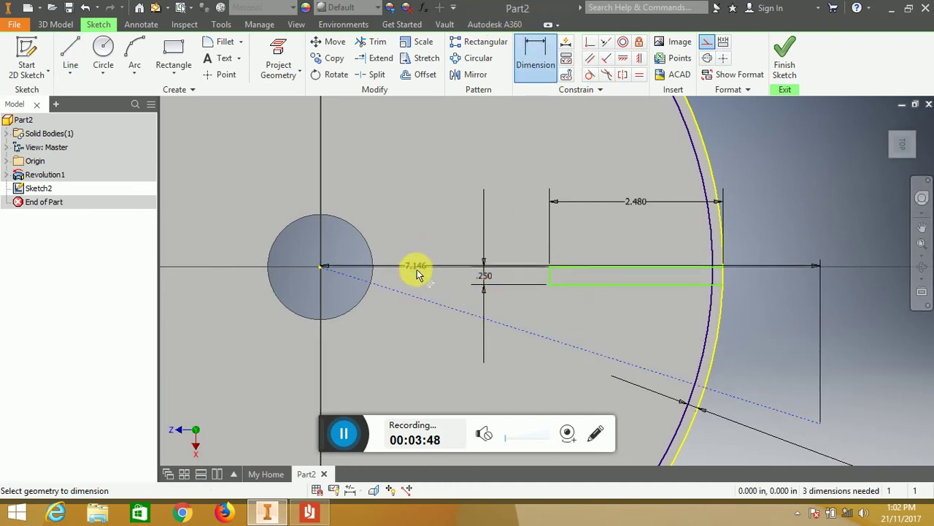
click(644, 267)
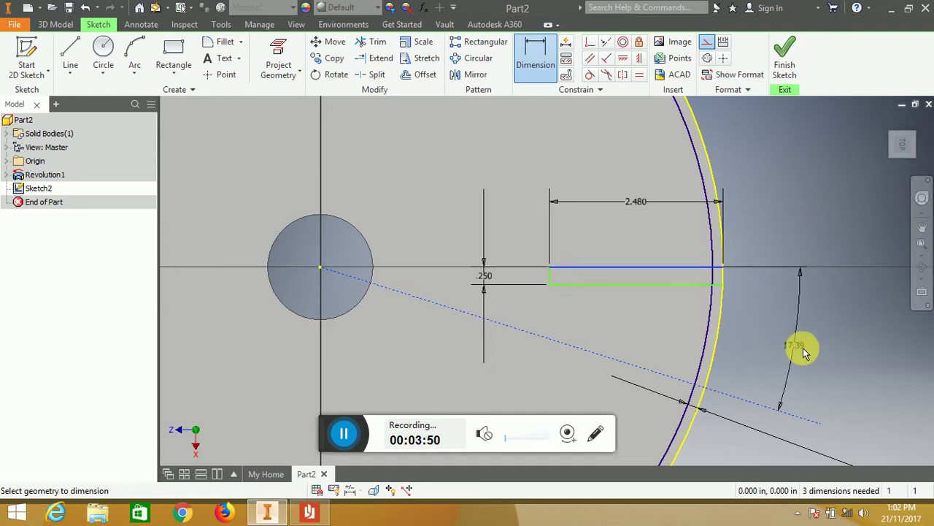
click(832, 348)
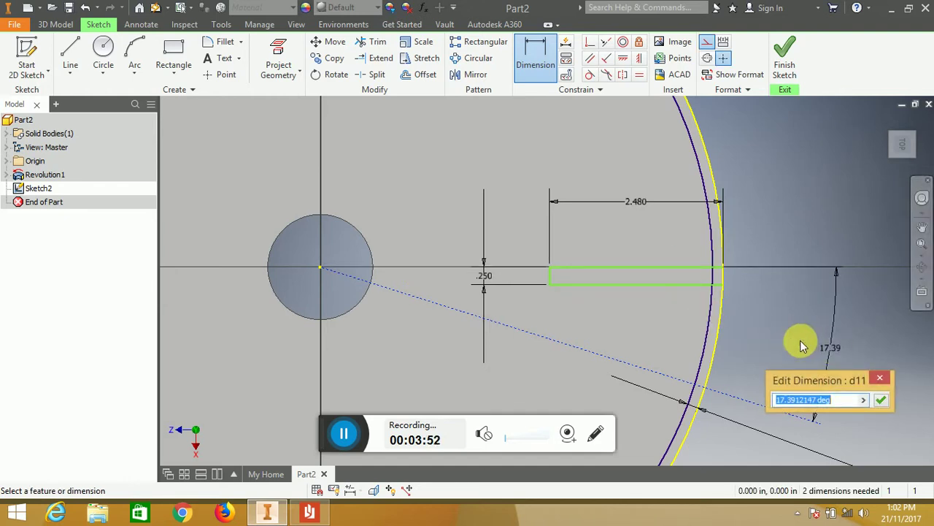
text(22)
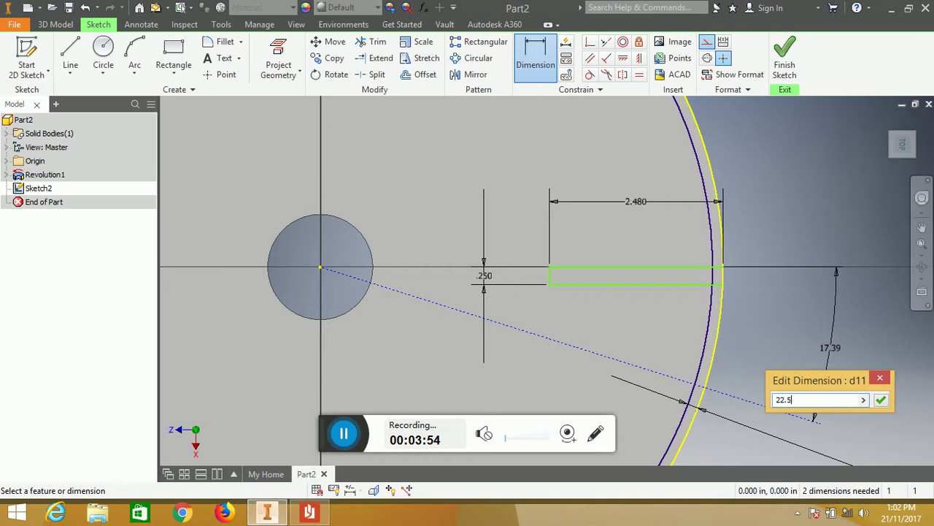
text(.5)
key(Return)
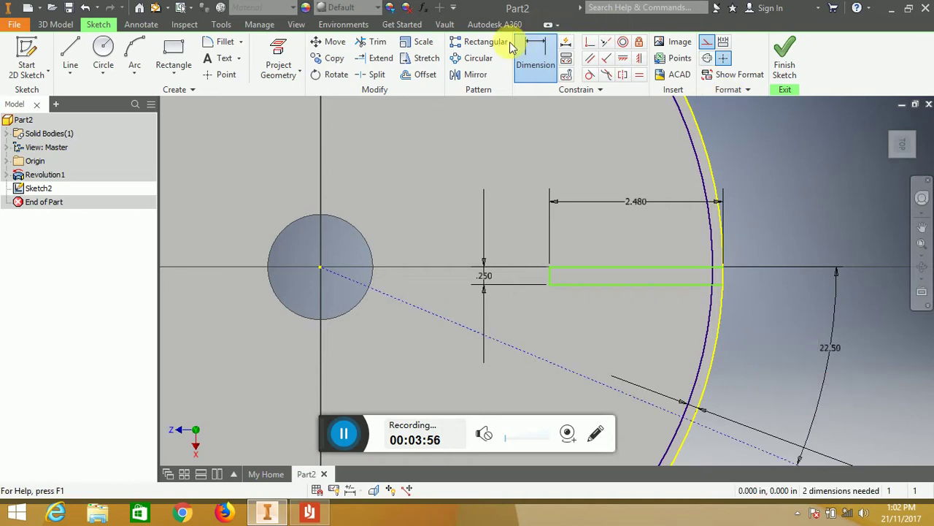
Step: Trim the offset circle to the arc between the blade's lower line and the construction line, removing the lower line's stub beyond it
click(373, 46)
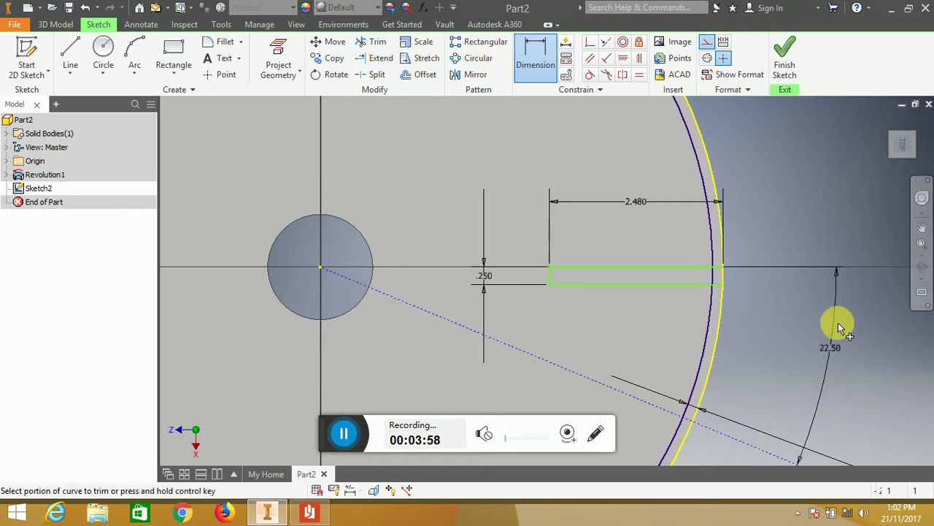
click(717, 283)
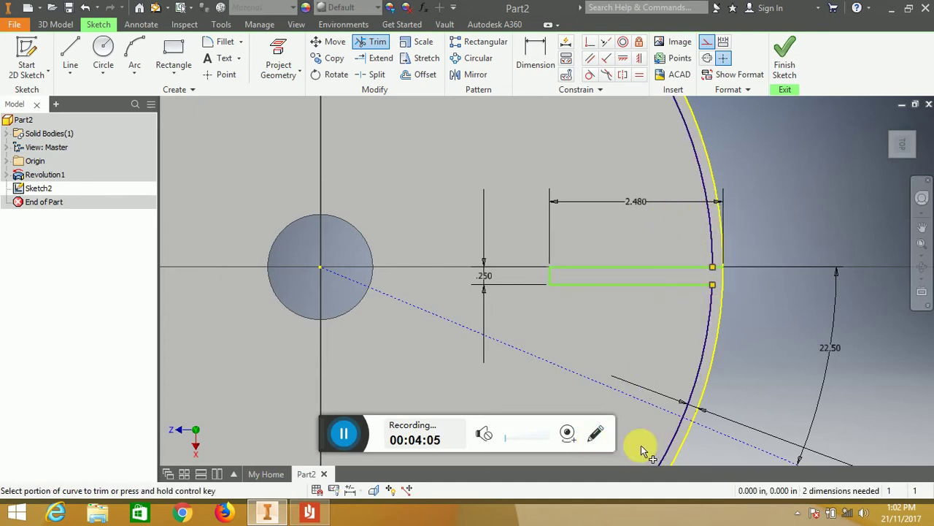
drag(641, 437, 709, 438)
click(713, 170)
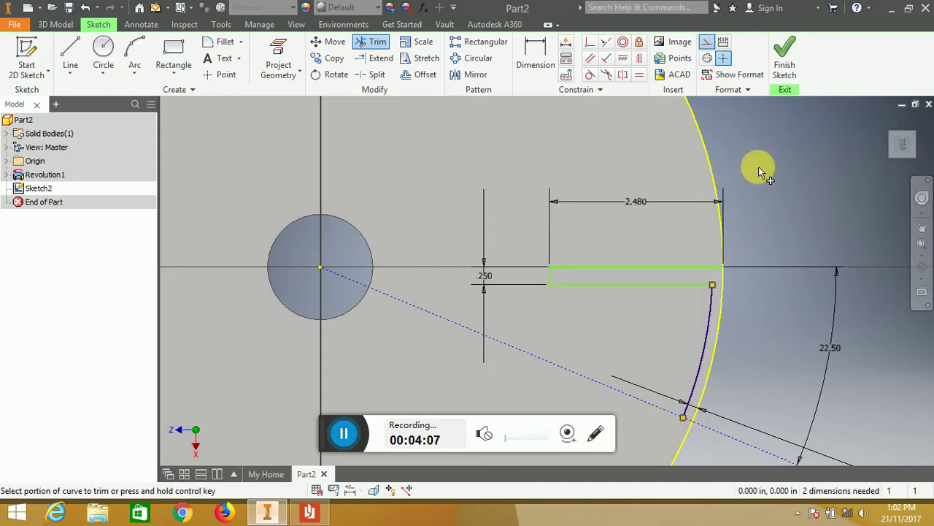
key(Escape)
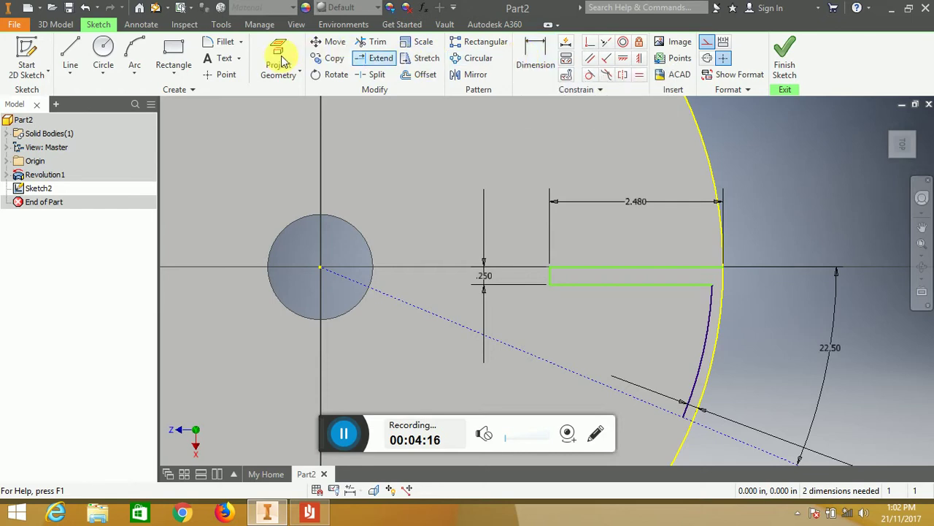
Step: Draw a horizontal centerline from the disc centre along the blade's upper edge and out past the outer circle
click(69, 50)
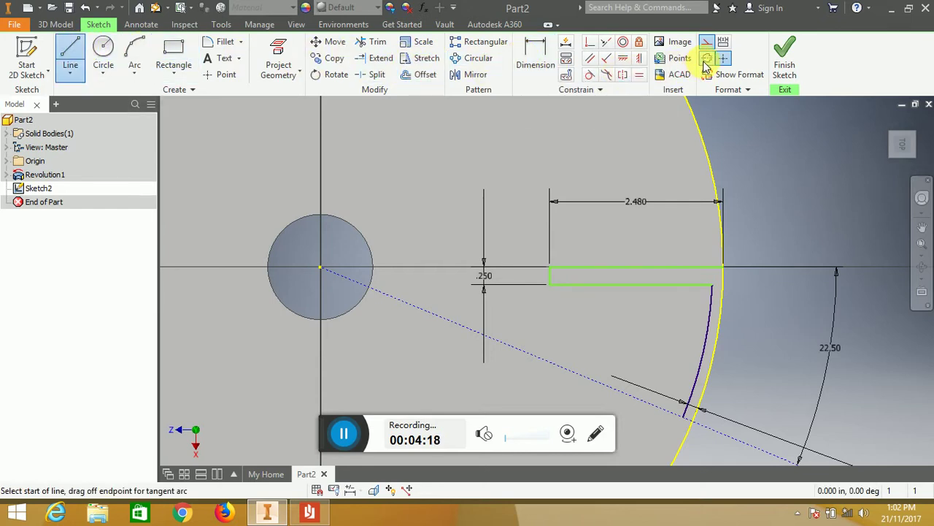
click(320, 268)
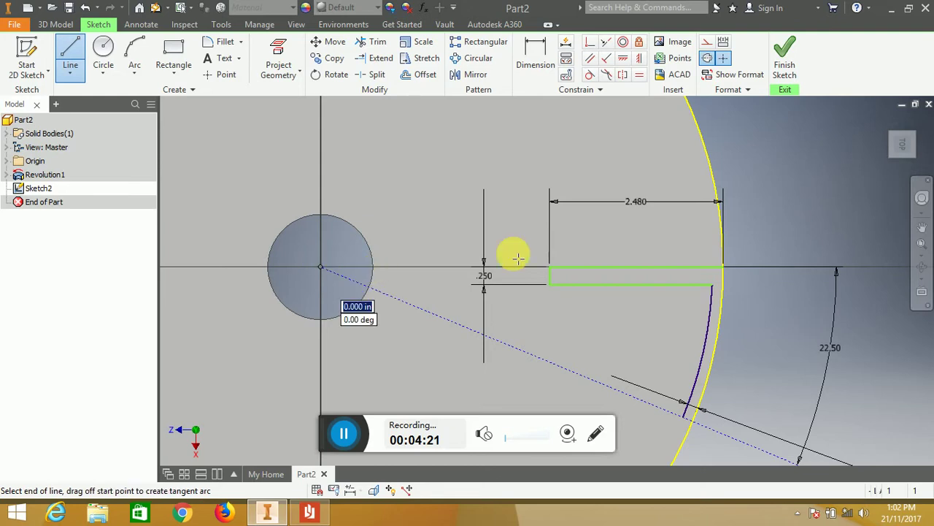
click(836, 272)
key(Escape)
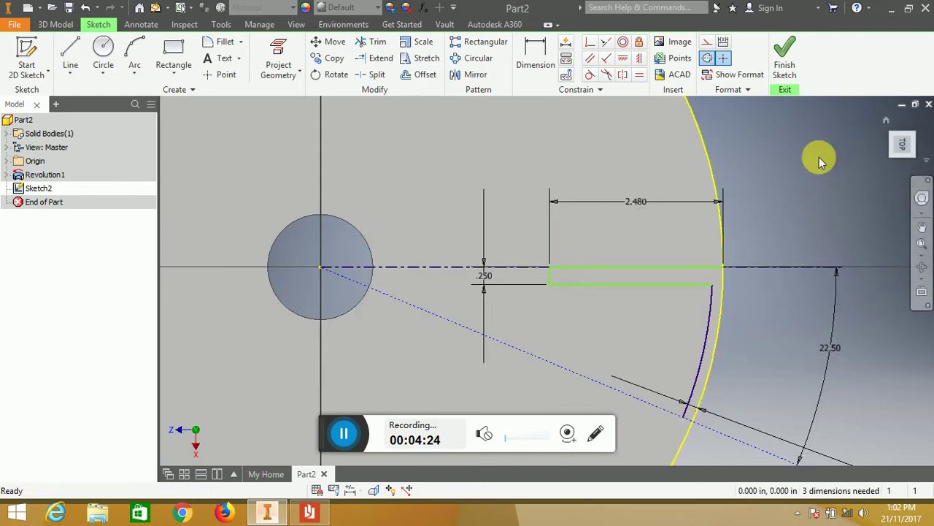
Step: Dimension the length of the blade's lower edge, keeping its length as drawn
click(536, 53)
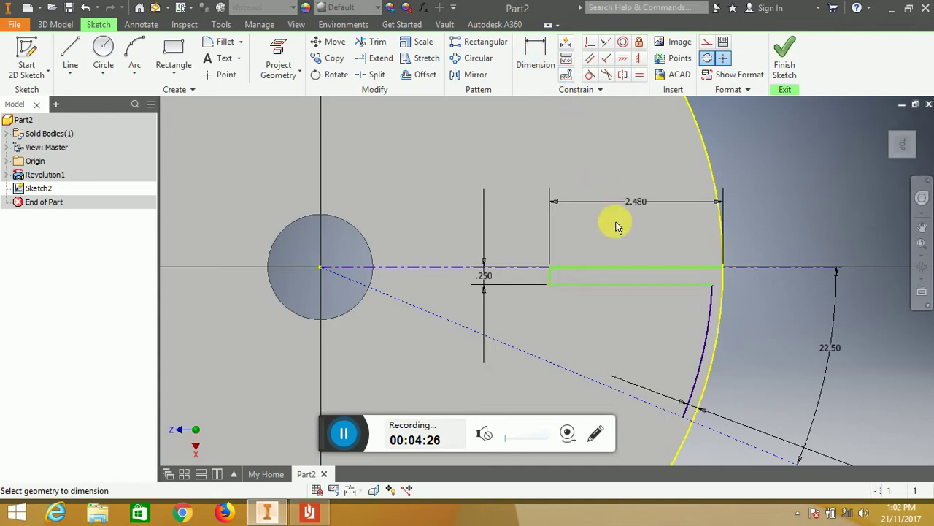
click(617, 291)
click(622, 318)
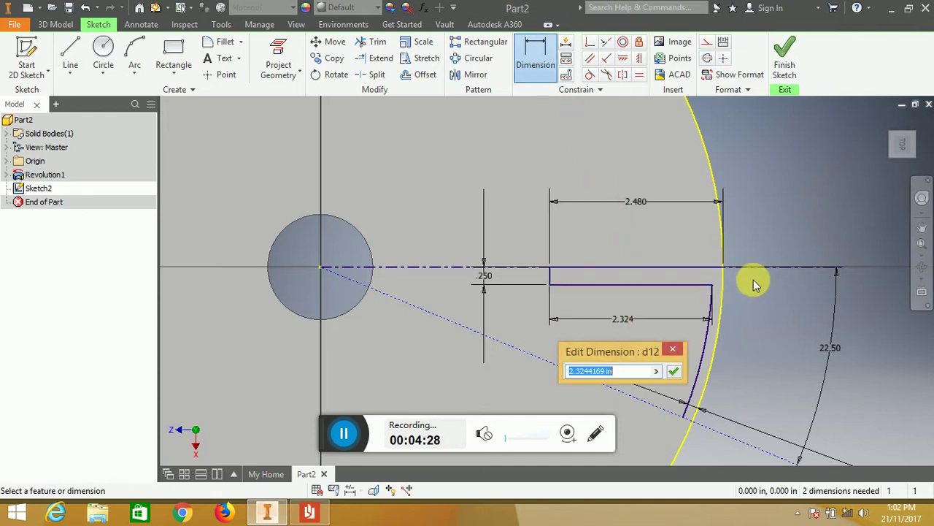
click(675, 371)
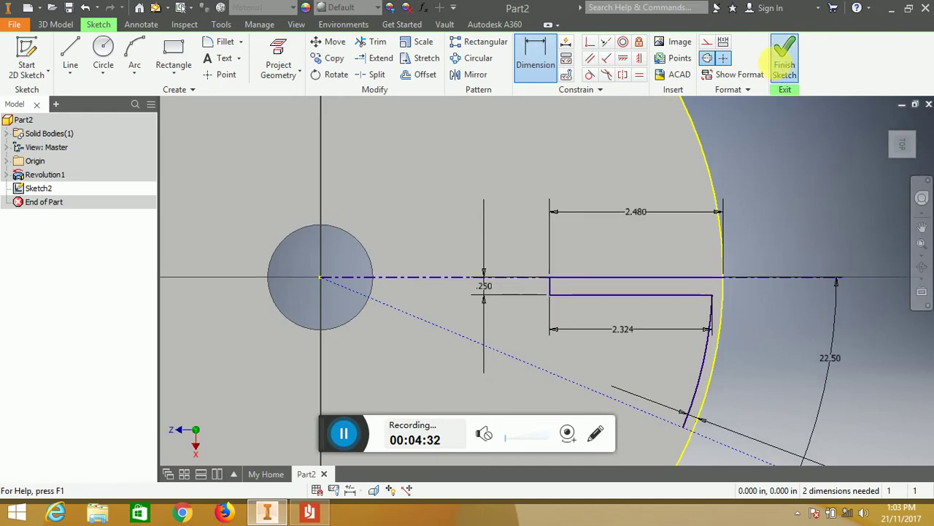
click(784, 67)
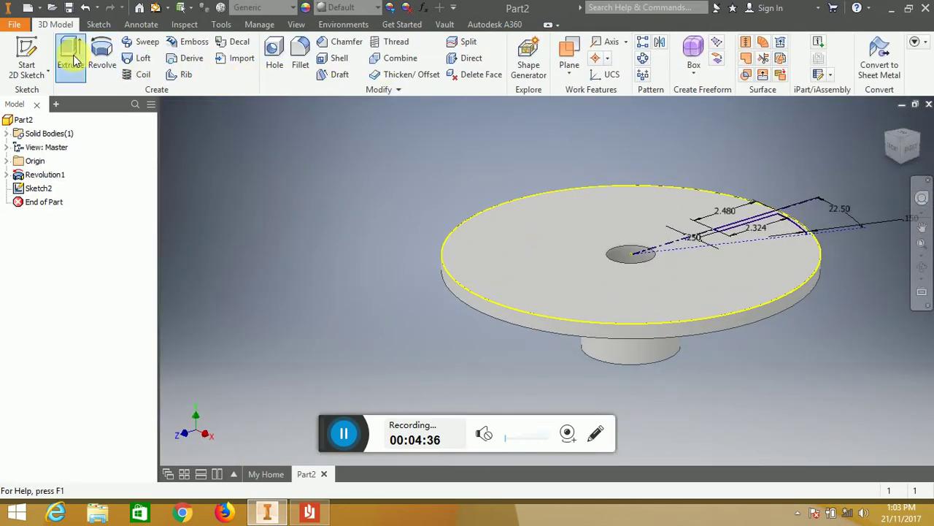
click(72, 60)
middle_drag(737, 152, 745, 117)
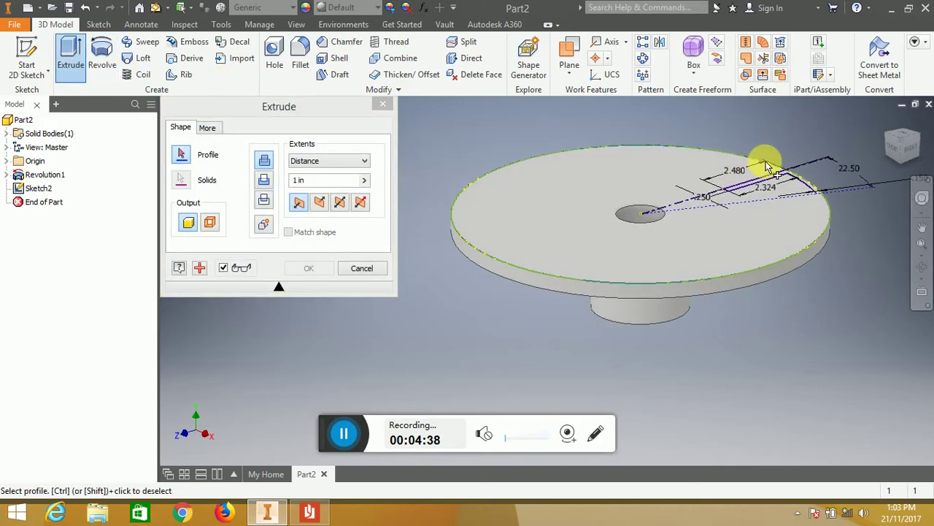
scroll(766, 166, up, 3)
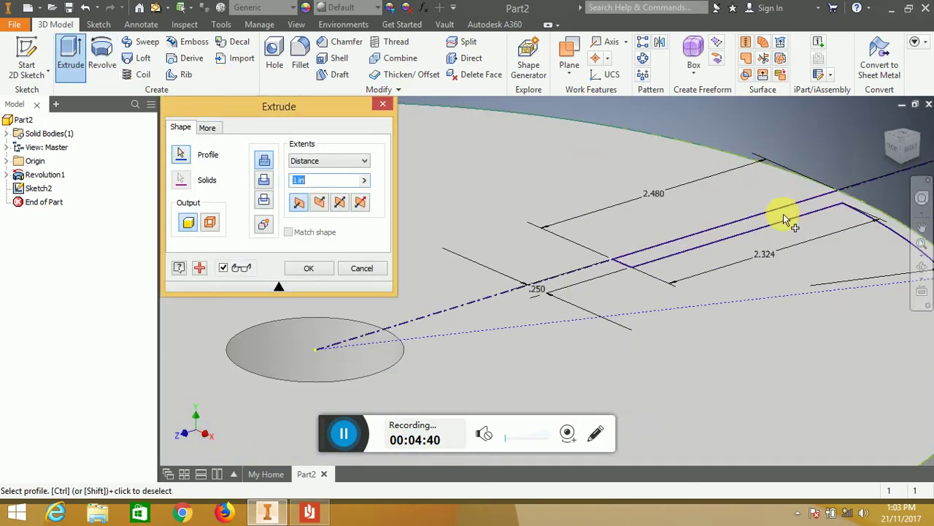
key(Escape)
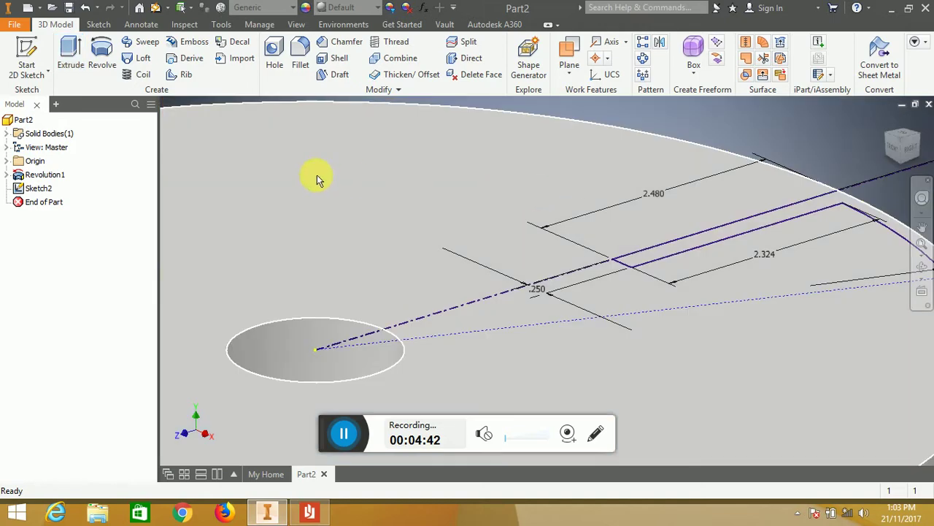
click(44, 190)
double_click(42, 189)
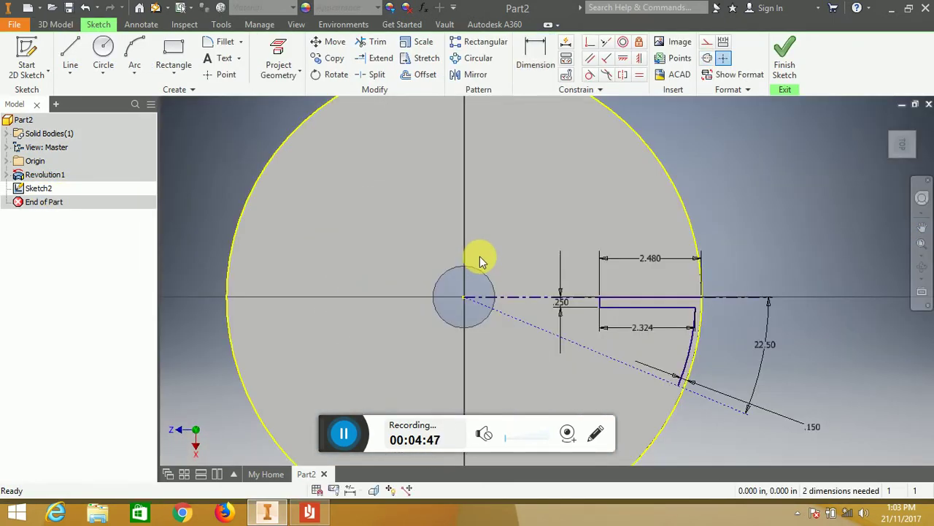
Step: Try a circle centred on the disc just inside its outer edge, and remove it from the sketch
click(107, 51)
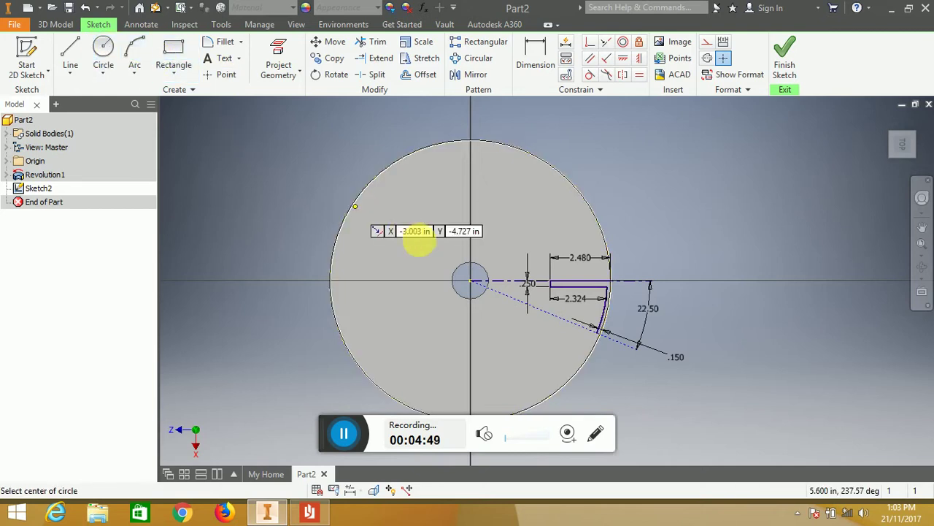
click(473, 283)
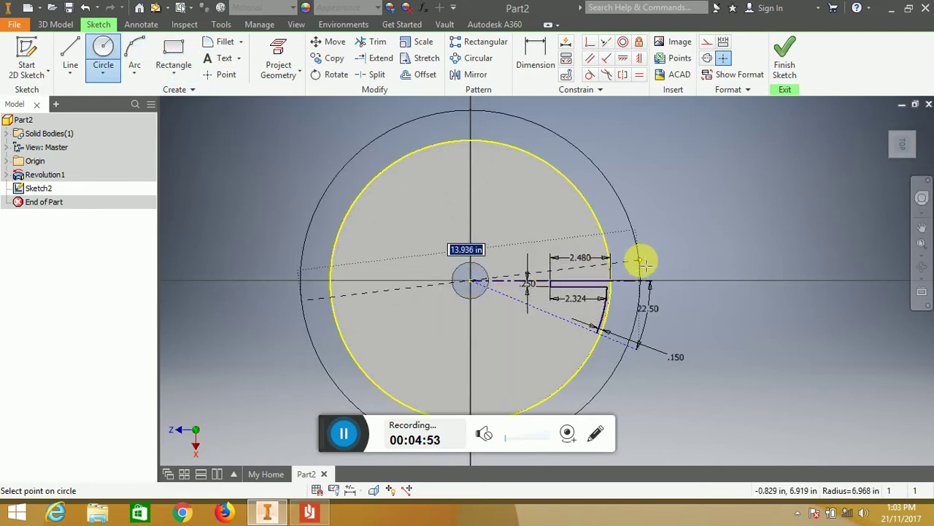
key(Return)
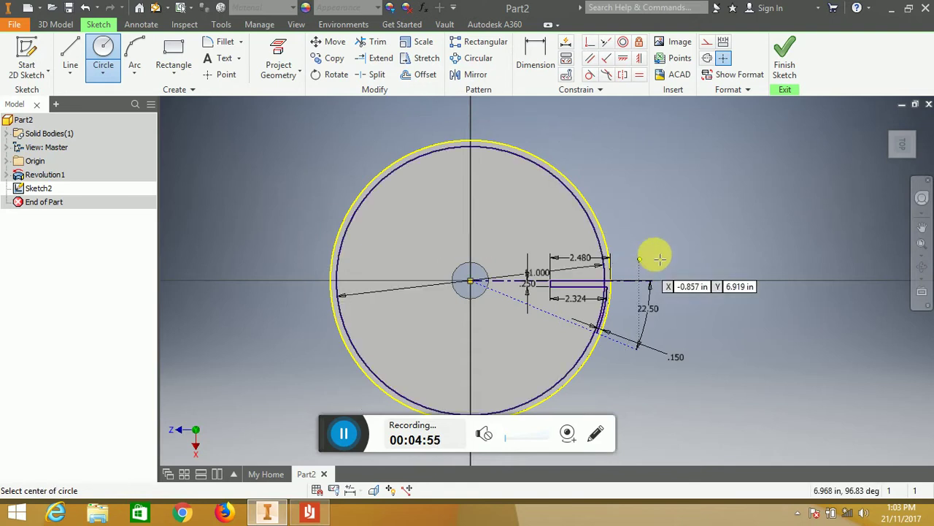
key(Escape)
middle_drag(642, 205, 636, 185)
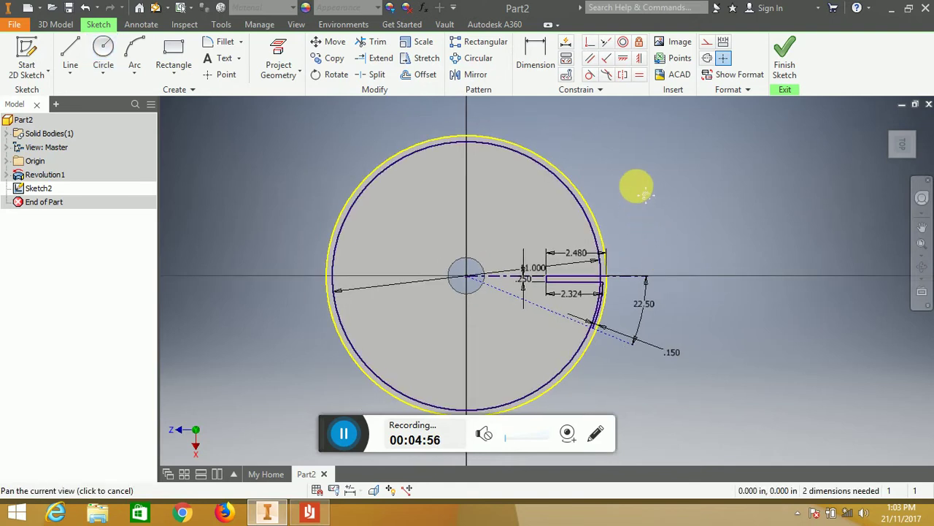
click(581, 187)
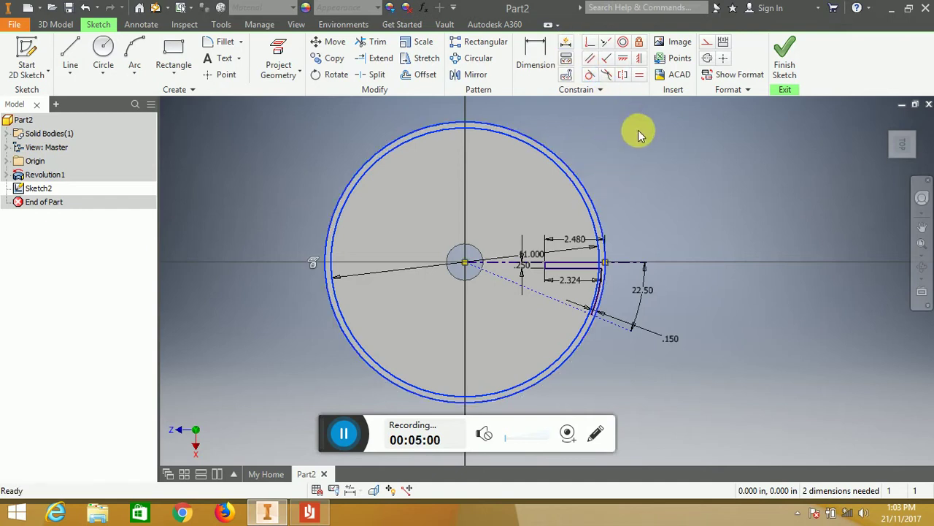
middle_drag(635, 168, 605, 160)
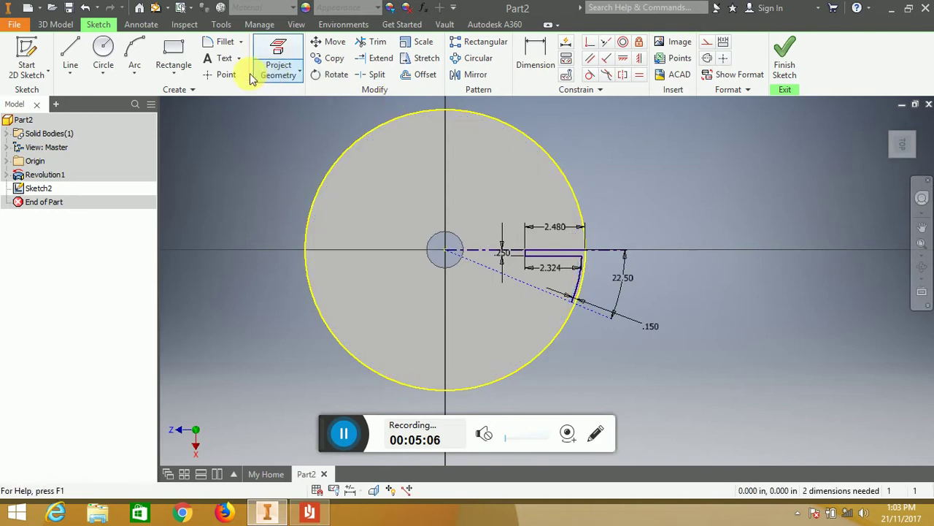
Step: Draw a circle from the disc centre out to the blade's upper outer corner, coinciding with the disc's outer edge
click(445, 251)
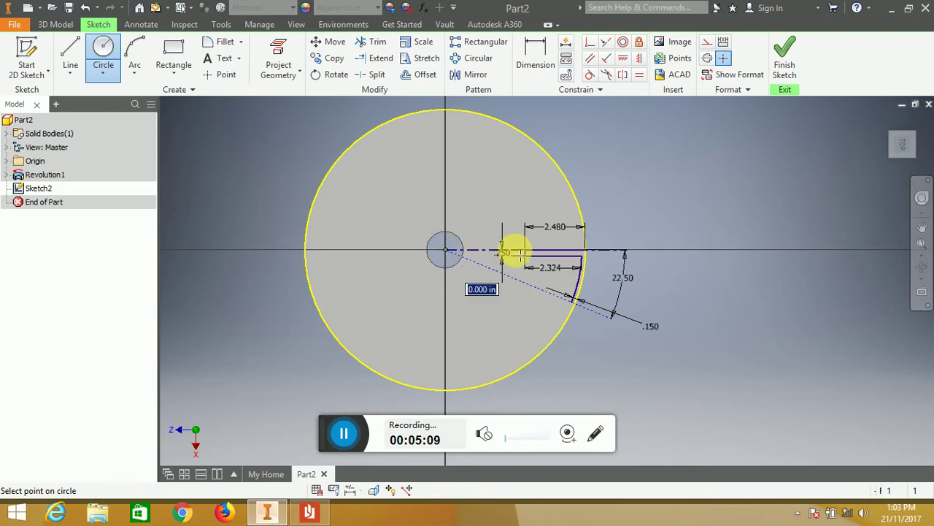
click(589, 251)
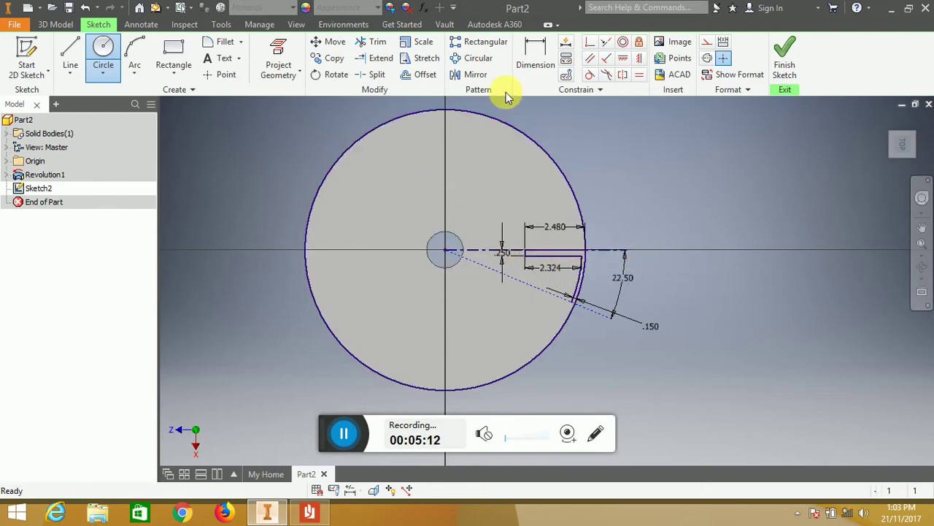
key(Escape)
Step: Try to trim the outer circle dynamically outside the blade and rim-arc profile
click(377, 42)
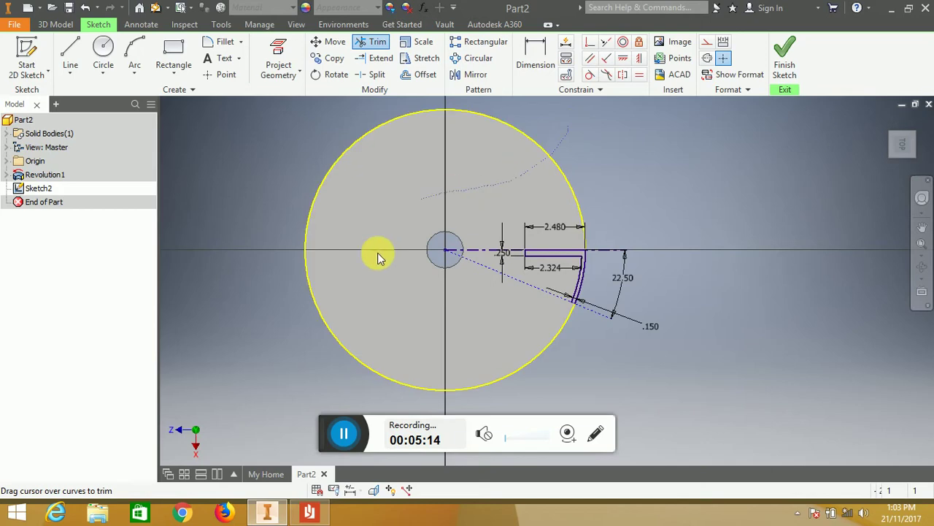
click(607, 385)
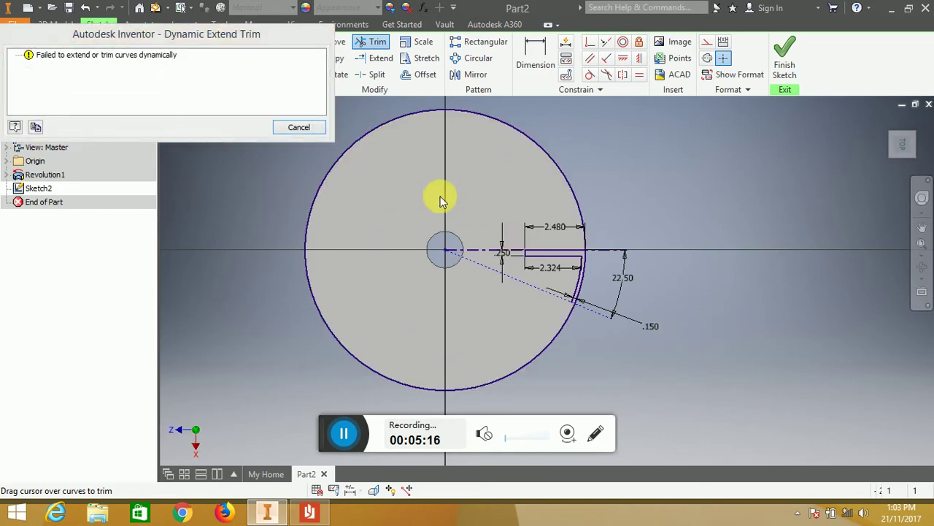
click(311, 128)
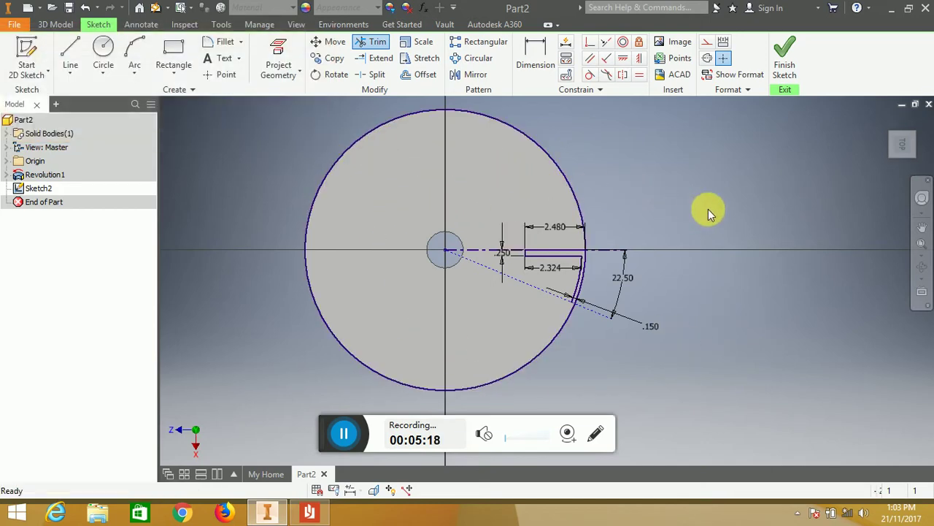
Step: Close the end of the rim arc with a short line along the construction line, from the inner arc to the outer circle
mouse_move(696, 288)
middle_down()
mouse_move(705, 246)
mouse_move(715, 285)
mouse_move(717, 246)
mouse_move(672, 239)
middle_up()
scroll(671, 240, up, 3)
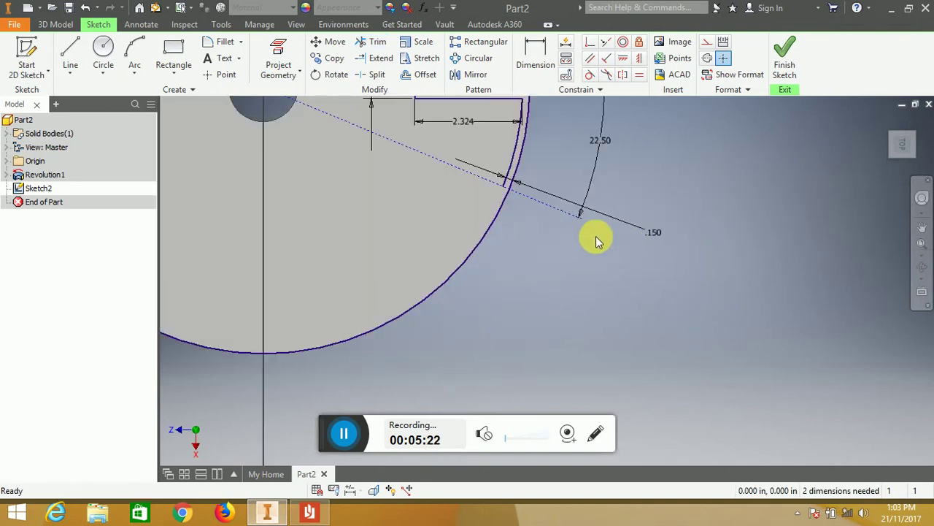
mouse_move(597, 237)
middle_down()
mouse_move(615, 303)
mouse_move(590, 258)
middle_up()
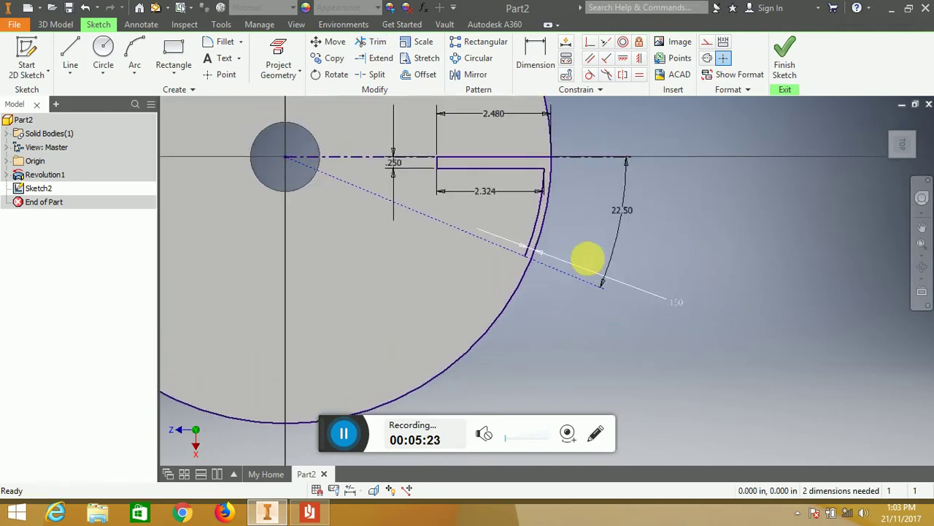
click(514, 288)
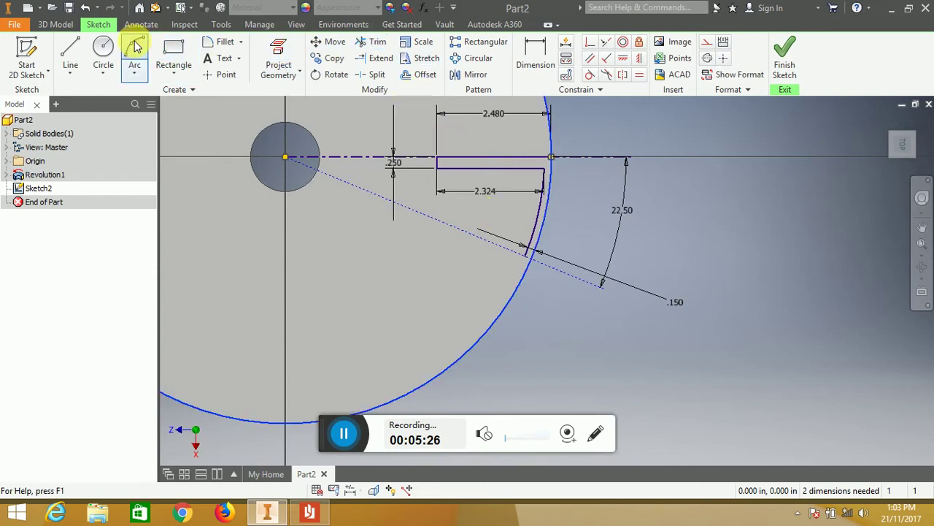
click(70, 46)
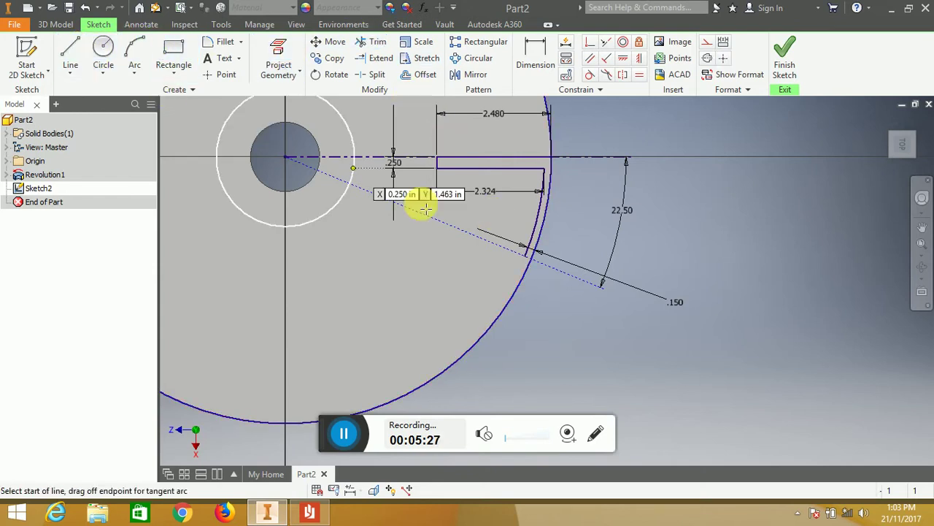
click(531, 253)
click(536, 261)
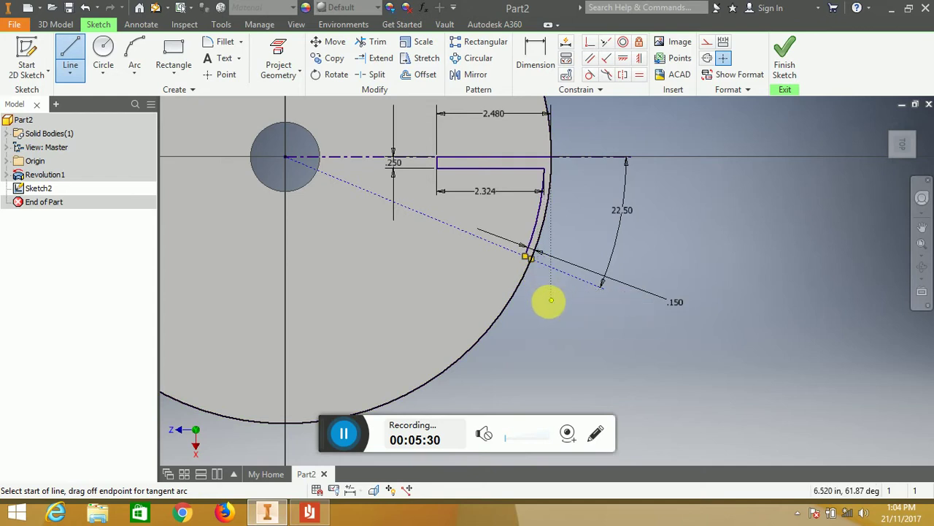
key(Escape)
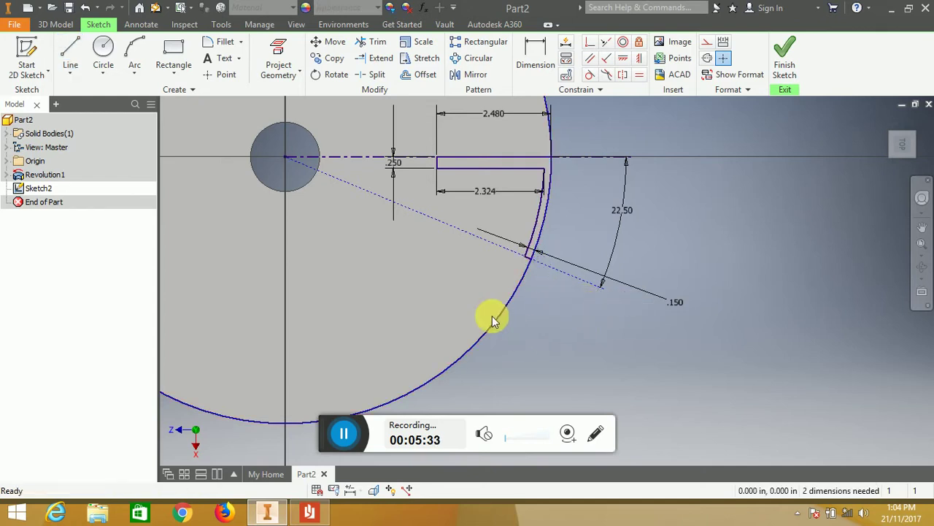
Step: Trim away the part of the outer circle that lies beyond the blade and rim-arc profile
click(377, 42)
drag(431, 206, 517, 324)
click(297, 127)
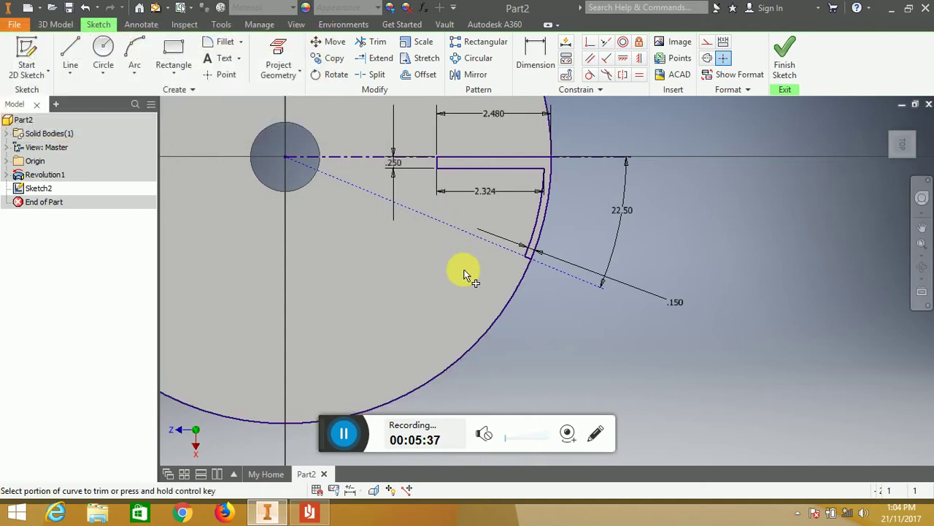
click(487, 329)
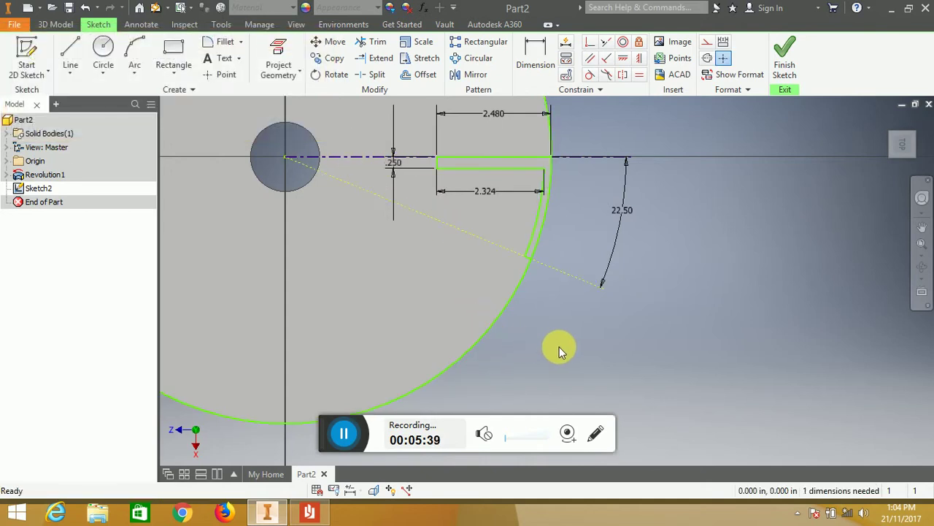
click(505, 310)
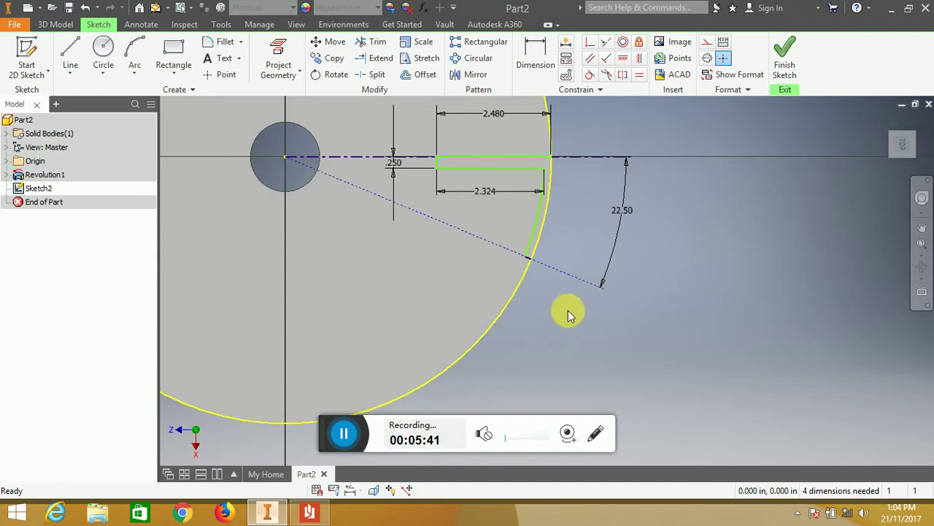
Step: Finish the sketch and extrude the blade and rim-arc profile 6.5 in upward from the disc, checking the height in the Blower.pdf drawing
click(785, 66)
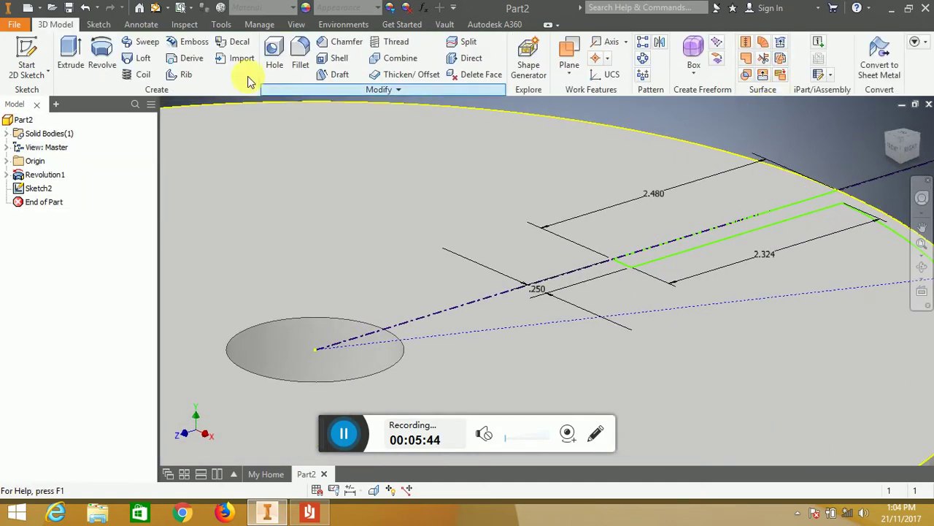
click(71, 48)
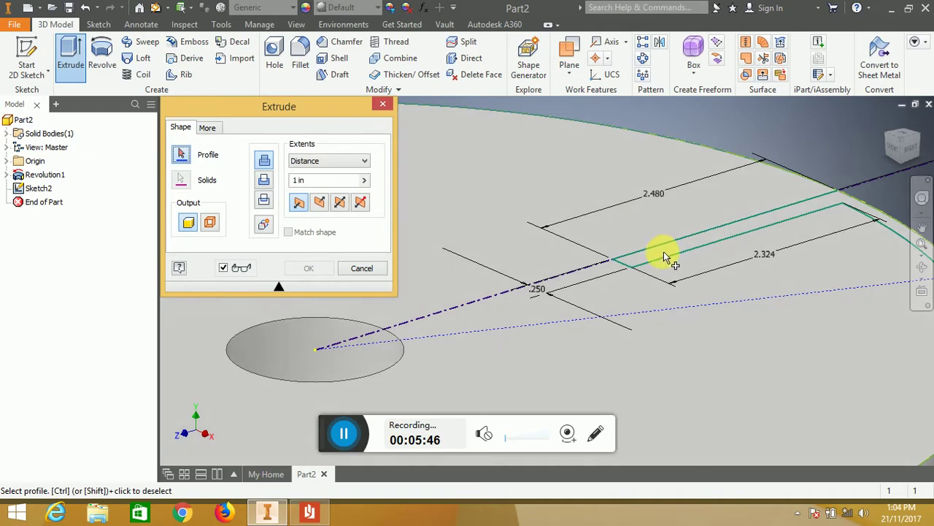
click(662, 250)
scroll(699, 267, down, 5)
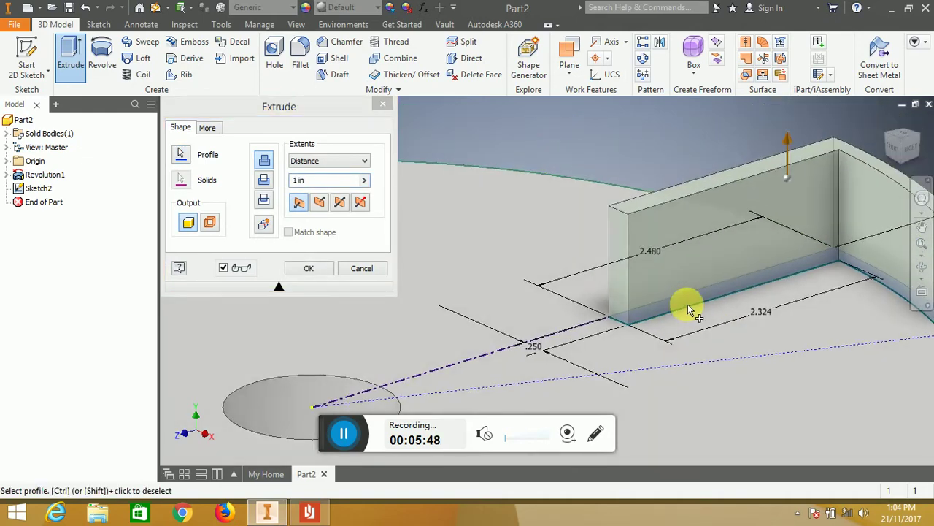
click(309, 513)
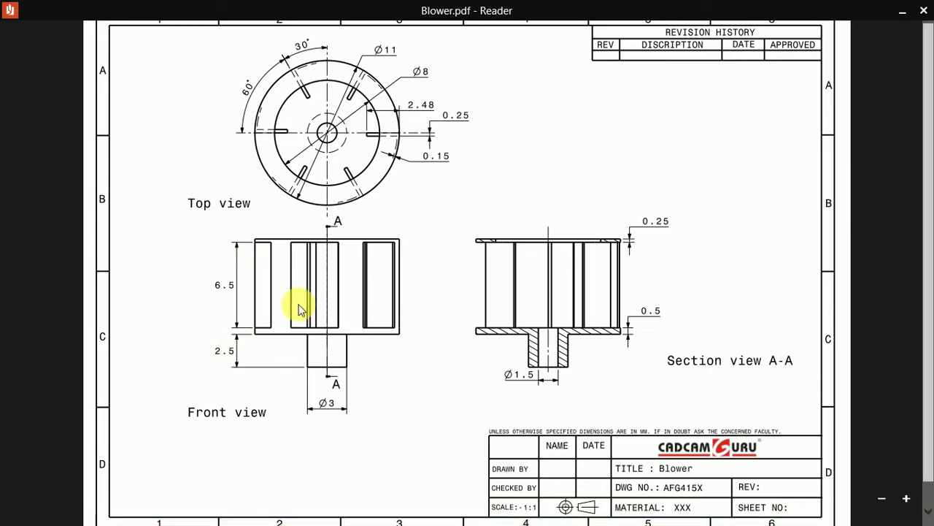
key(alt+Tab)
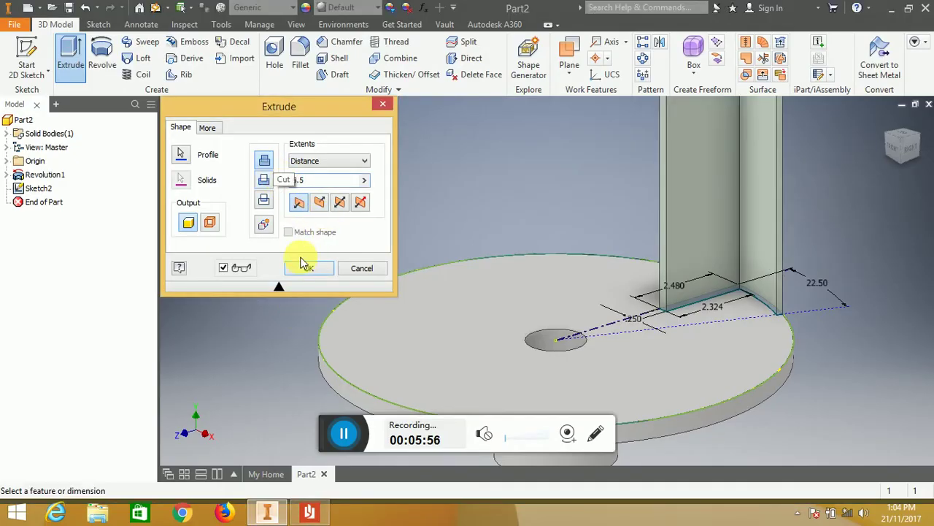
scroll(555, 292, down, 4)
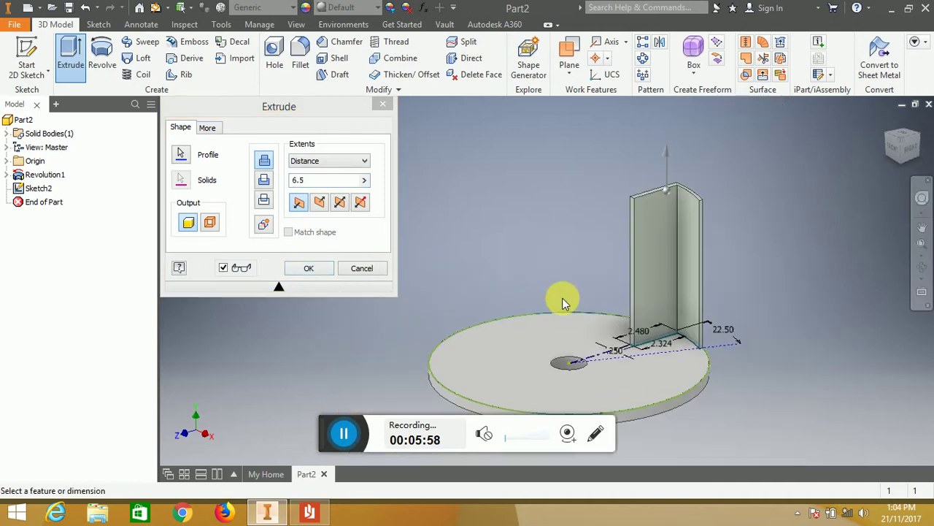
click(309, 268)
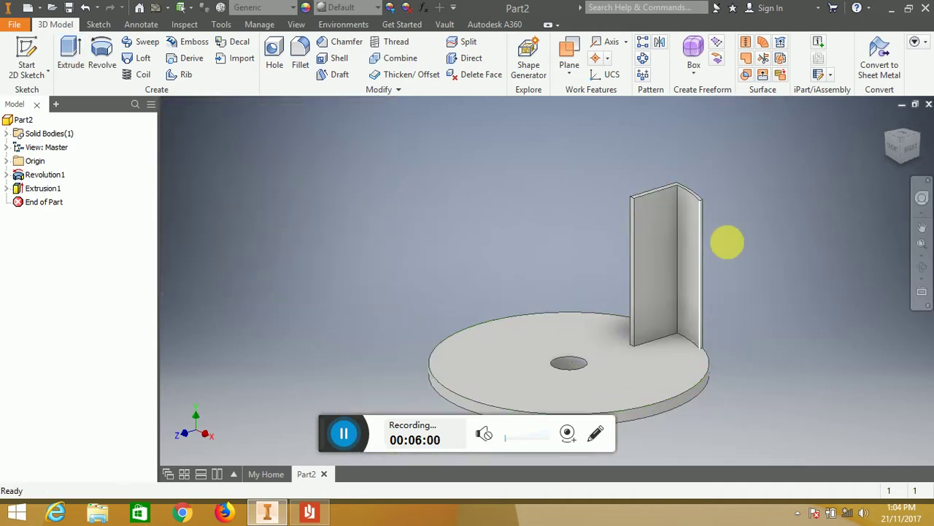
key(F2)
drag(768, 252, 677, 261)
drag(735, 246, 762, 215)
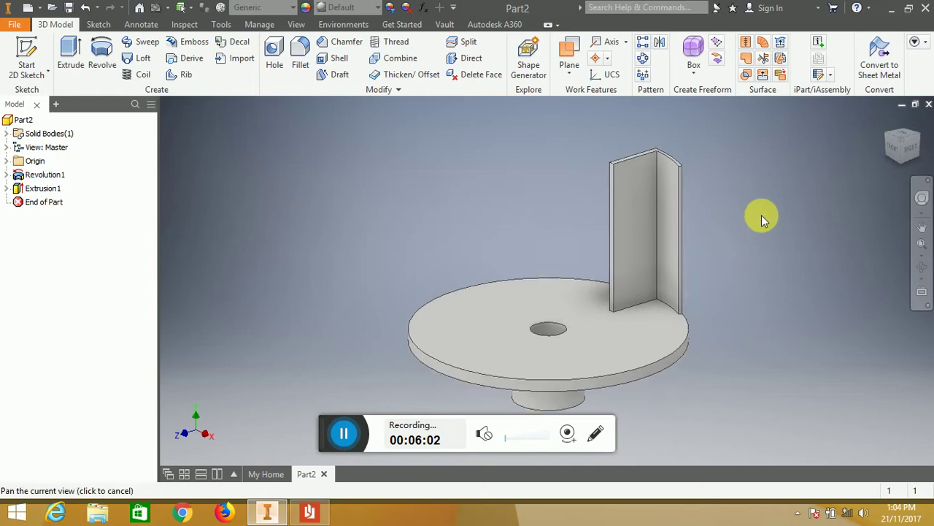
key(])
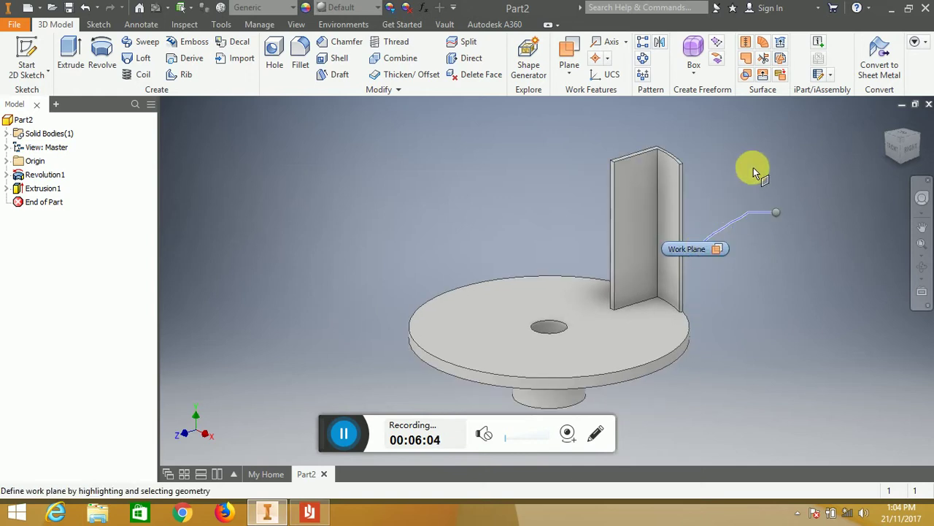
key(Escape)
key(F4)
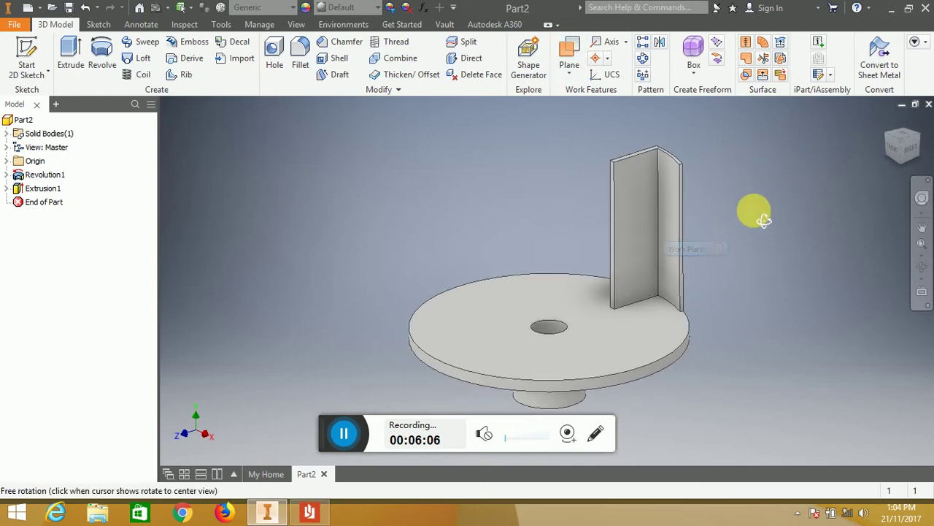
drag(753, 208, 735, 260)
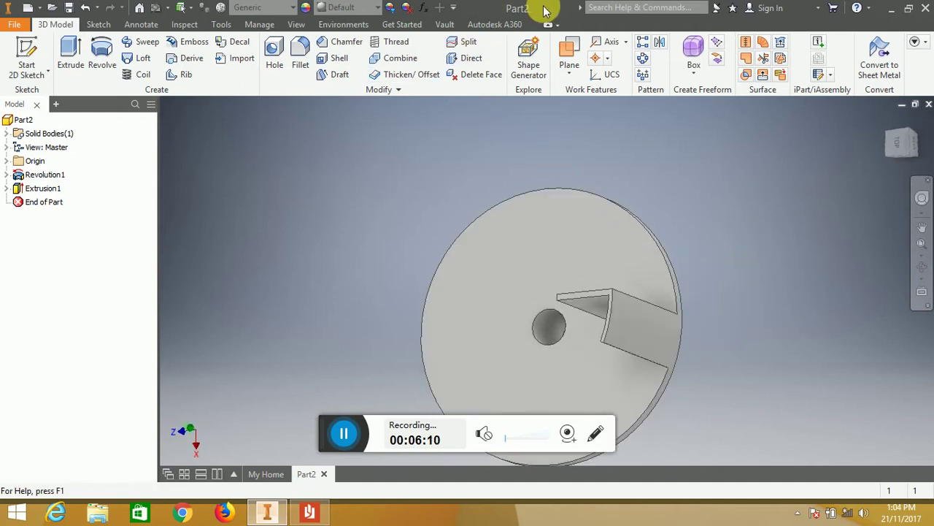
click(645, 66)
click(620, 327)
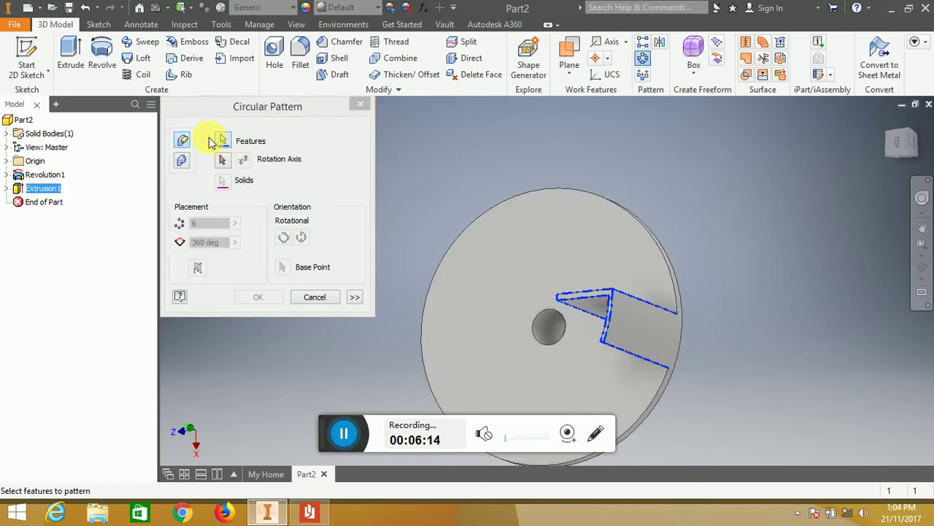
click(222, 159)
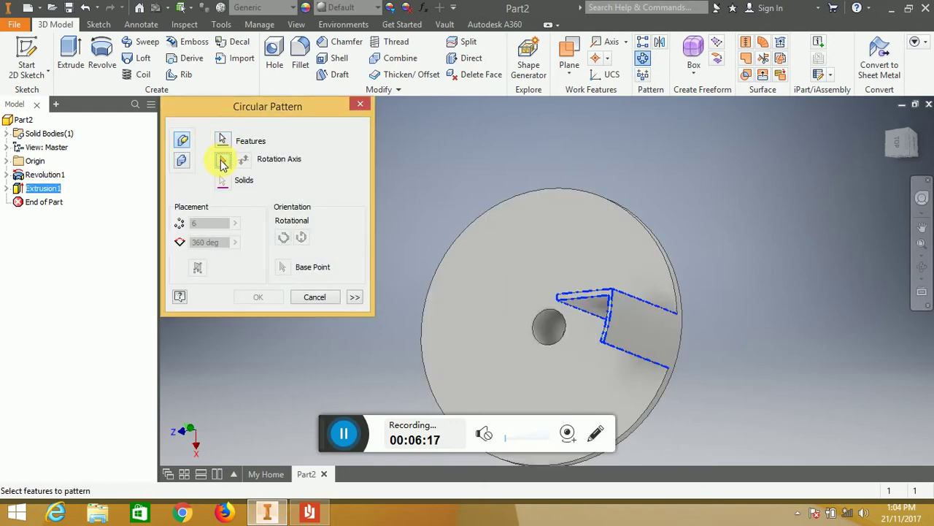
click(7, 165)
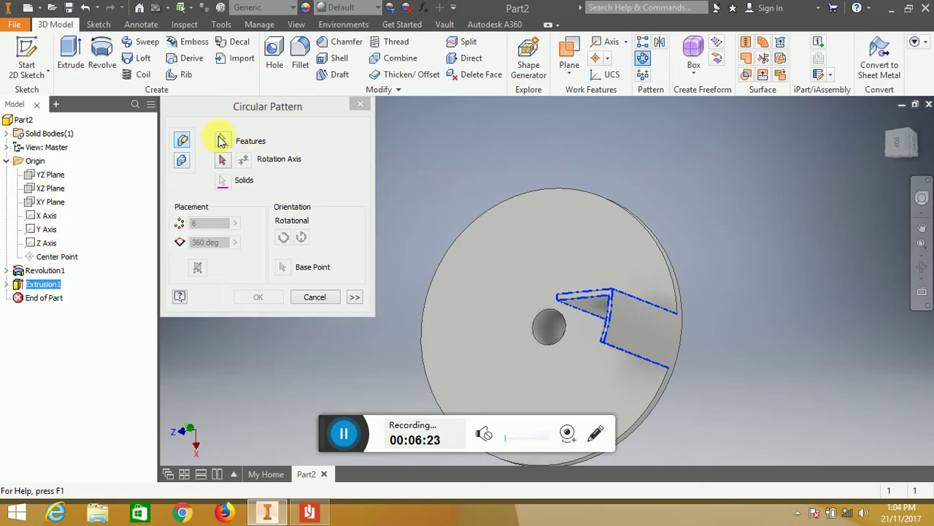
click(222, 141)
click(42, 283)
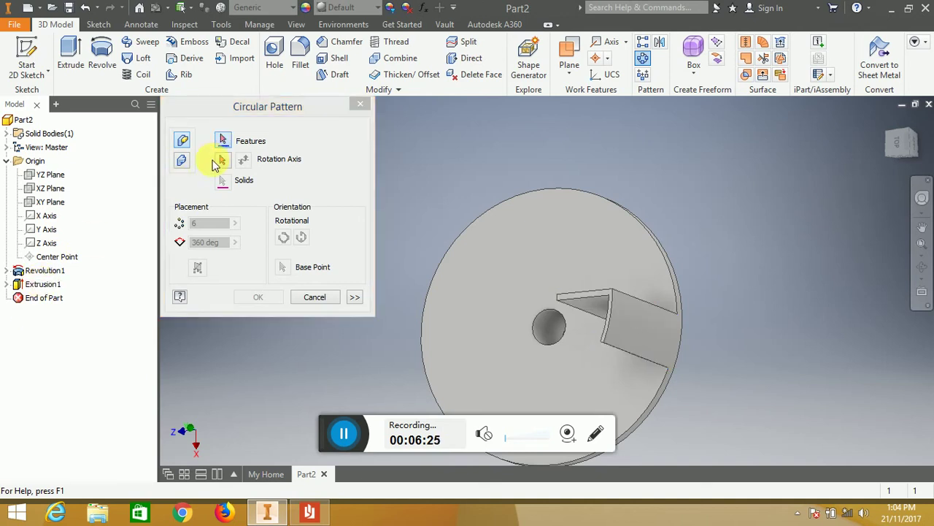
click(46, 230)
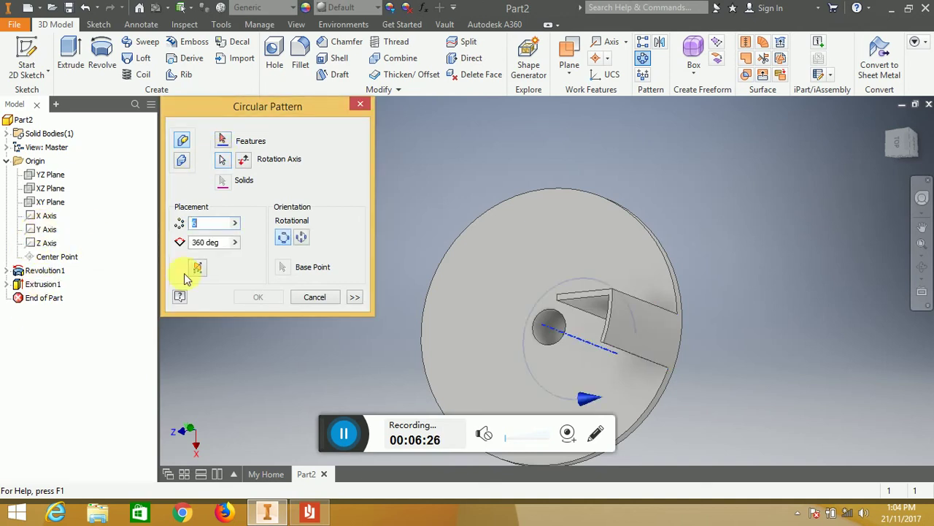
right_drag(537, 264, 632, 200)
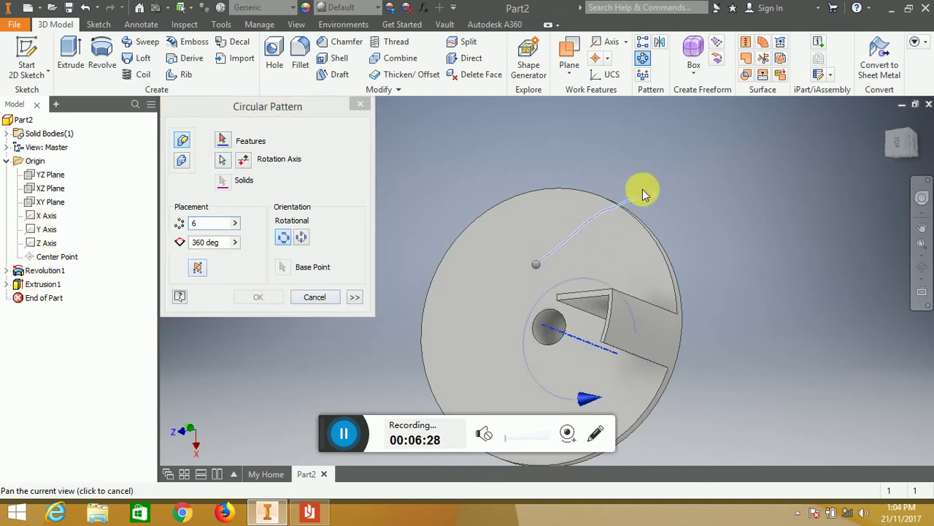
right_drag(530, 119, 328, 203)
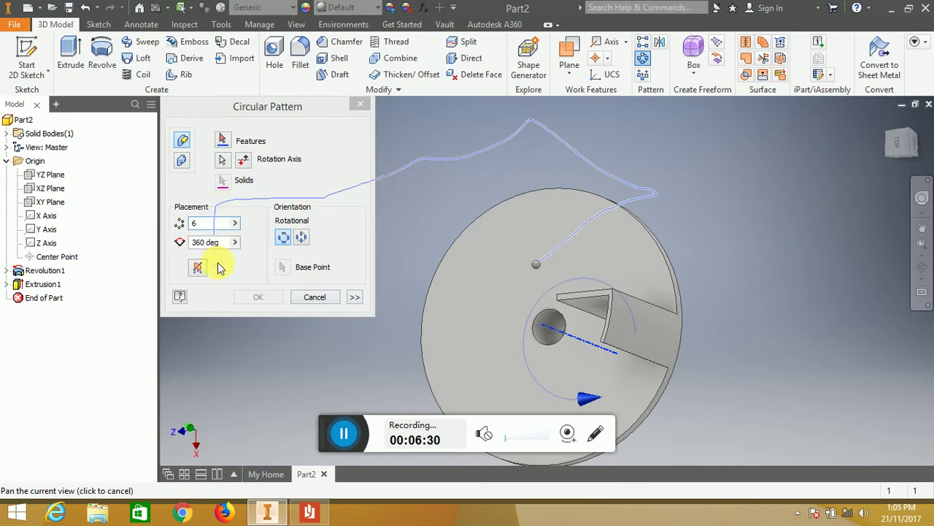
click(310, 512)
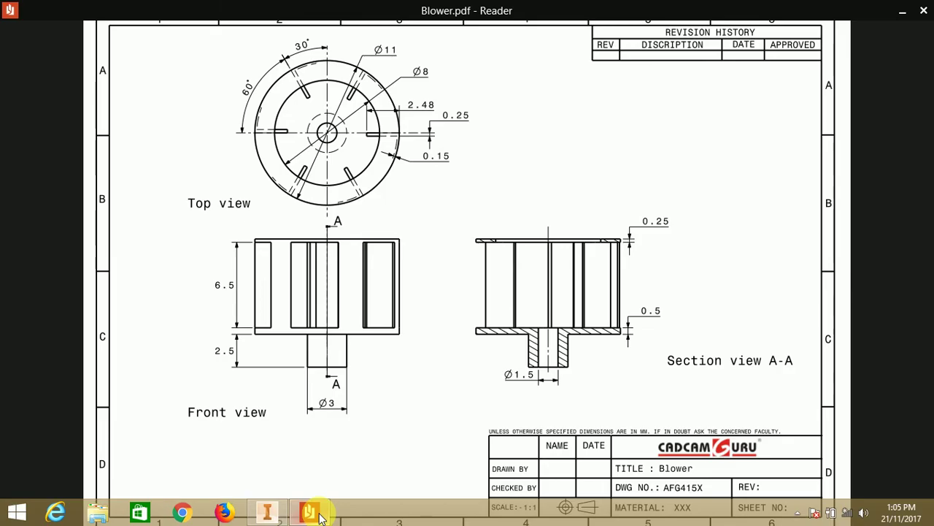
click(319, 513)
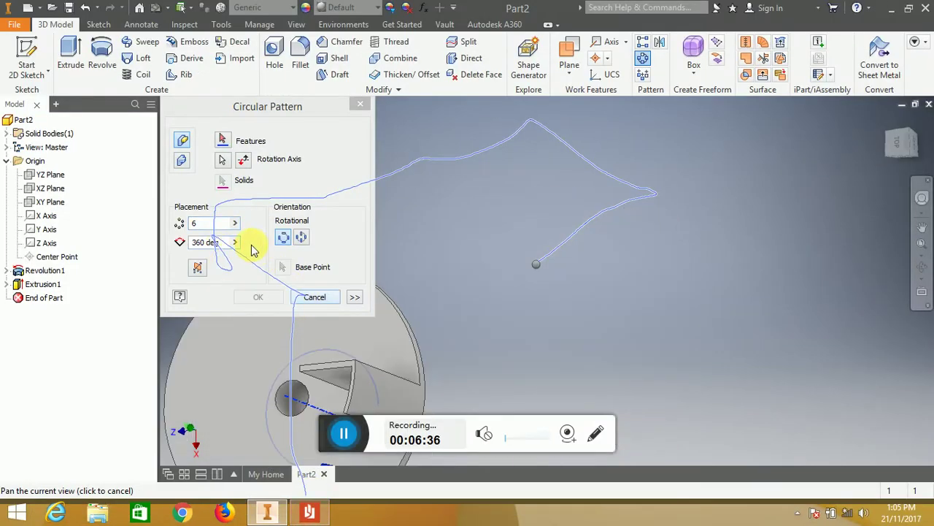
click(205, 223)
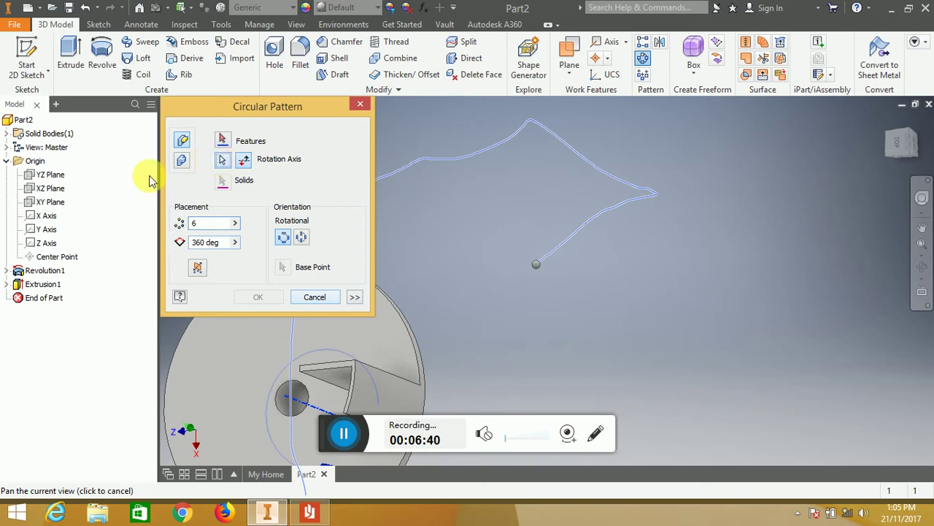
click(40, 230)
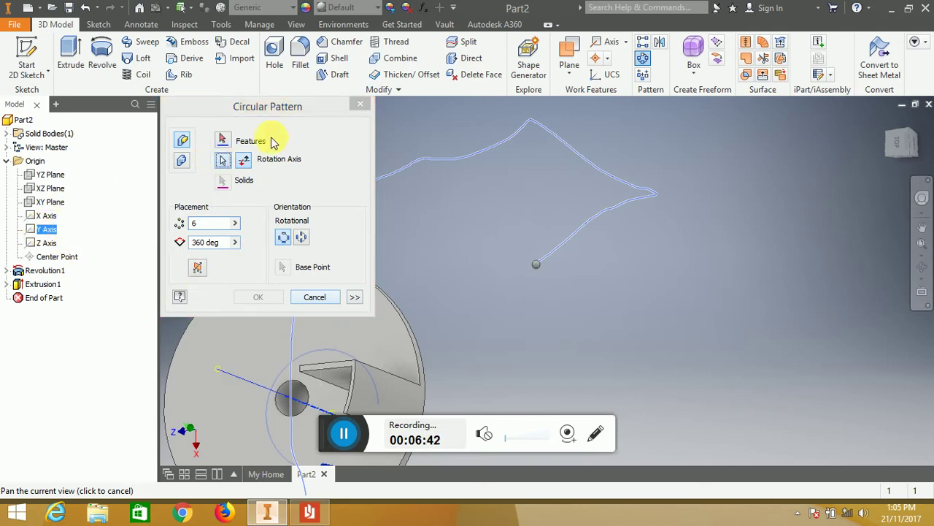
click(225, 141)
click(44, 284)
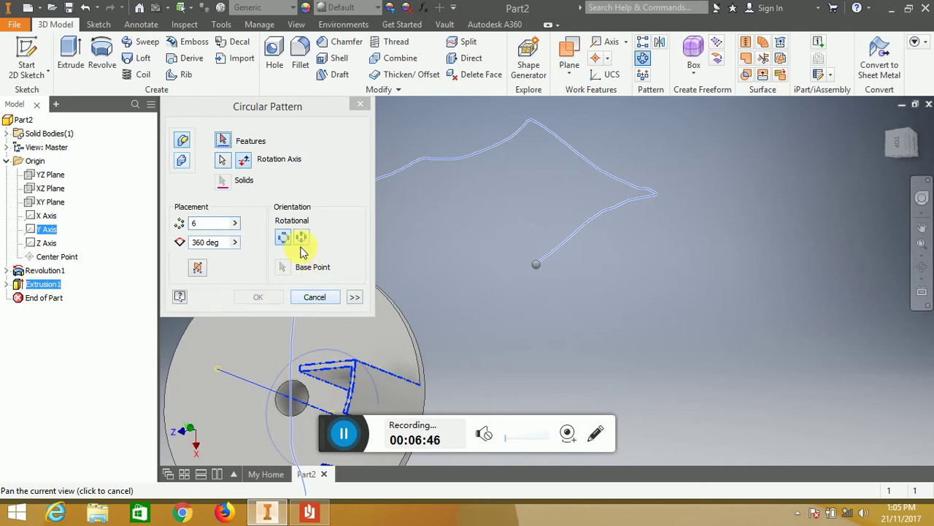
key(Escape)
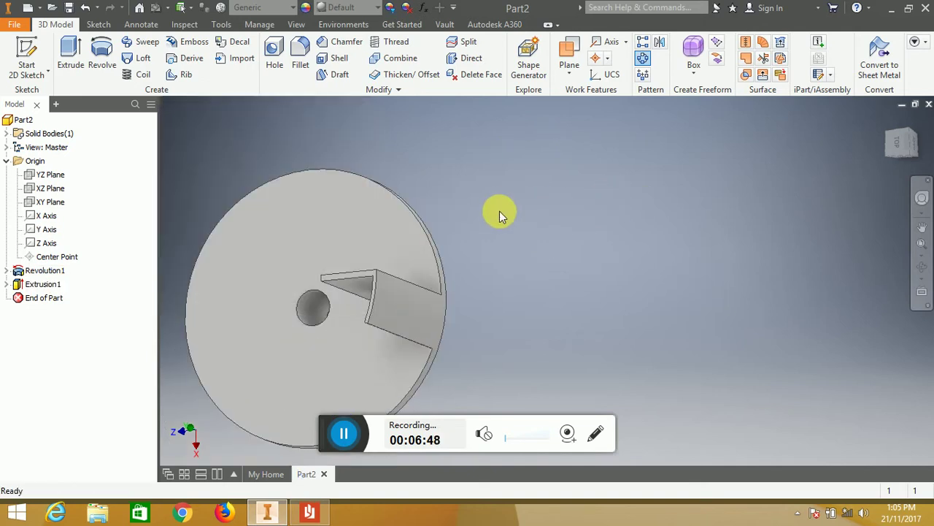
Step: Create a circular pattern of the extruded blade around the Y axis with 6 occurrences over 360 deg
drag(499, 211, 784, 215)
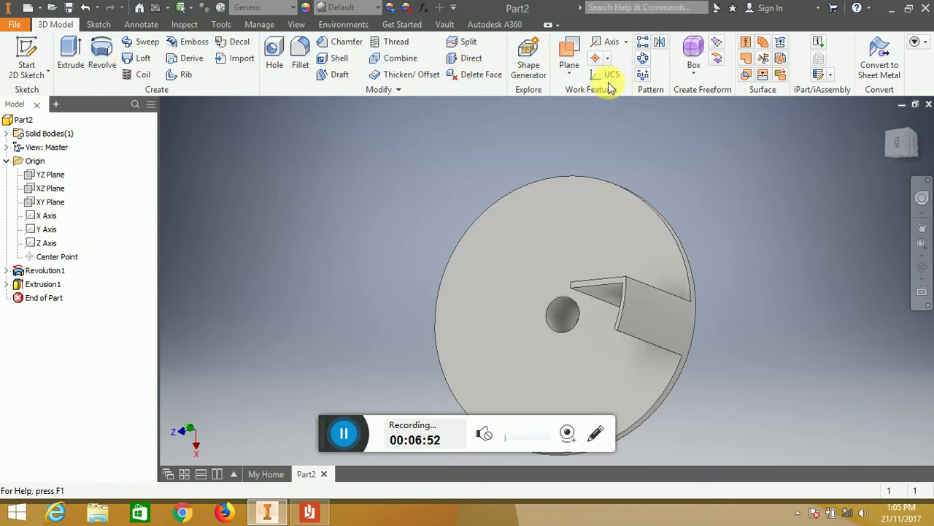
click(642, 60)
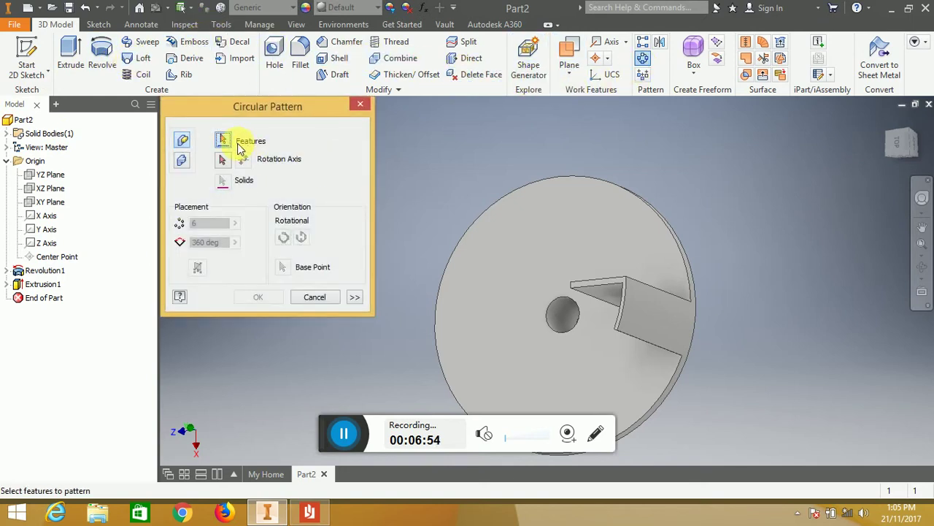
click(661, 306)
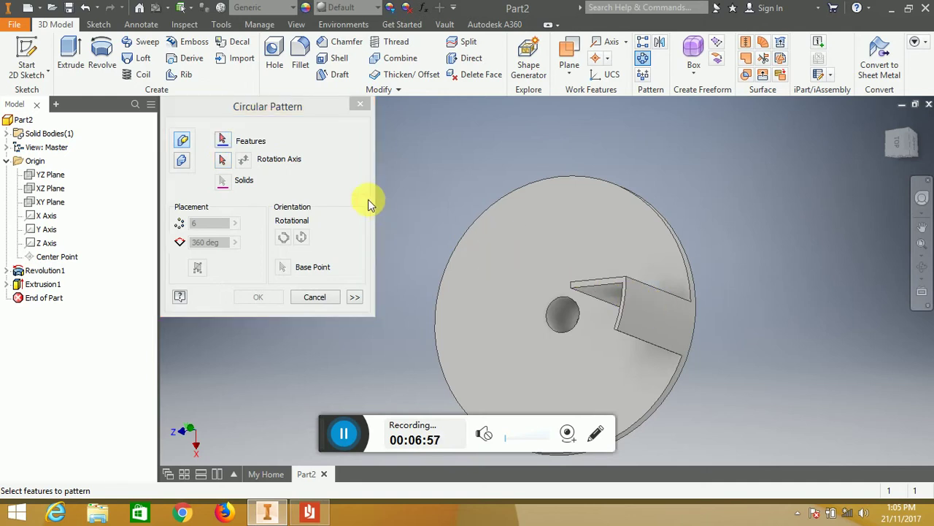
click(648, 301)
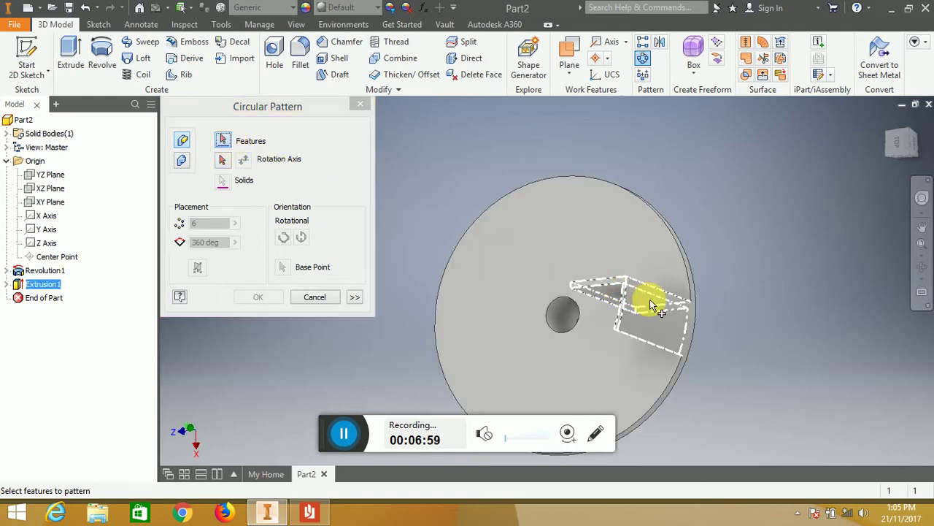
click(223, 160)
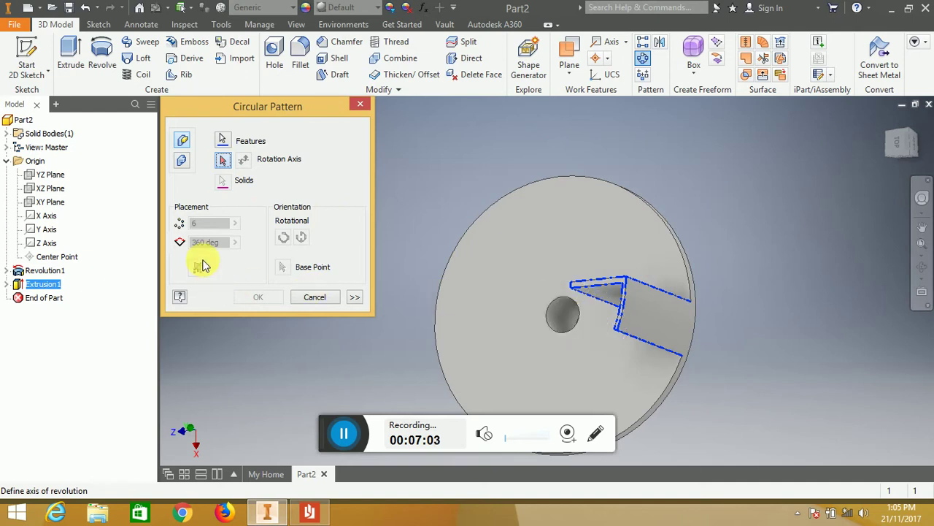
click(47, 230)
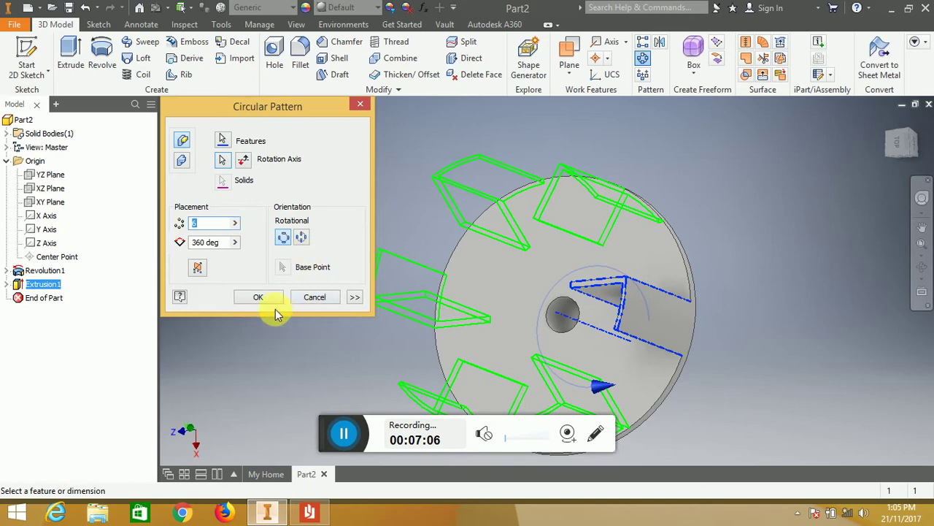
click(257, 300)
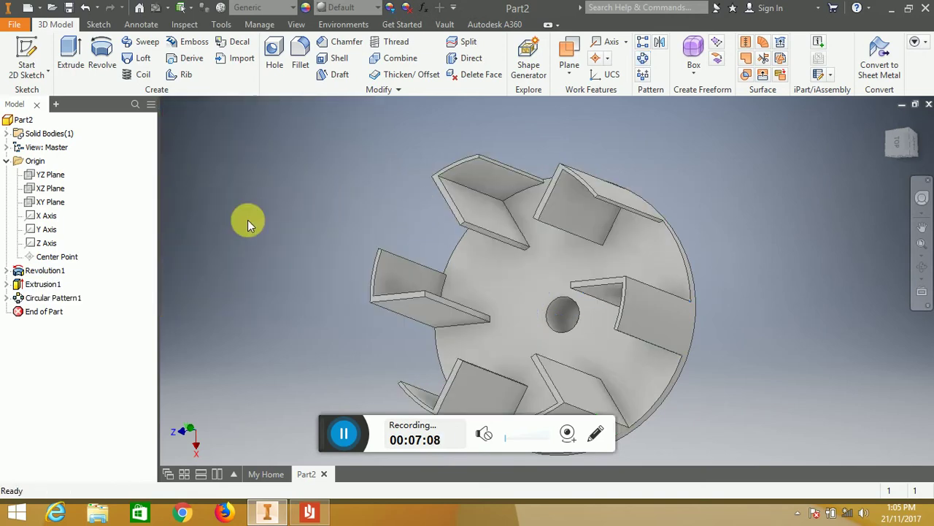
Step: Create an offset work plane at 0.000 in from the top face of one patterned blade
drag(268, 210, 340, 257)
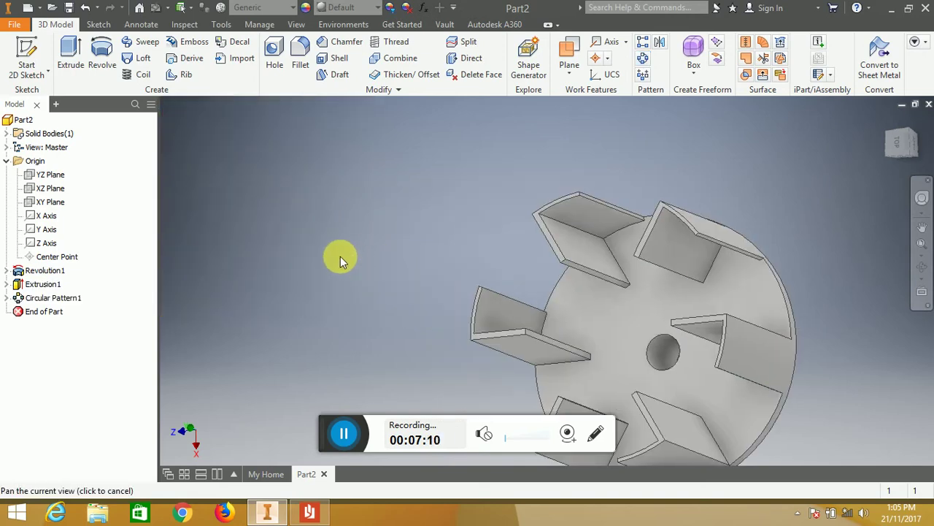
drag(270, 247, 338, 276)
scroll(336, 288, down, 3)
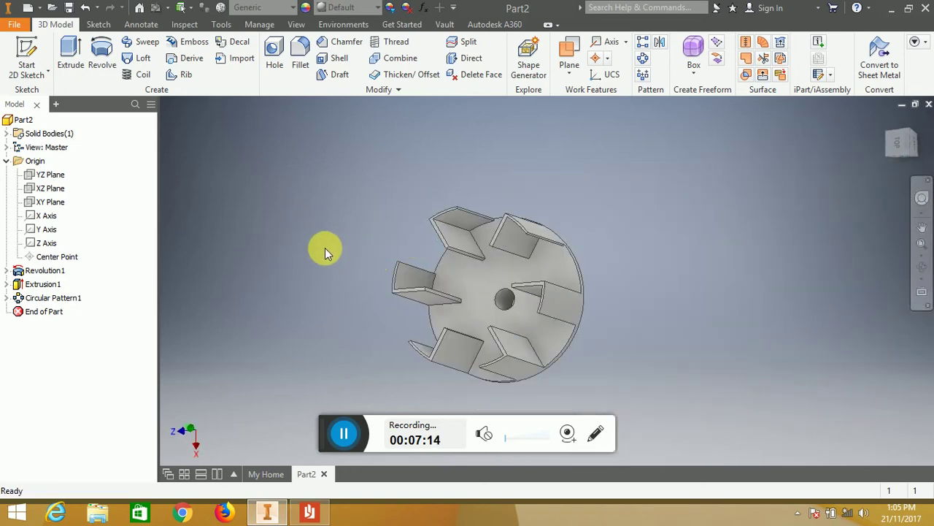
shift+middle_drag(319, 249, 354, 235)
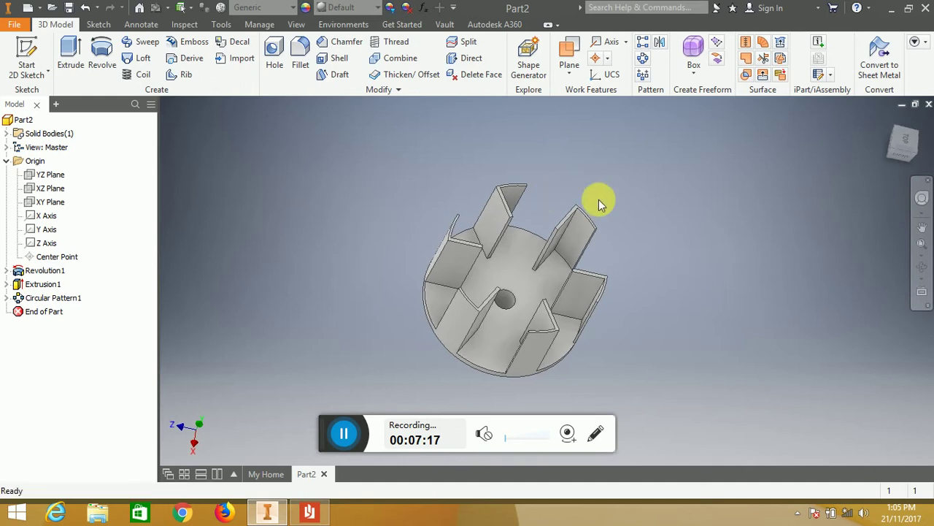
click(569, 49)
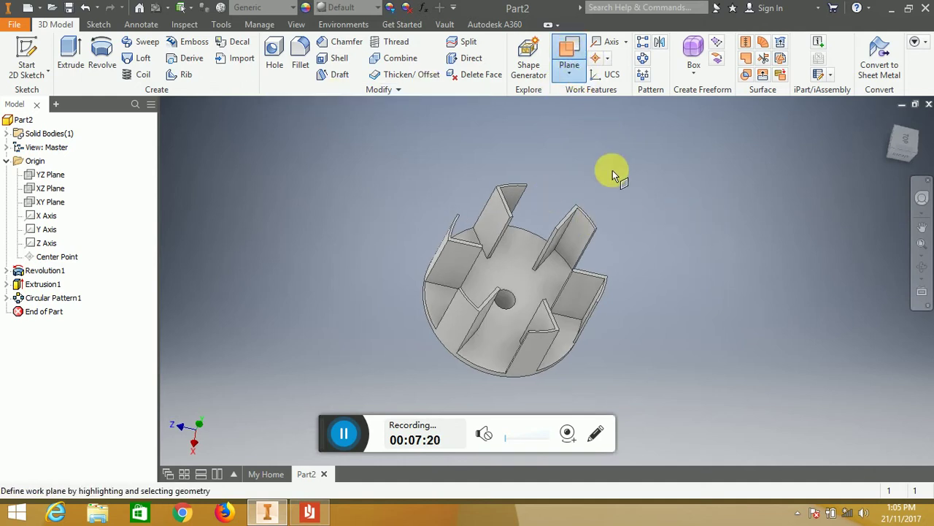
click(570, 72)
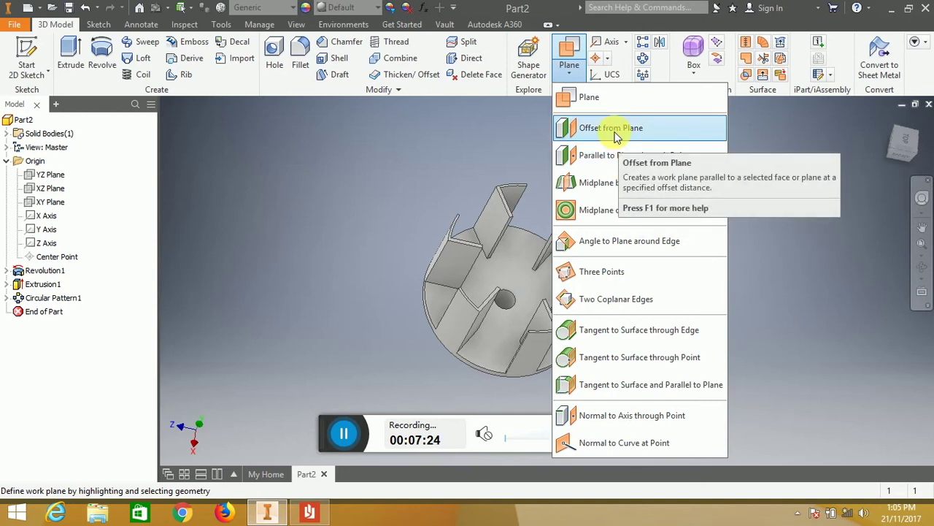
click(613, 132)
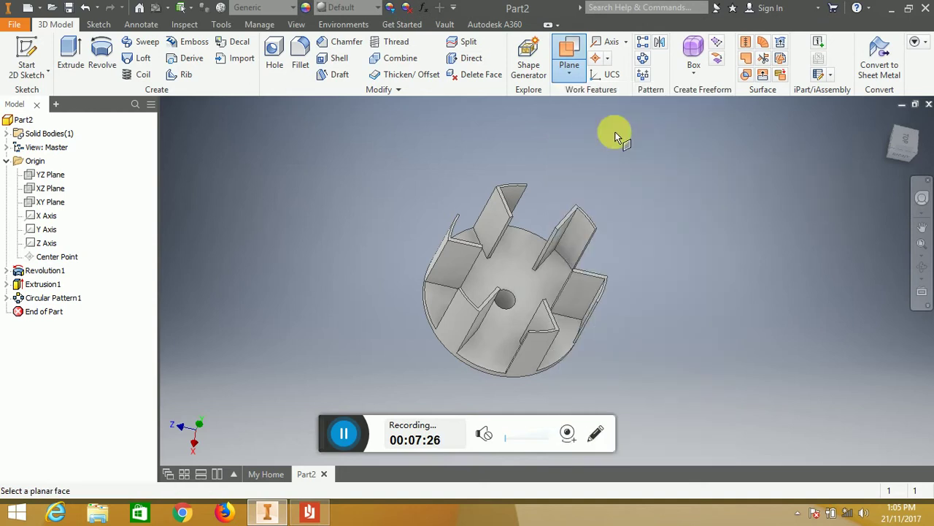
shift+middle_drag(569, 250, 466, 278)
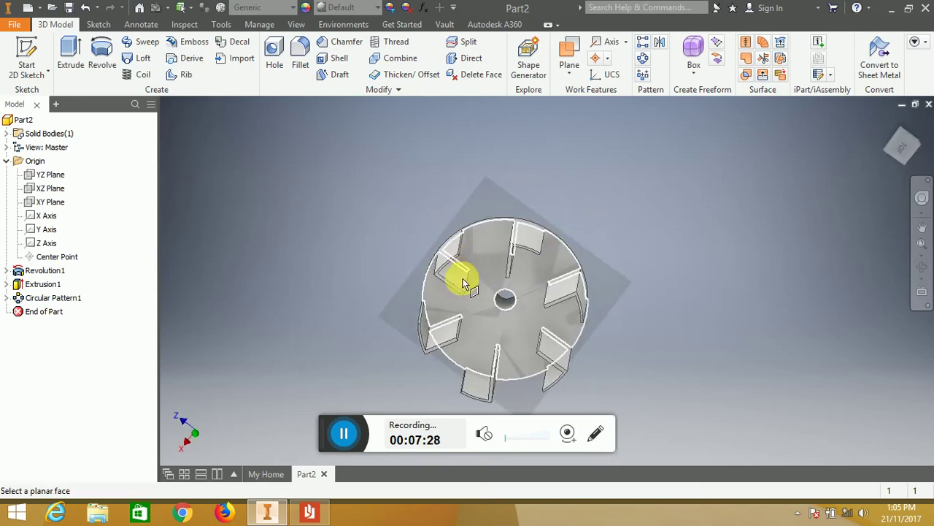
scroll(453, 289, up, 10)
click(450, 283)
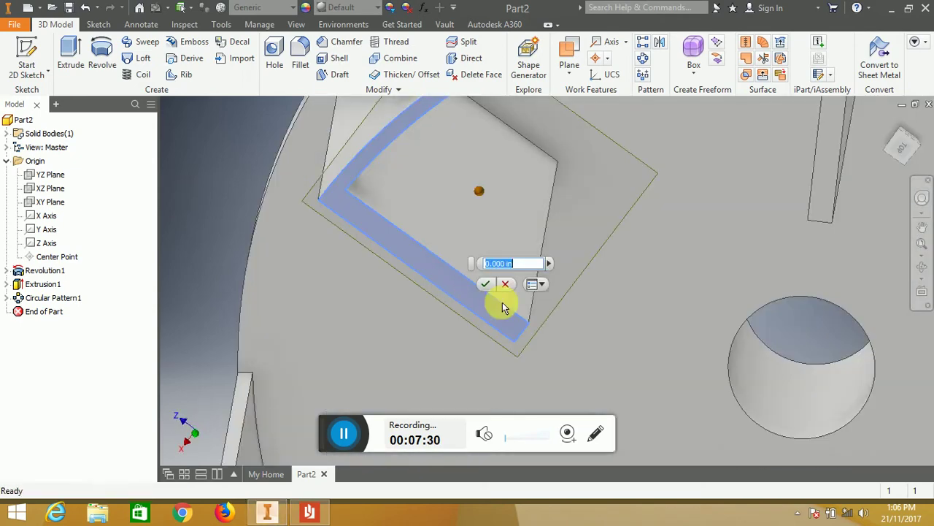
scroll(650, 339, down, 5)
shift+middle_drag(645, 356, 643, 335)
click(486, 284)
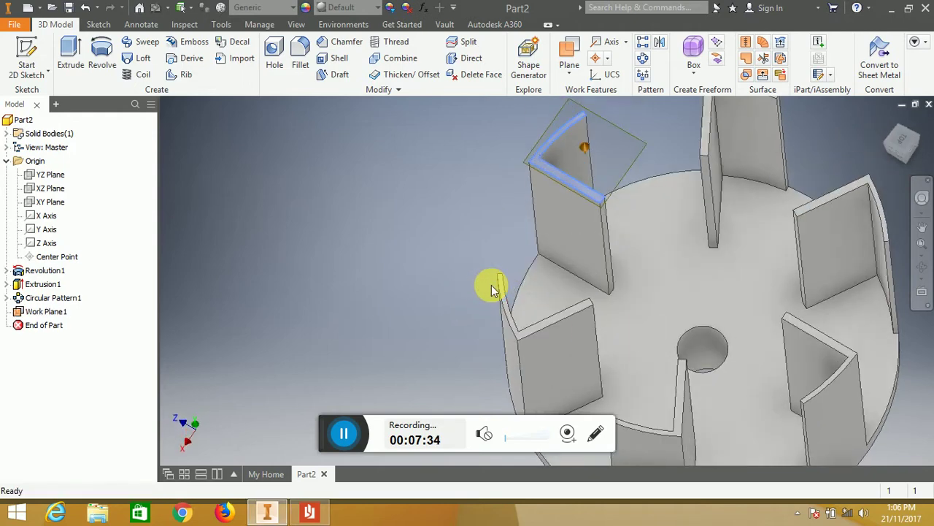
Step: Start a sketch on the work plane at the blade top and draw a circle from the disc's centre to its outer edge
click(656, 138)
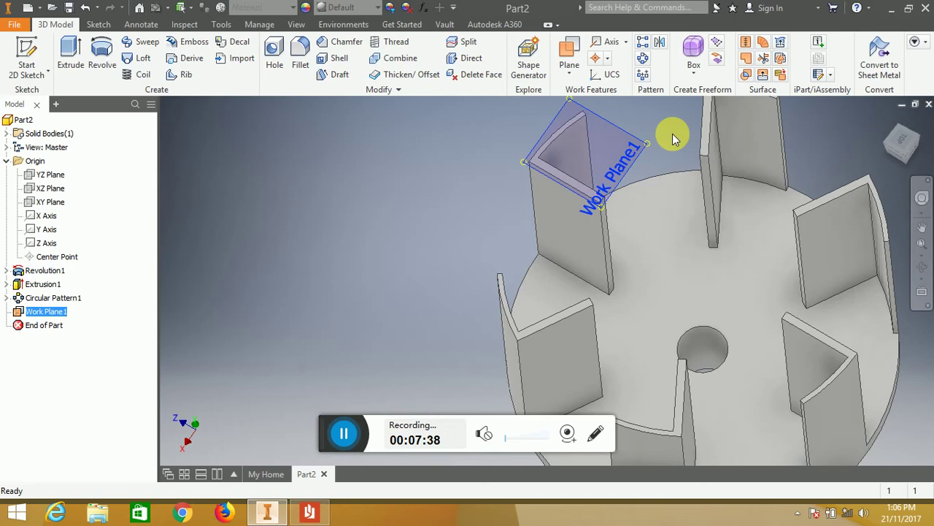
key(s)
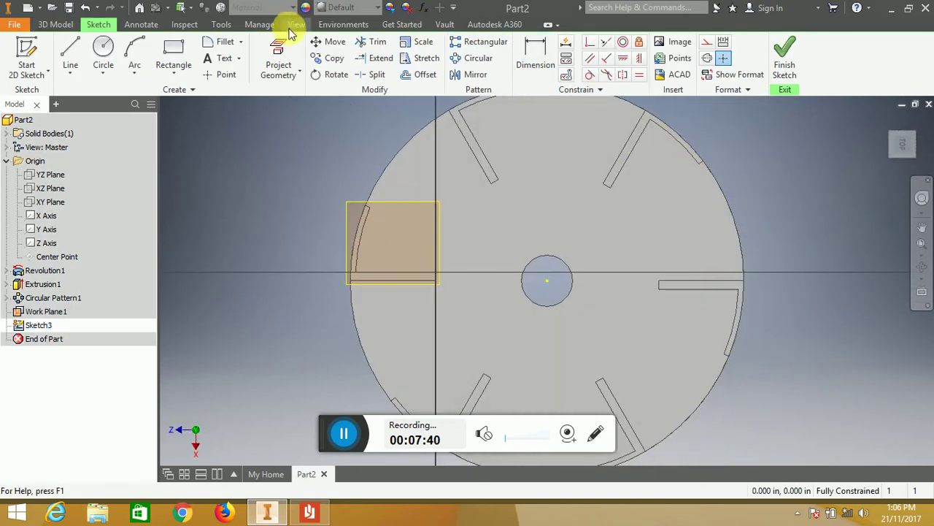
click(106, 54)
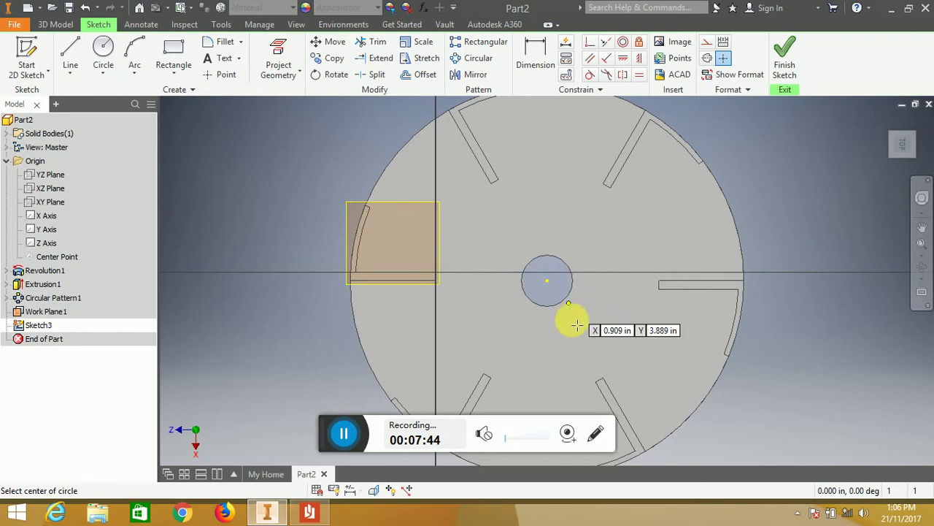
click(549, 284)
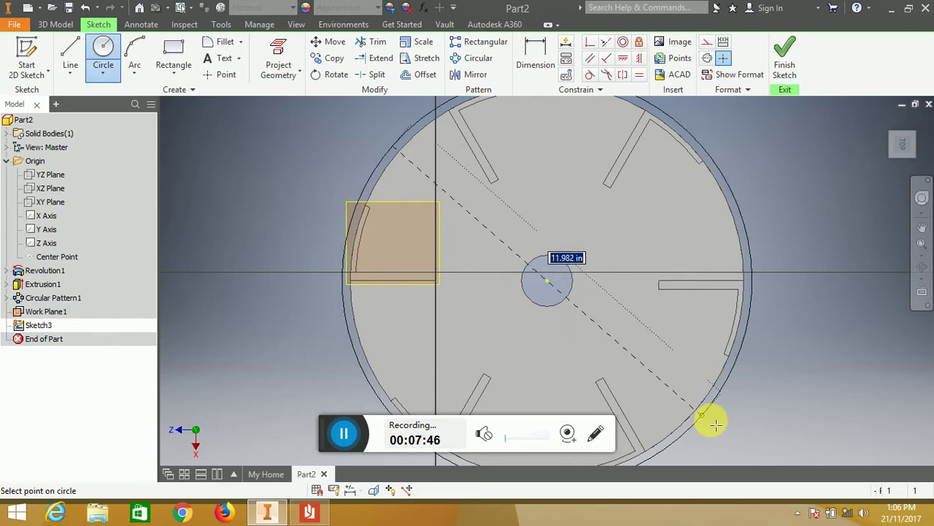
click(714, 388)
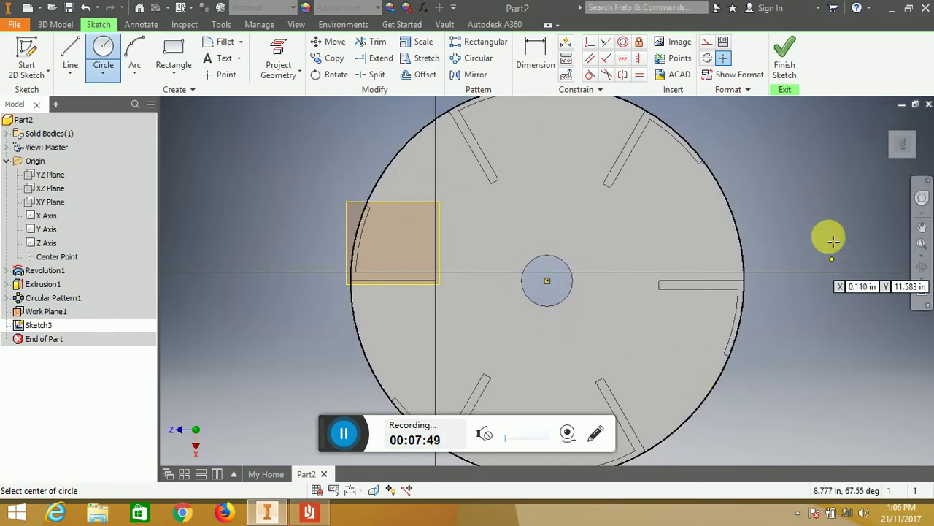
key(Escape)
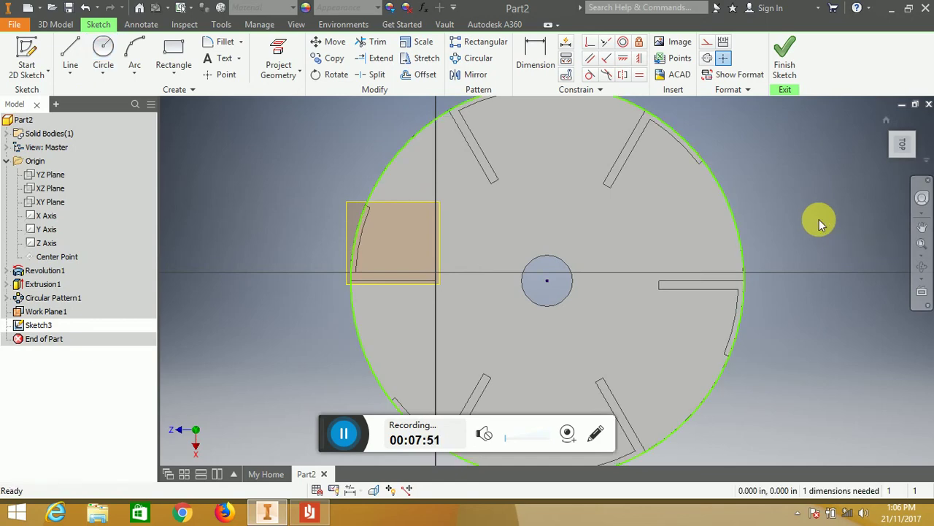
Step: Check the ring's diameters in the Blower.pdf drawing and sketch a concentric 8 in diameter circle at the disc's centre
click(310, 513)
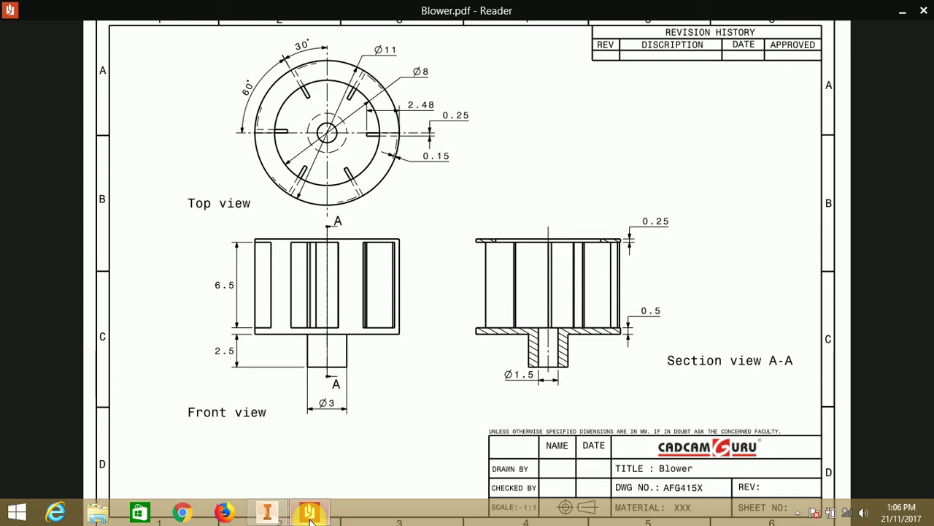
click(310, 513)
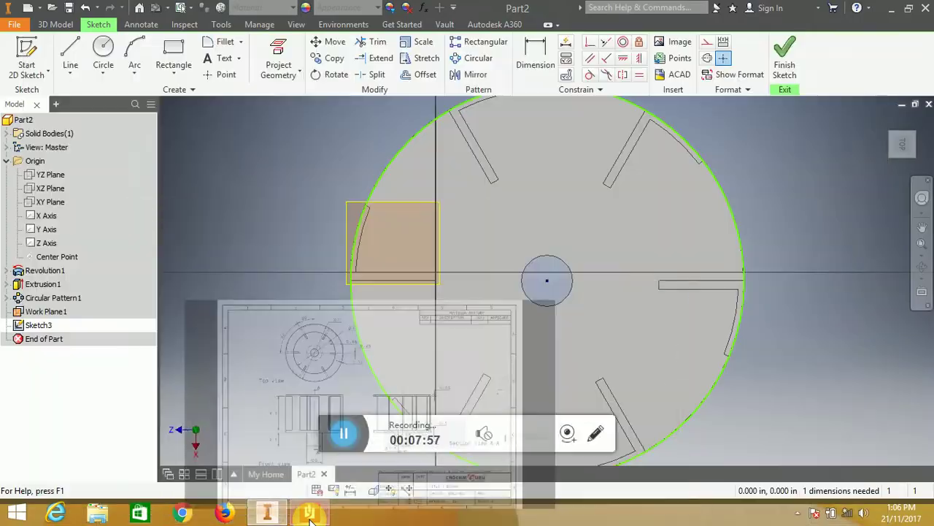
click(309, 513)
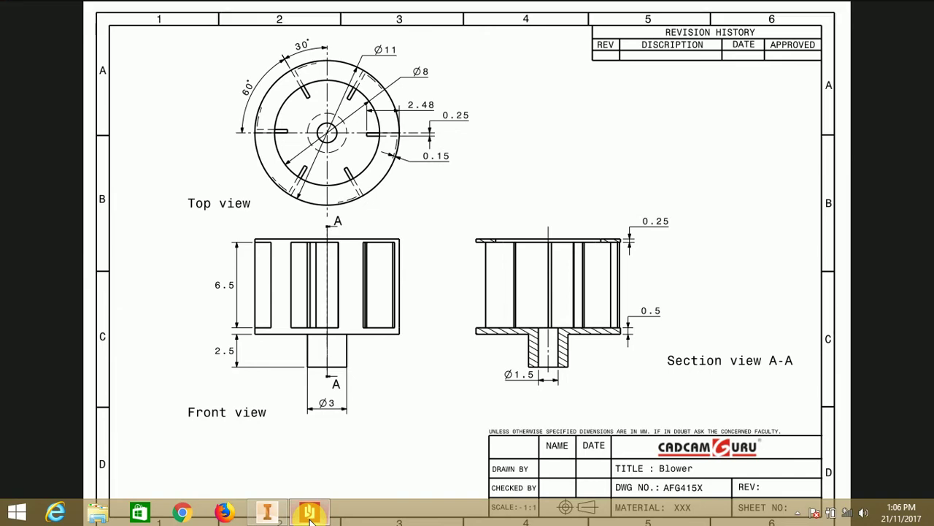
click(310, 513)
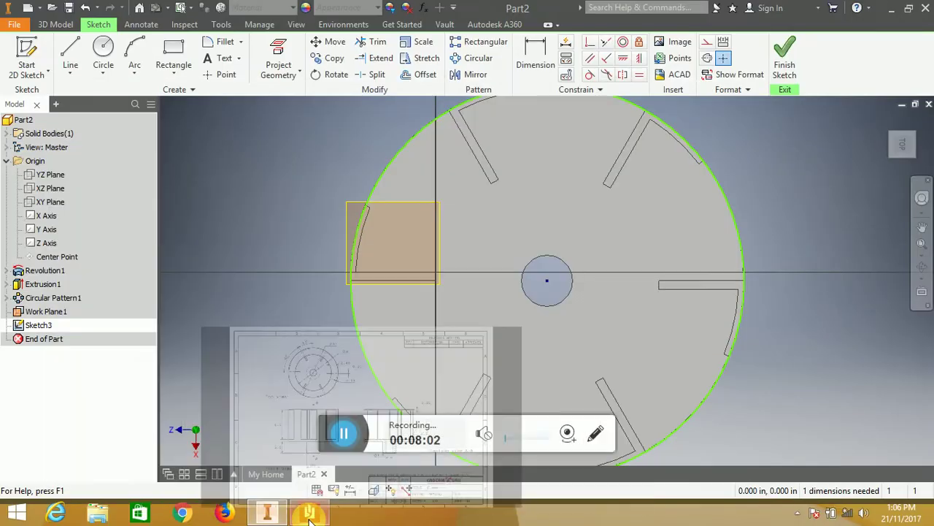
click(102, 46)
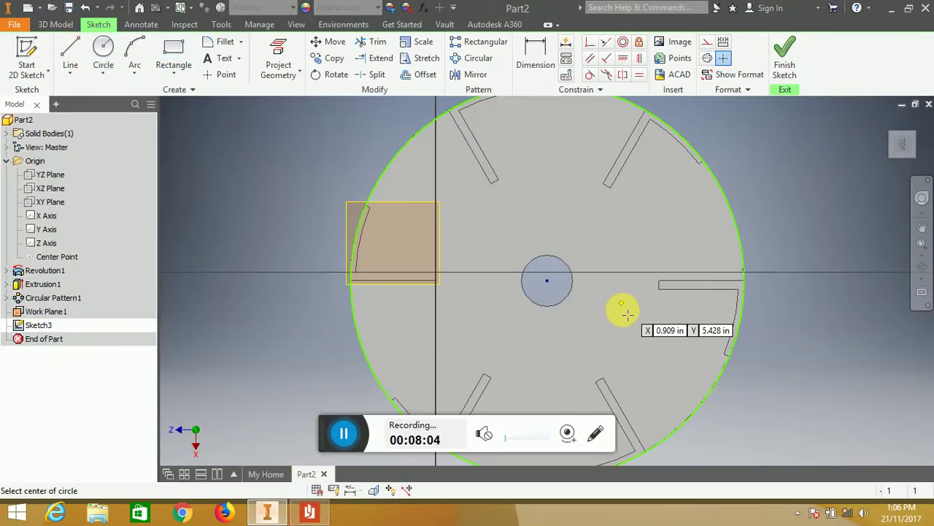
click(549, 282)
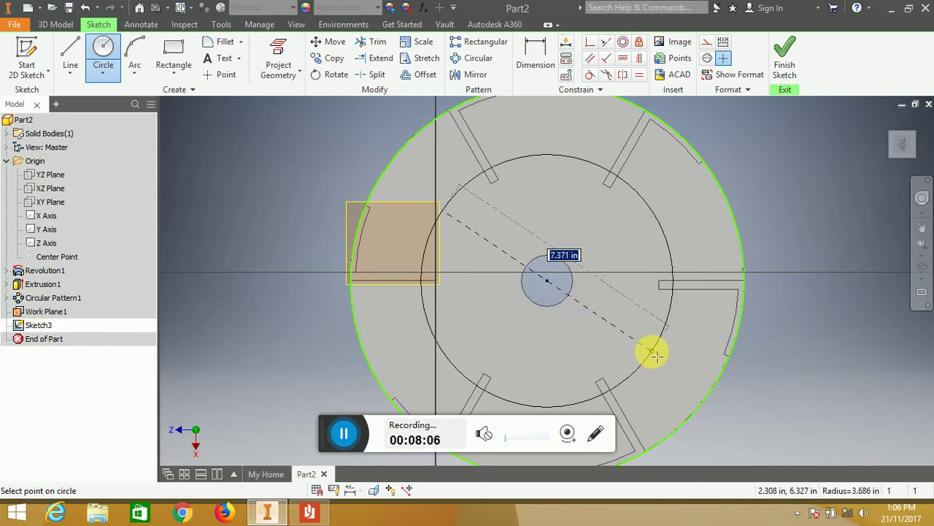
text(8)
key(Return)
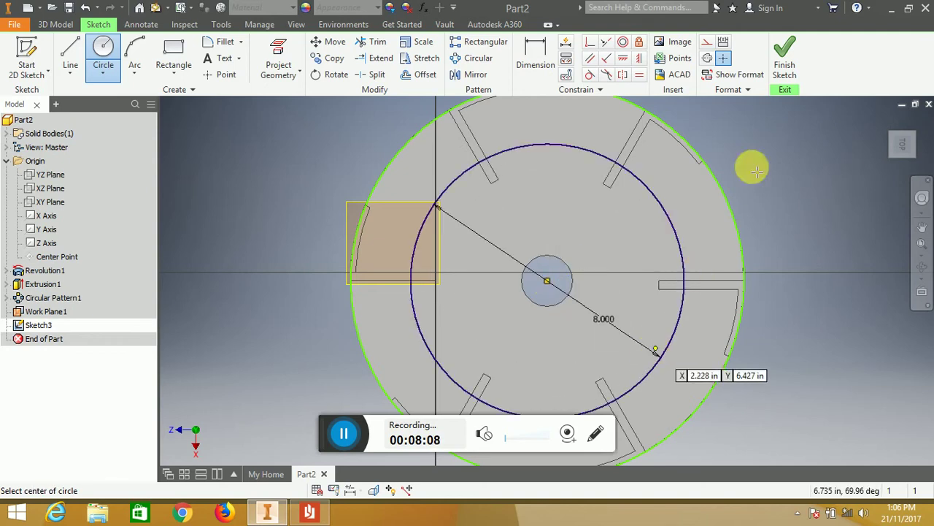
Step: Dimension the outer circle's diameter, set it to 11 in per the Blower.pdf drawing, and finish the sketch
click(535, 62)
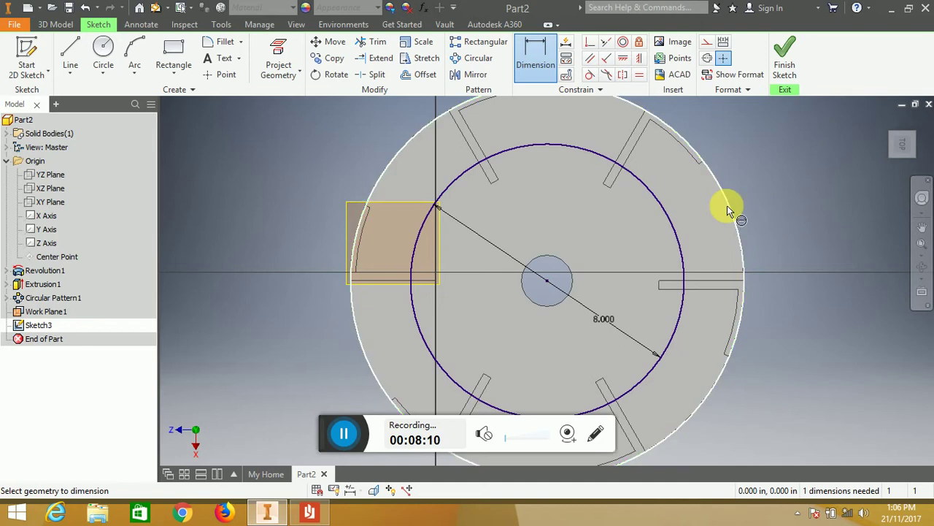
click(727, 205)
click(776, 188)
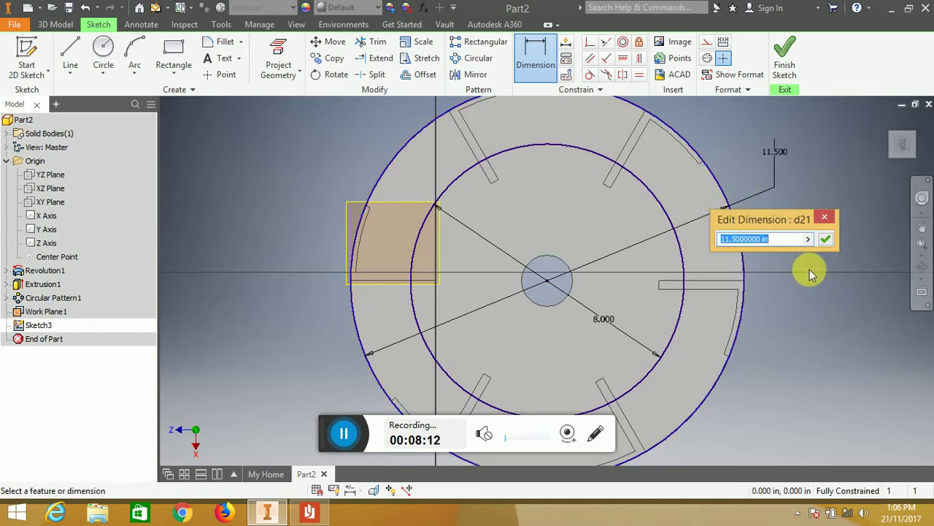
click(826, 239)
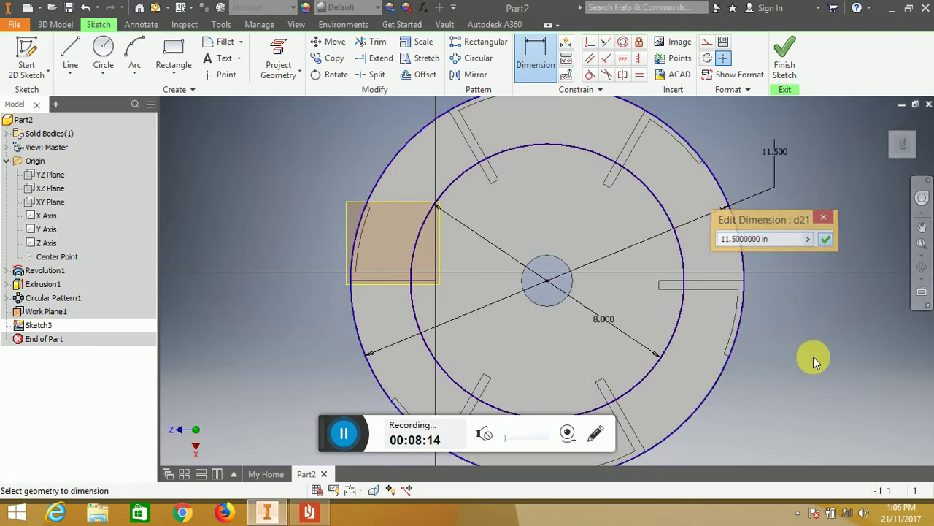
click(320, 513)
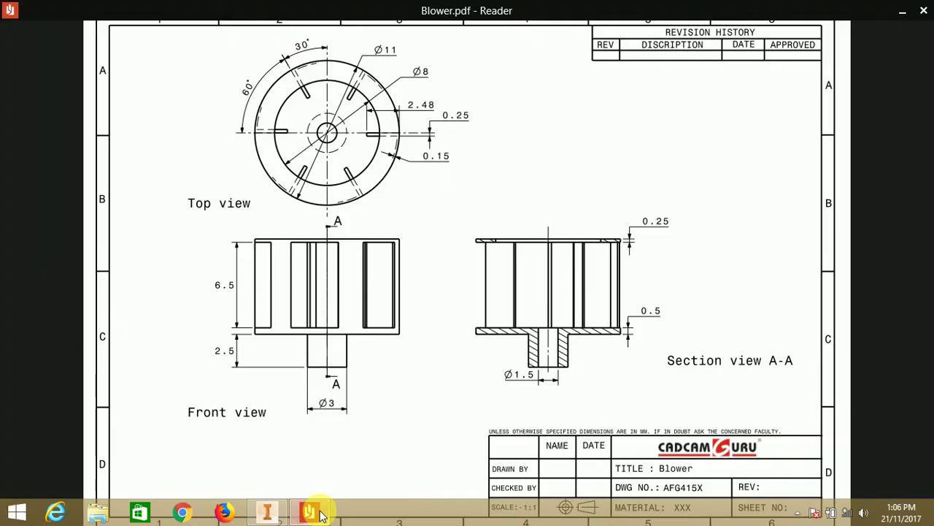
click(320, 513)
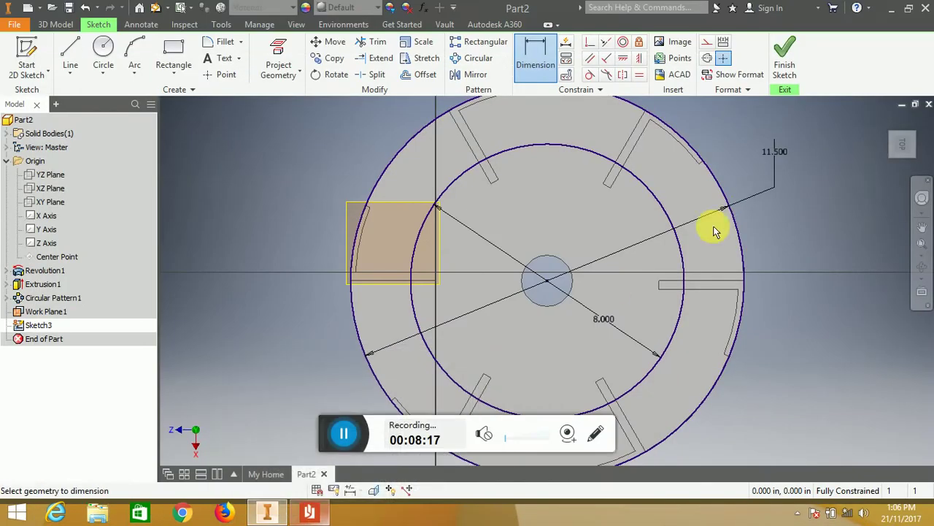
double_click(779, 152)
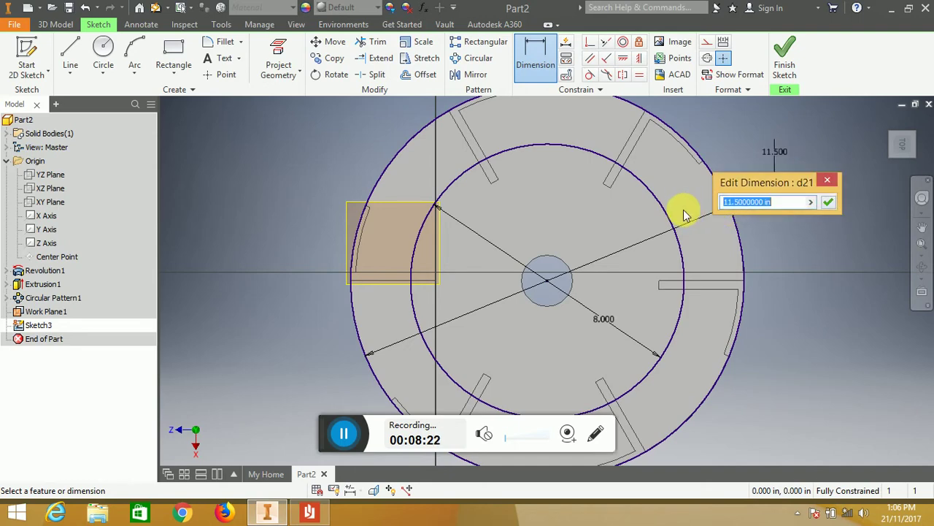
text(11)
key(Return)
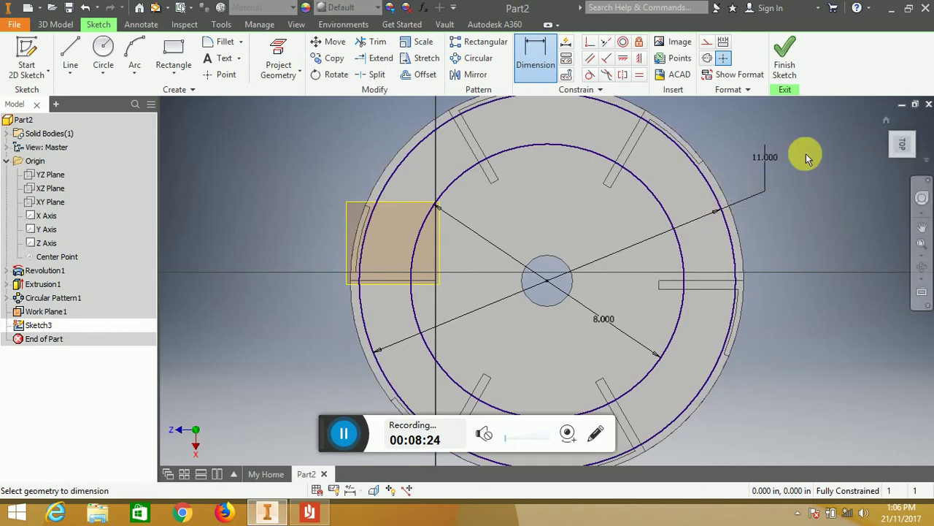
click(782, 64)
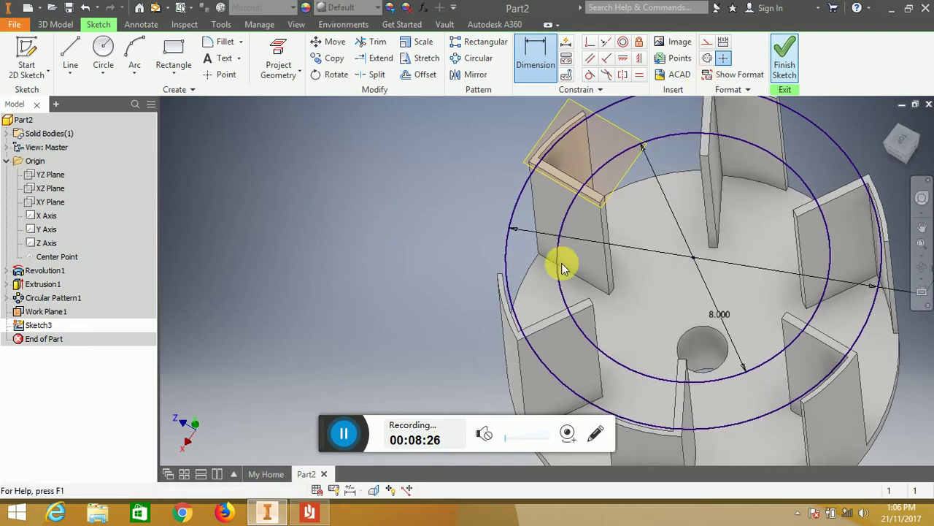
Step: Open the profile sketch of the base revolution for editing and orient it upright in the front view
click(6, 270)
click(50, 283)
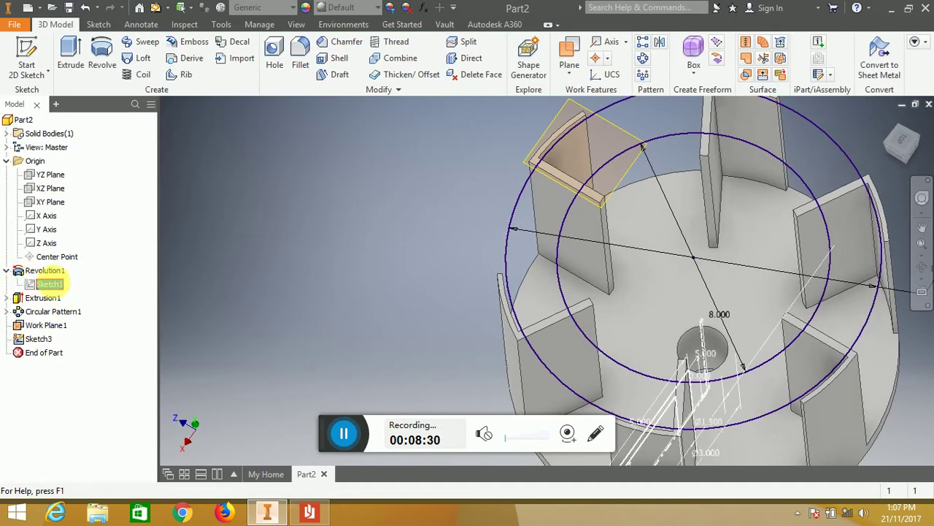
double_click(51, 284)
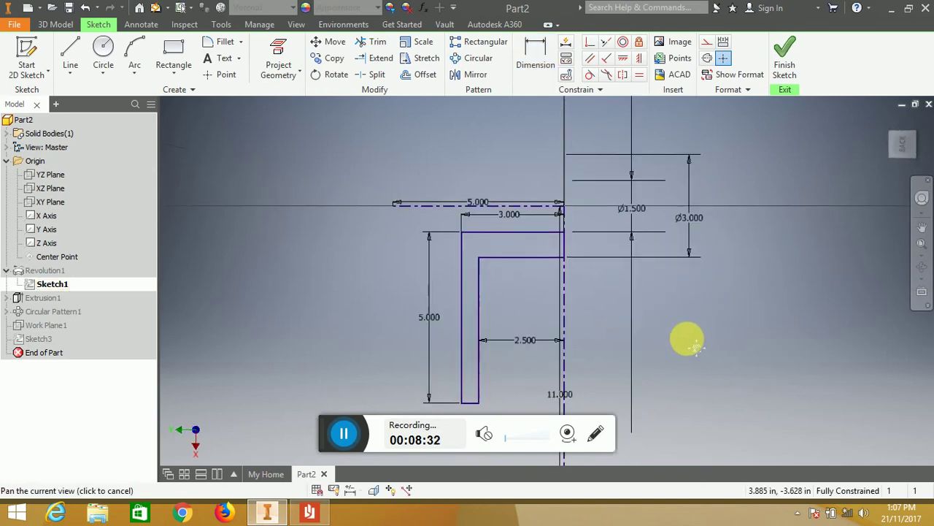
mouse_move(688, 337)
middle_down()
mouse_move(709, 250)
mouse_move(744, 284)
middle_up()
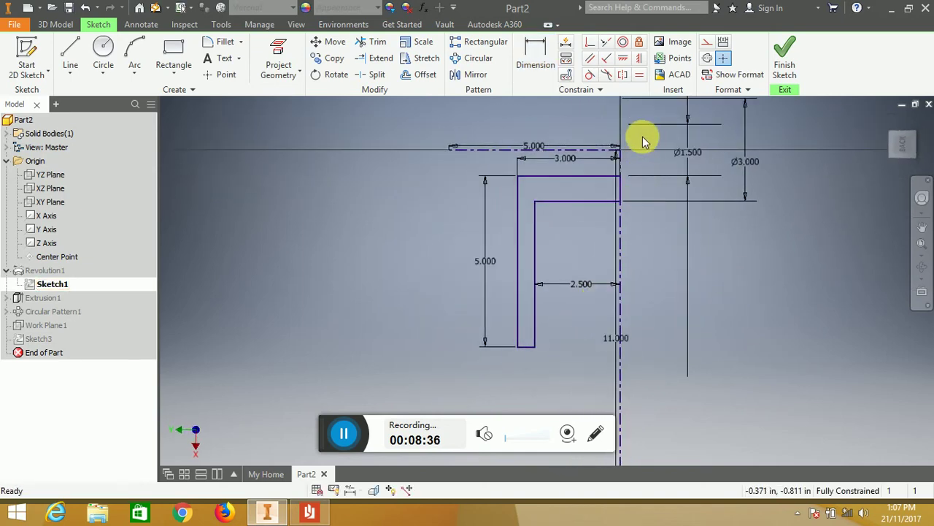
click(554, 165)
click(600, 163)
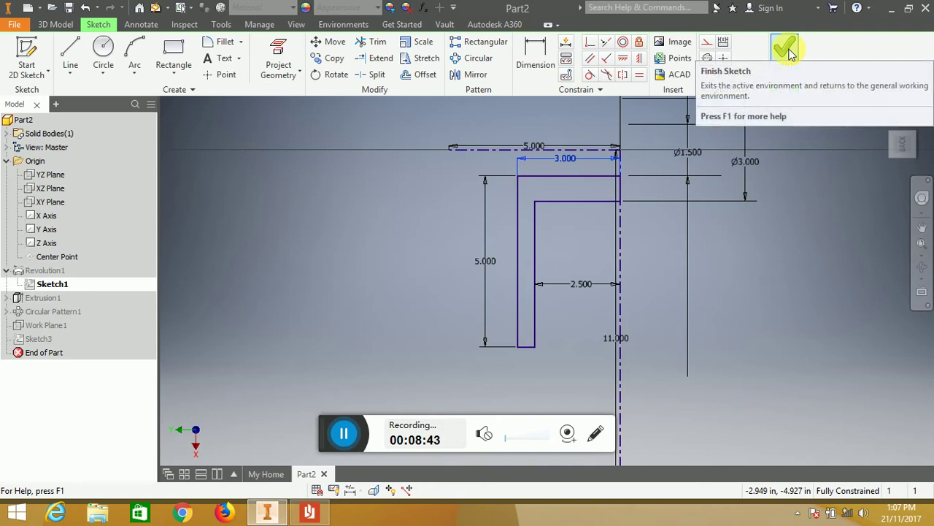
key(F2)
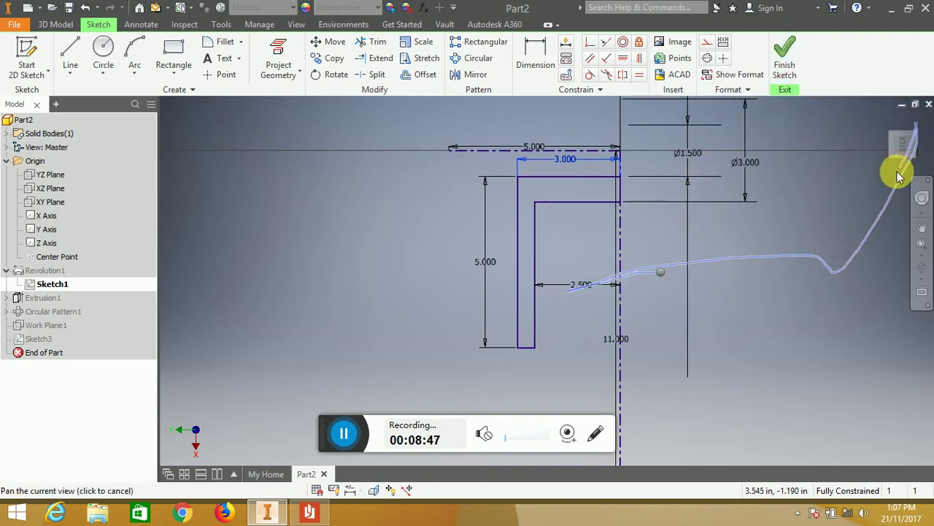
drag(900, 177, 889, 170)
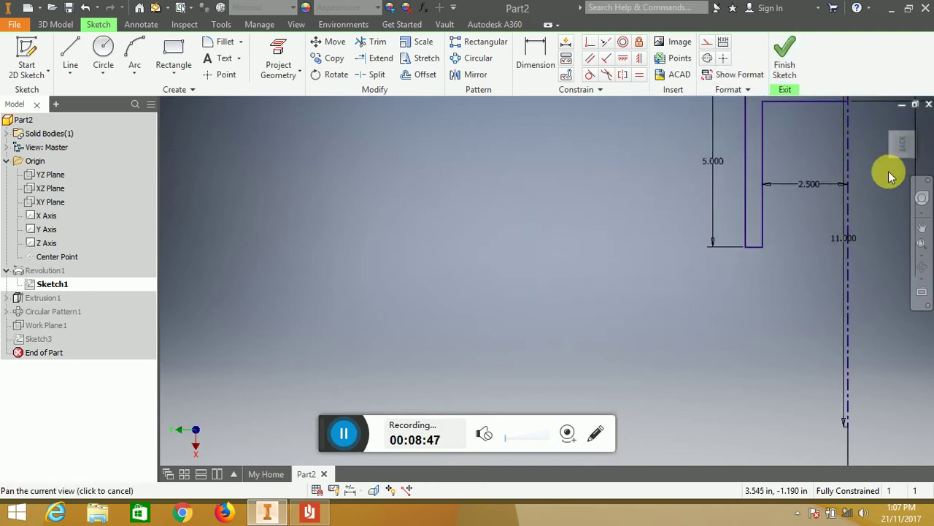
click(916, 122)
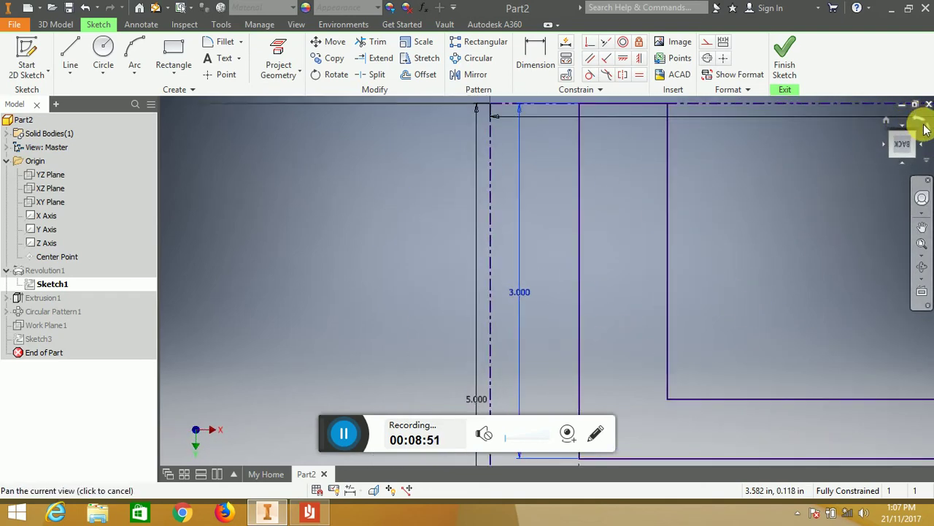
click(909, 169)
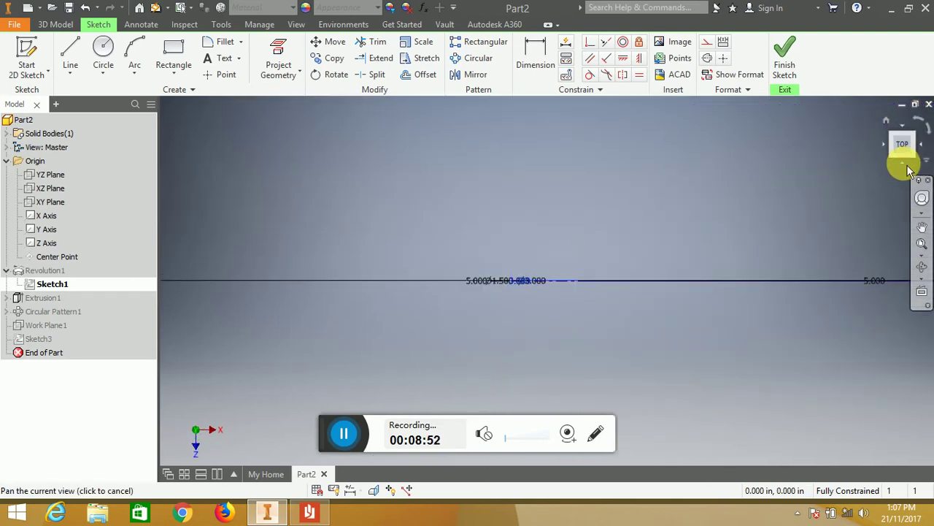
click(909, 169)
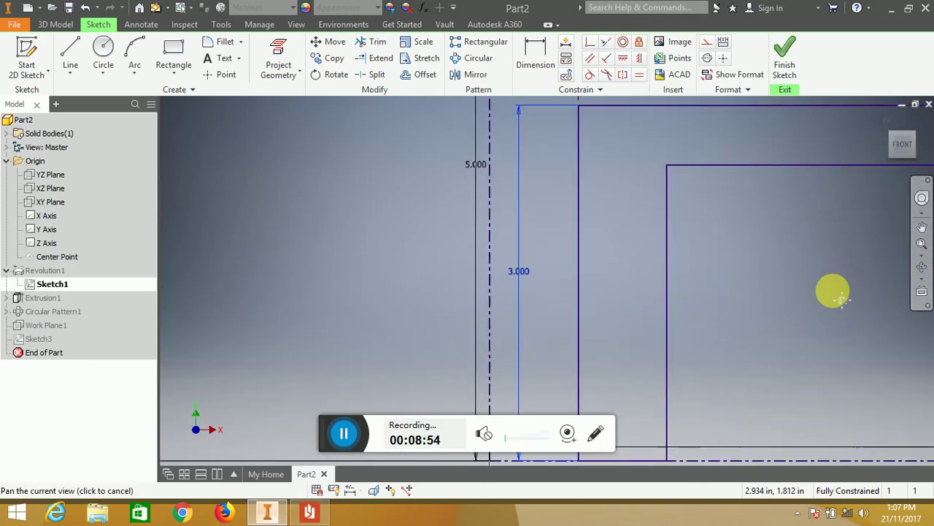
scroll(832, 295, down, 3)
middle_drag(837, 316, 659, 294)
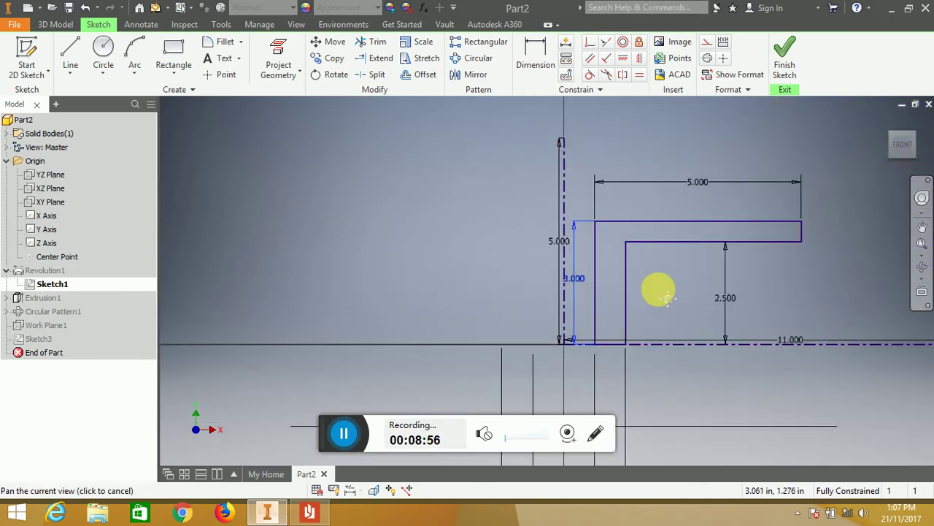
scroll(657, 294, up, 2)
key(Escape)
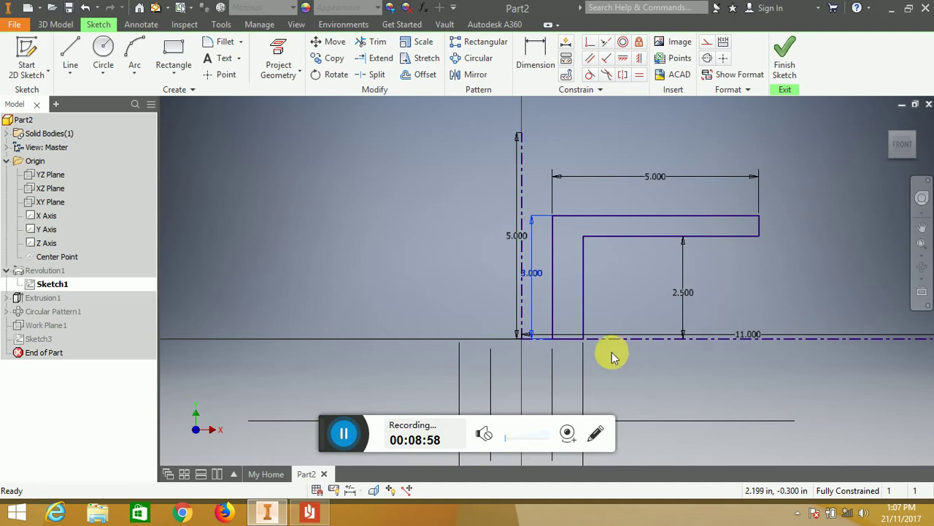
mouse_move(742, 370)
middle_down()
mouse_move(621, 359)
mouse_move(647, 389)
middle_up()
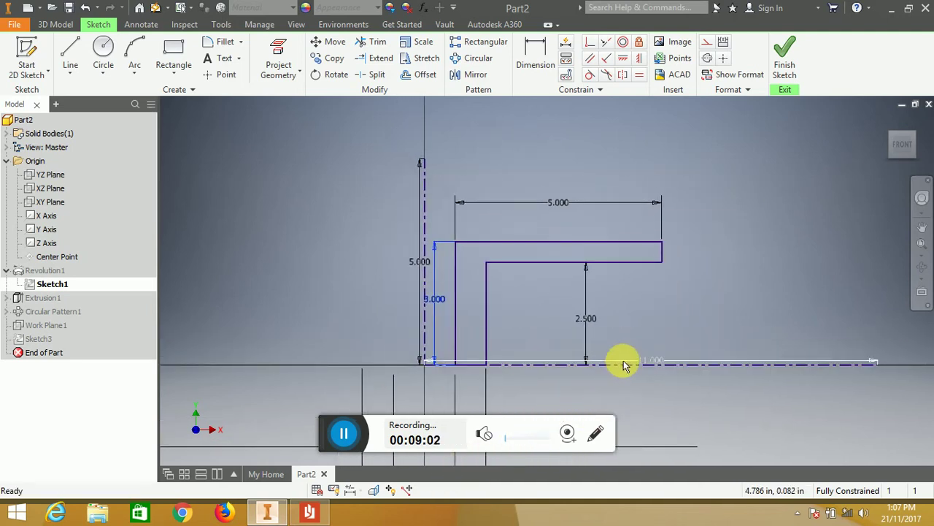
middle_drag(559, 343, 549, 334)
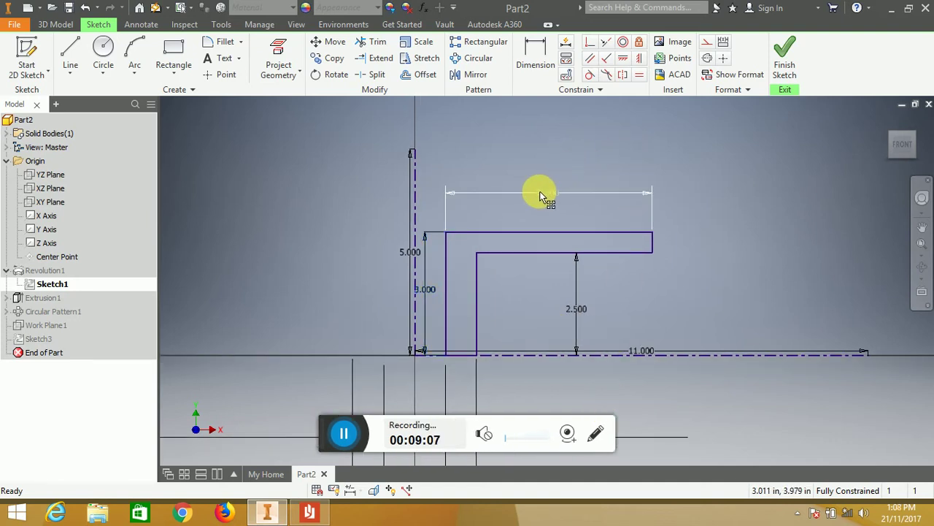
Step: Replace the flange's 5 in length dimension with an 11 in diameter dimension about the vertical centreline, then finish the sketch and accept the update
key(Delete)
click(533, 43)
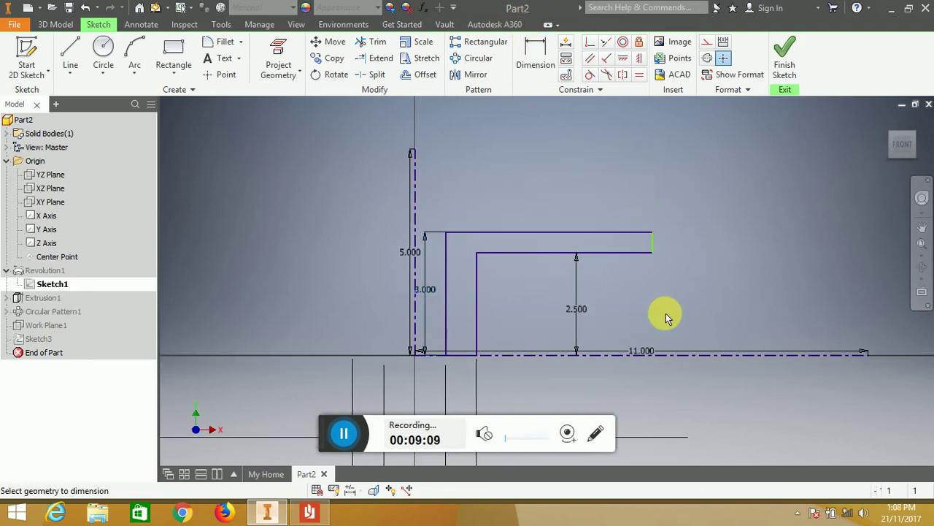
click(653, 240)
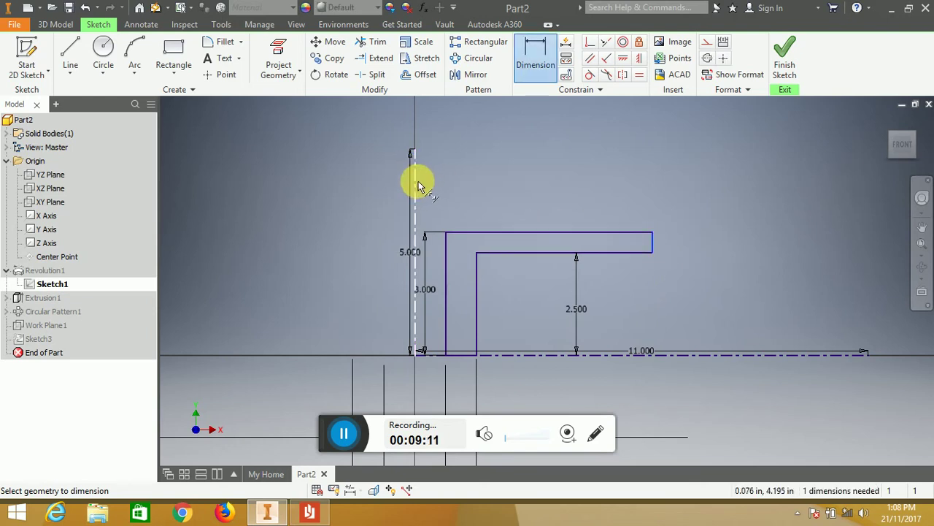
click(416, 182)
click(441, 140)
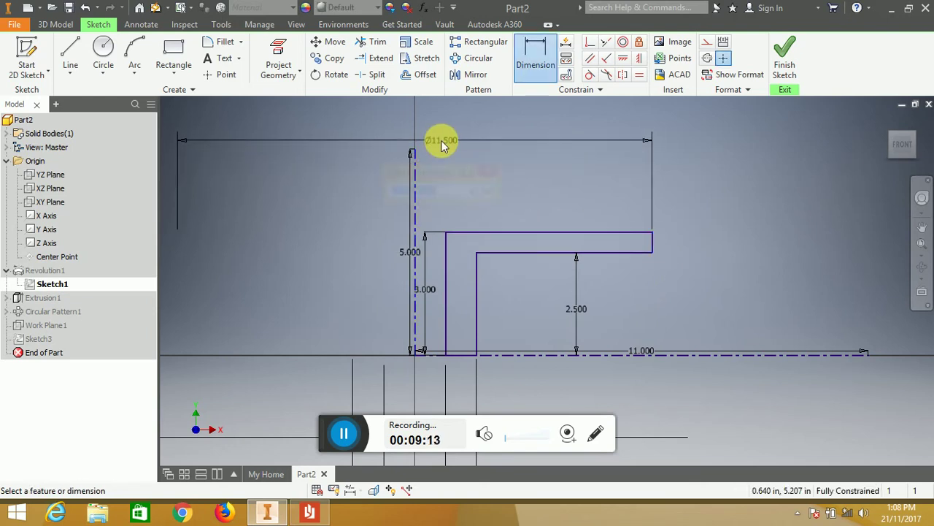
text(11)
key(Return)
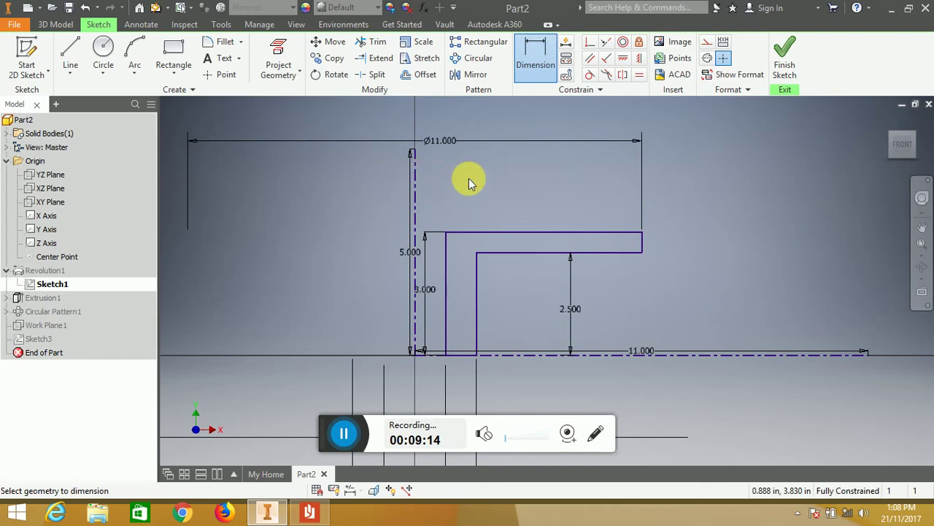
click(801, 66)
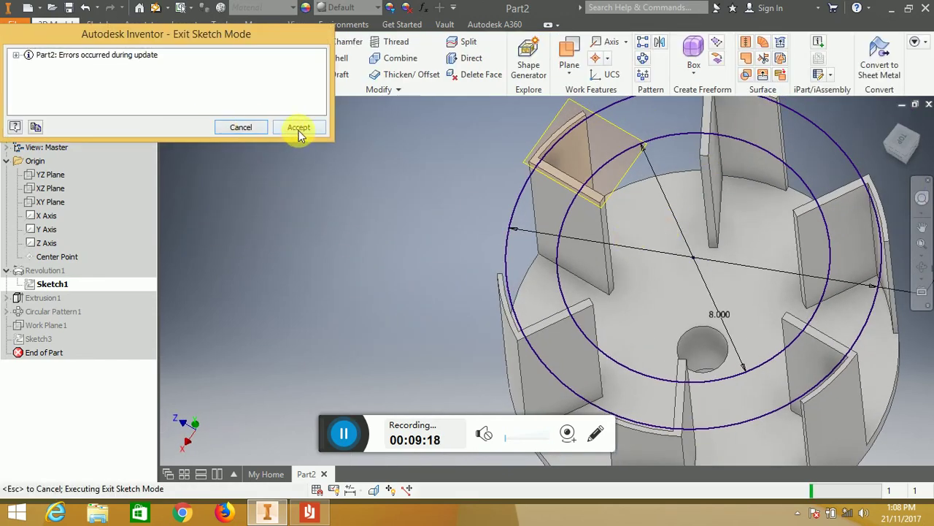
click(299, 129)
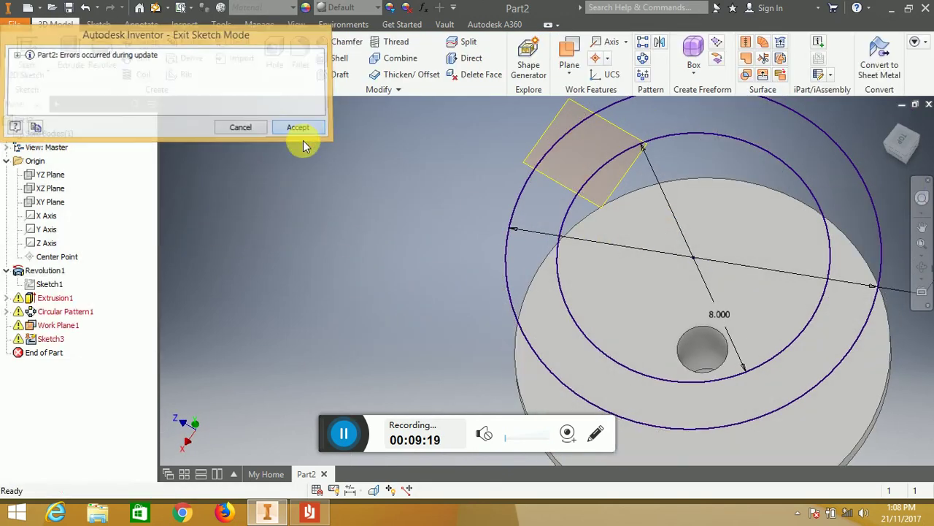
Step: Open the blade extrusion's sketch and make the blade's upper line endpoint coincident with the disc's outer edge
click(54, 299)
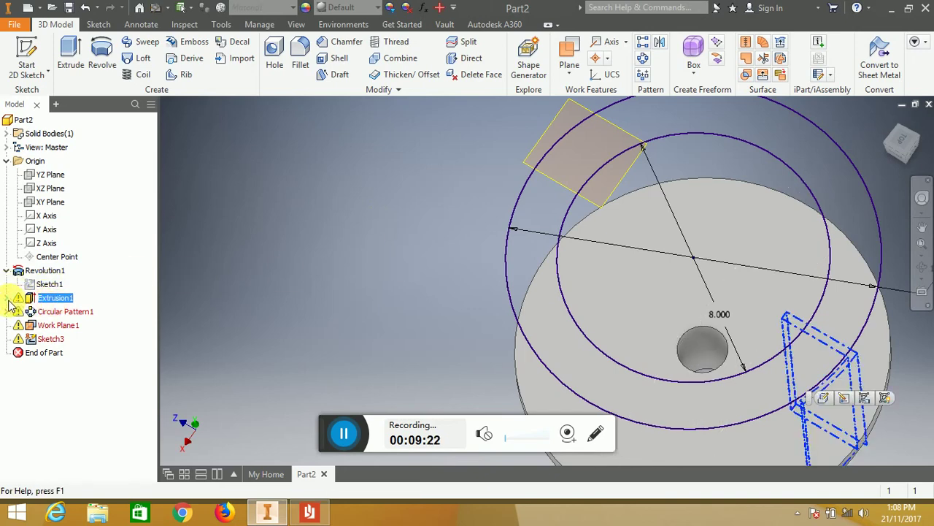
click(7, 298)
double_click(52, 311)
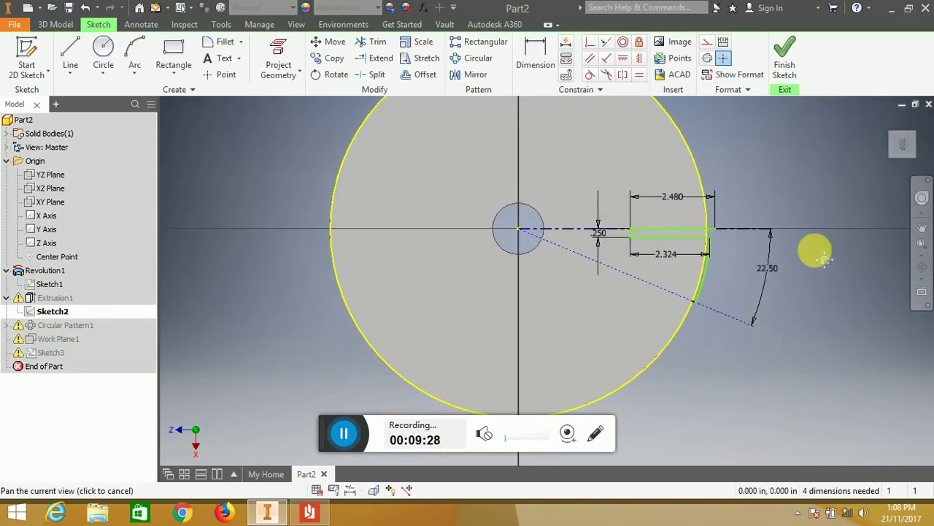
scroll(779, 221, up, 5)
middle_drag(648, 222, 669, 287)
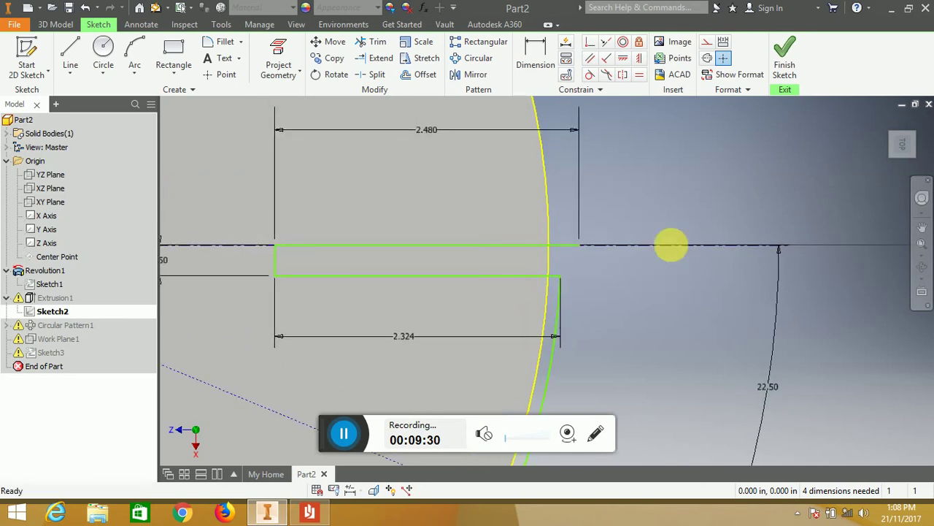
click(579, 243)
click(547, 221)
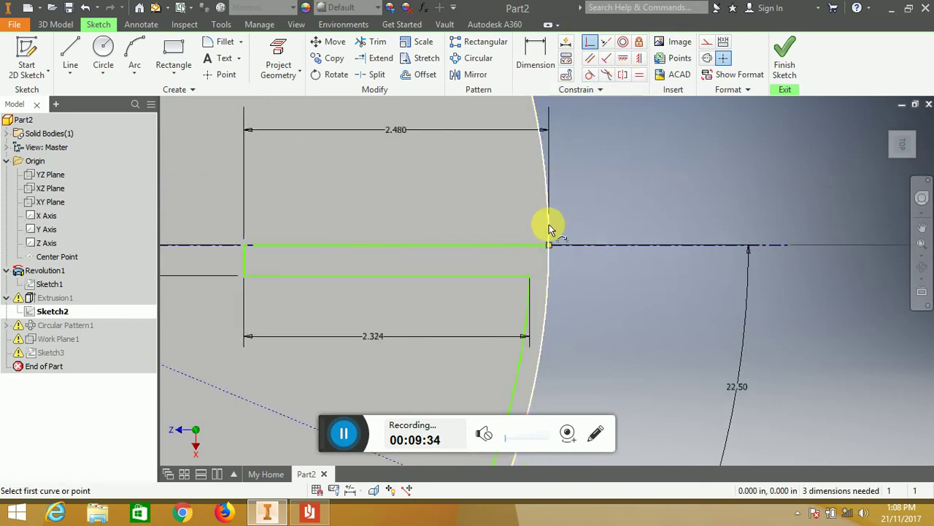
Step: Check the short closing line between the blade's inner arc and the disc's edge, and finish the sketch to rebuild the blades
middle_drag(577, 365, 659, 188)
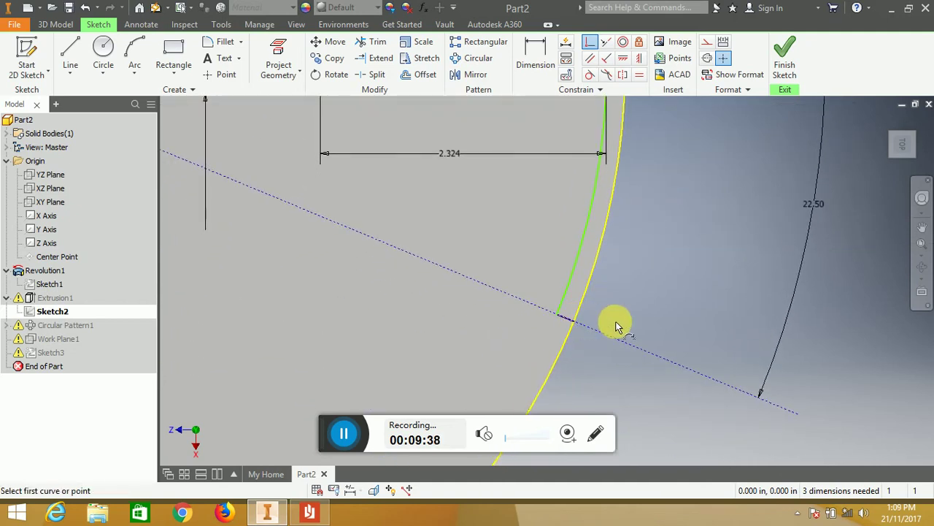
key(Escape)
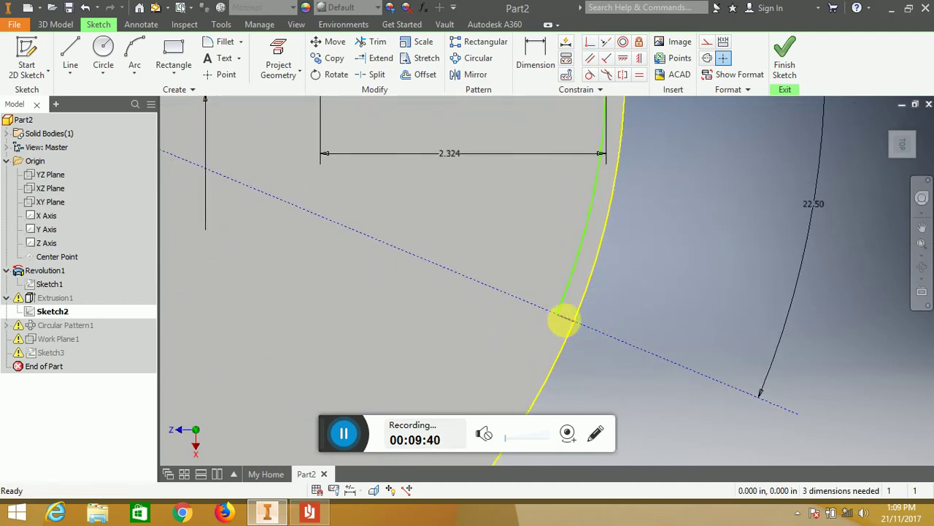
mouse_move(567, 324)
mouse_down()
mouse_move(527, 313)
mouse_move(555, 314)
mouse_up()
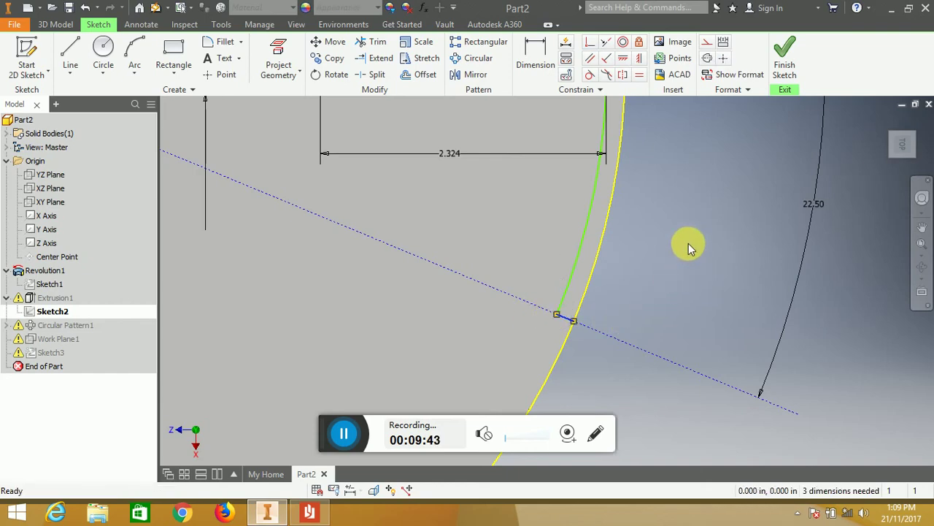
click(792, 66)
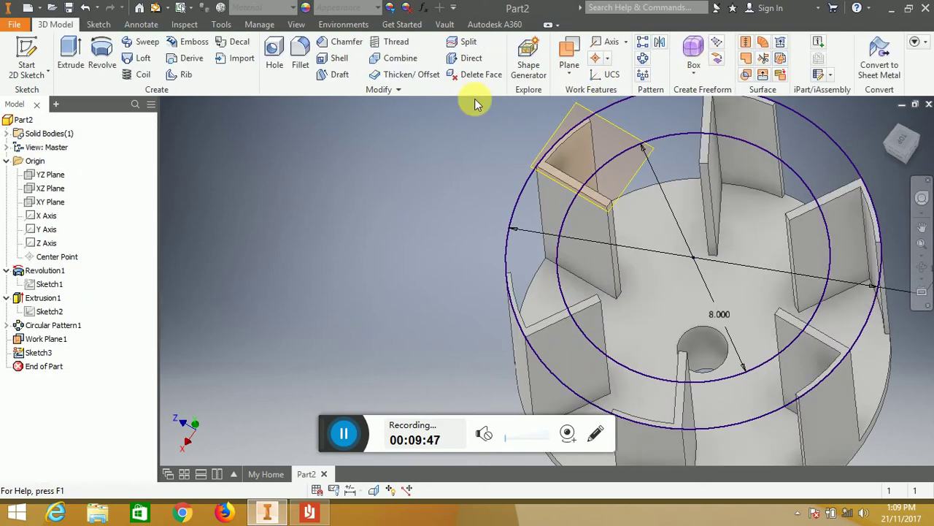
Step: Extrude the ring between the 8 in and 11 in circles by 0.5 in on top of the blades
middle_drag(310, 286, 361, 242)
scroll(361, 242, down, 2)
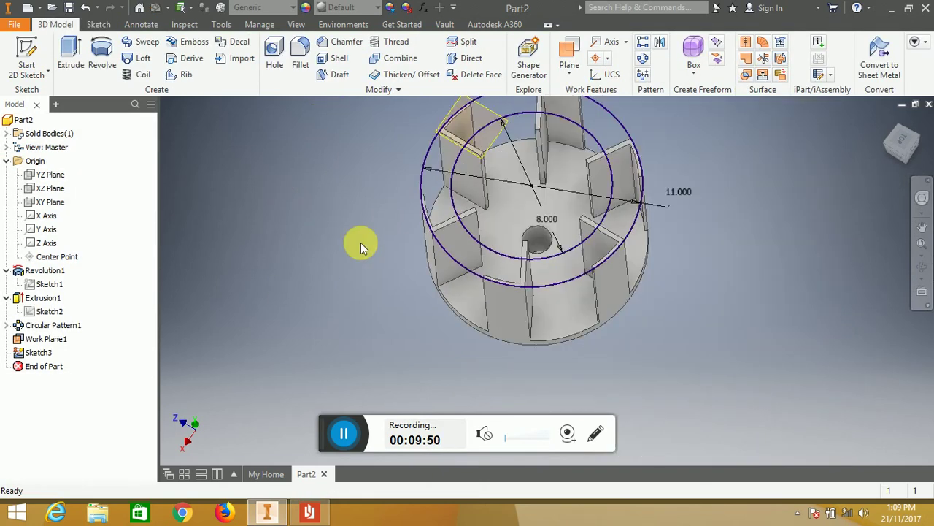
click(46, 354)
click(73, 55)
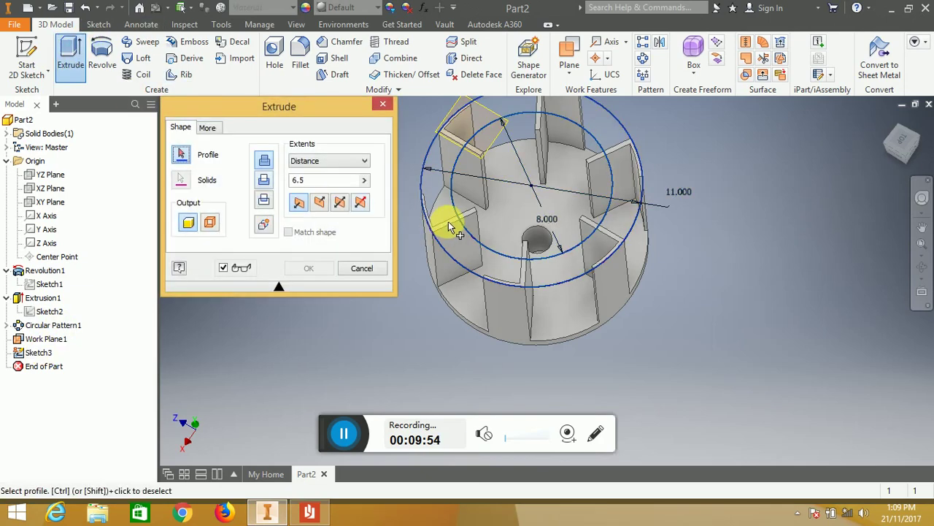
click(438, 203)
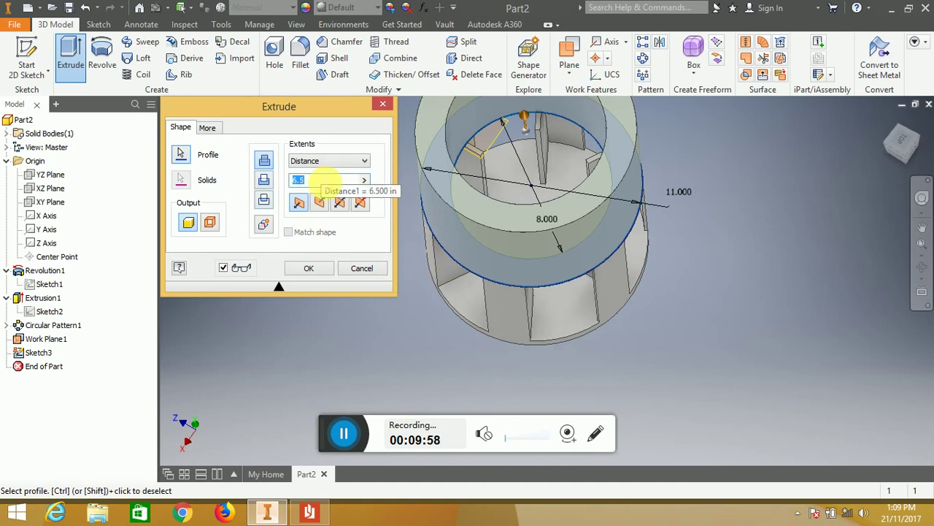
text(0.)
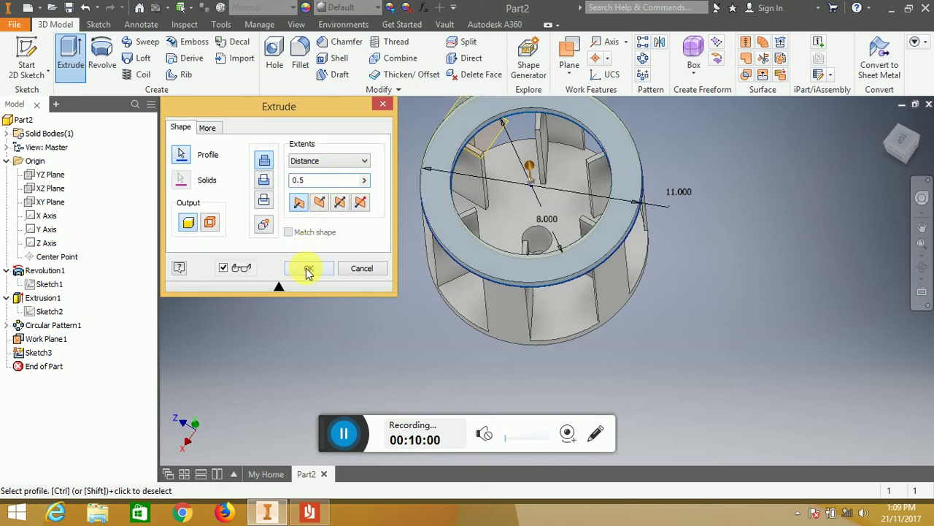
click(308, 267)
Step: Inspect the finished blower from the side and hide the work plane at the top ring
middle_drag(359, 350, 380, 283)
drag(340, 302, 329, 285)
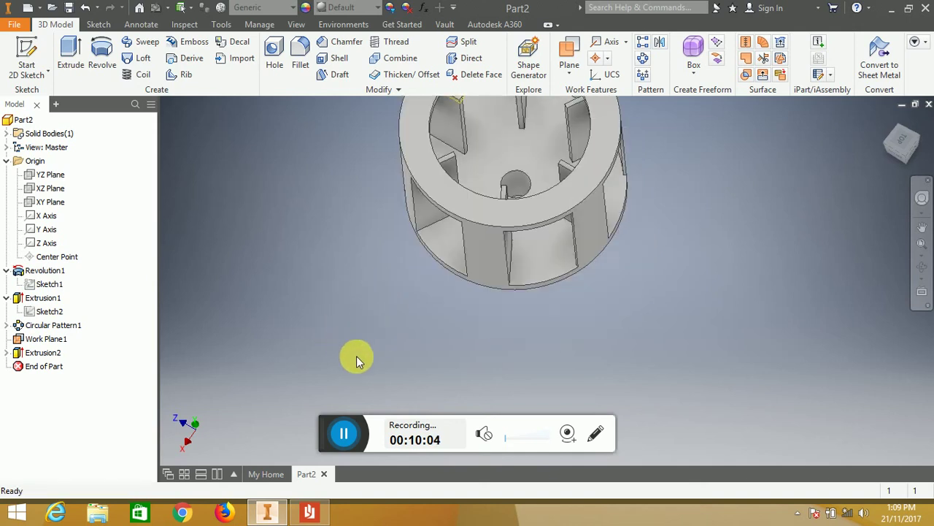
drag(369, 324, 395, 343)
key(Escape)
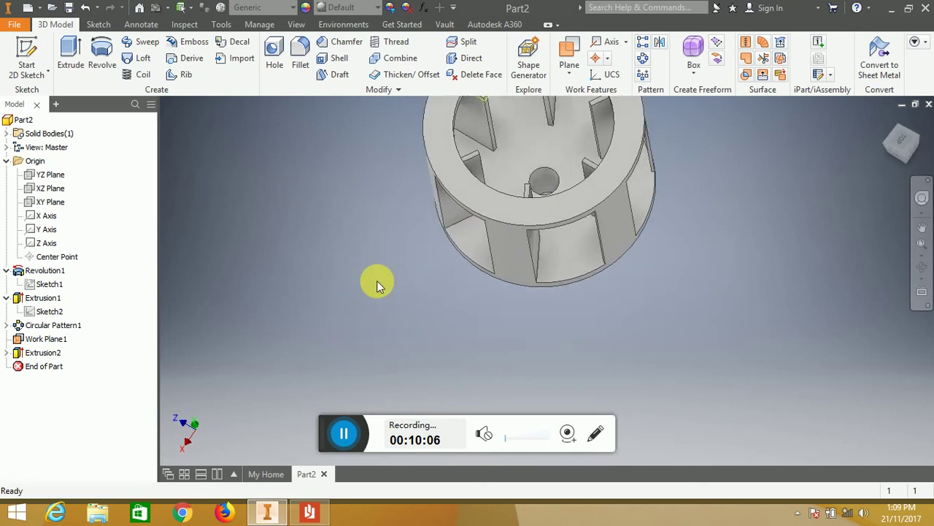
mouse_move(402, 348)
shift+middle_down()
mouse_move(334, 250)
mouse_move(367, 319)
mouse_move(414, 357)
shift+middle_up()
shift+middle_drag(374, 302, 419, 214)
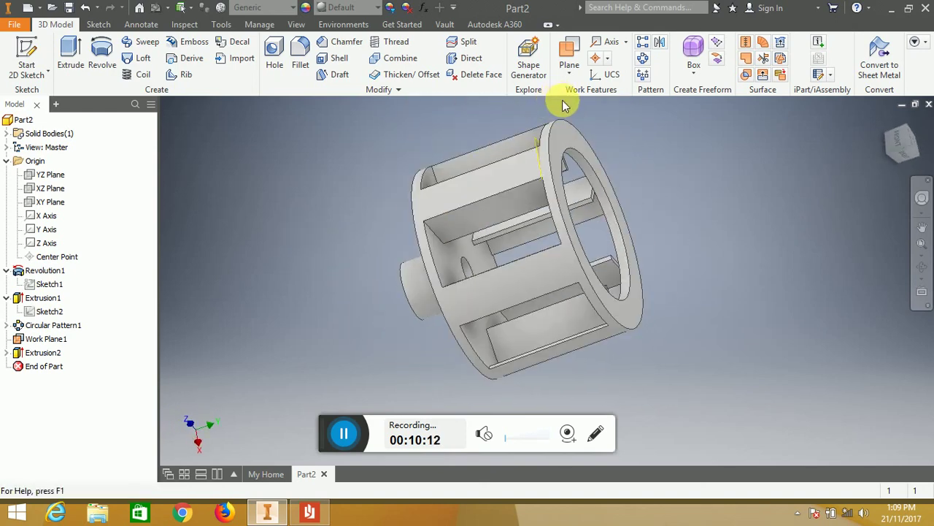
click(544, 151)
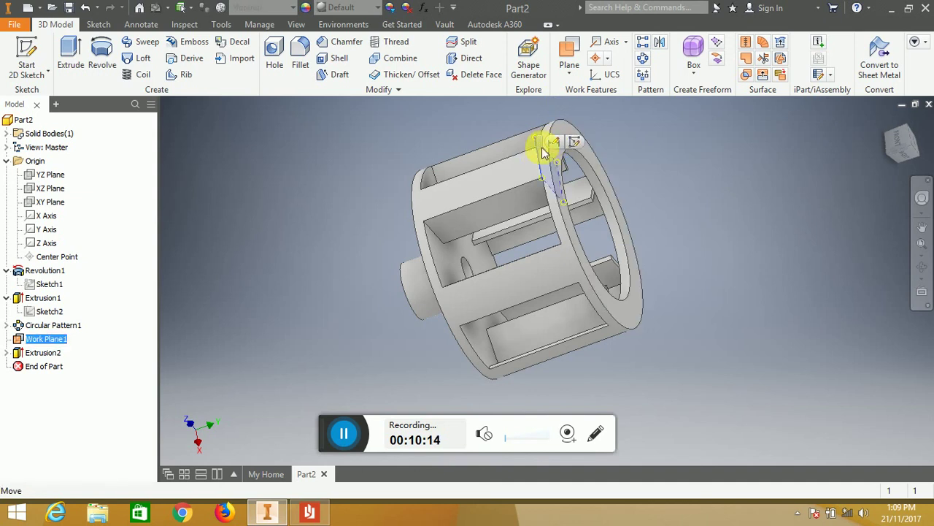
right_click(542, 160)
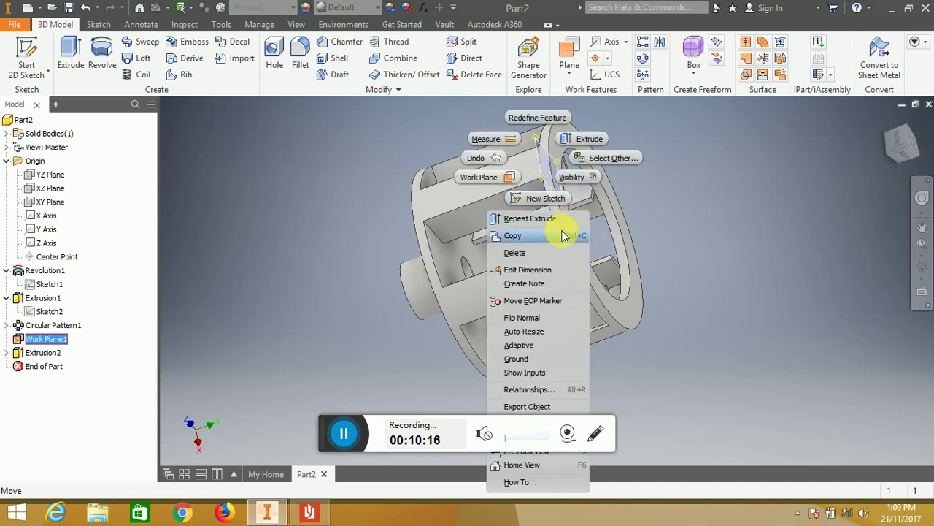
click(569, 178)
Step: Start saving a copy of the part and choose IGES Files as its file type
shift+middle_drag(672, 200, 452, 321)
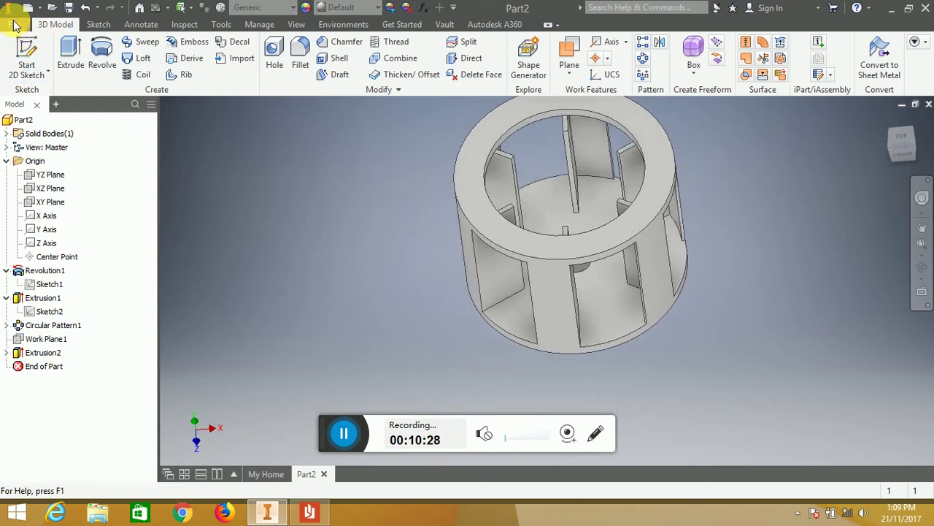
click(15, 25)
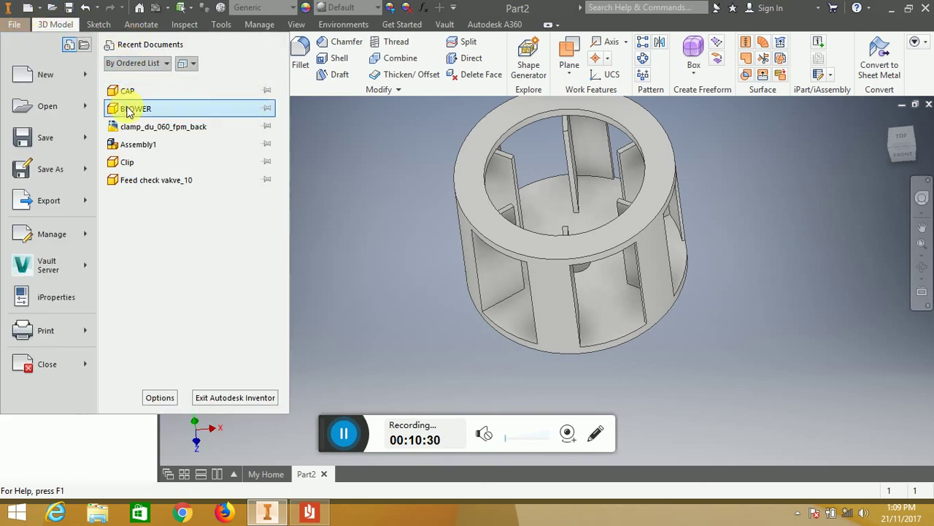
mouse_move(83, 175)
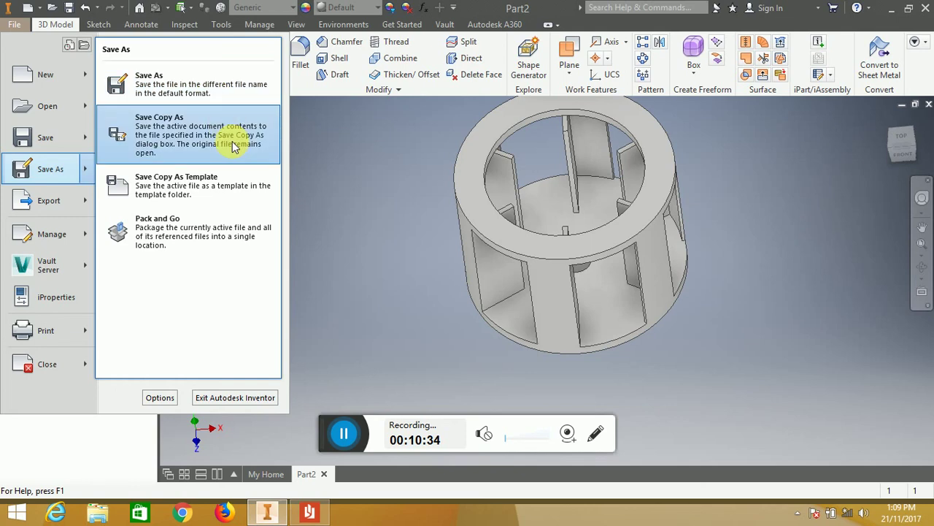
click(219, 135)
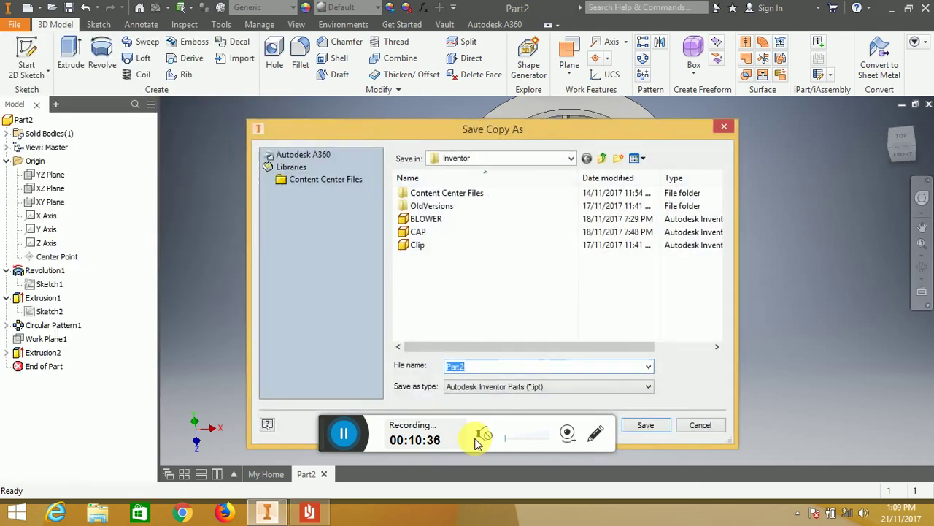
click(568, 387)
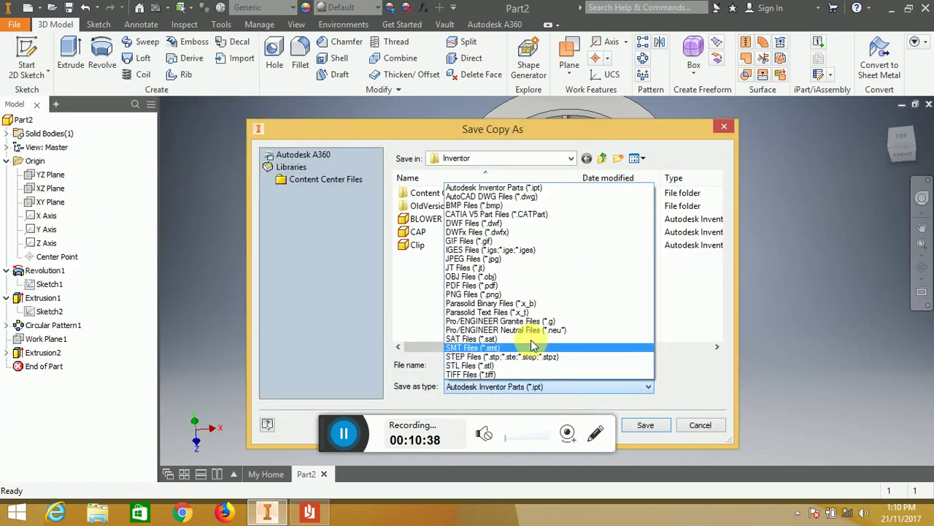
click(515, 259)
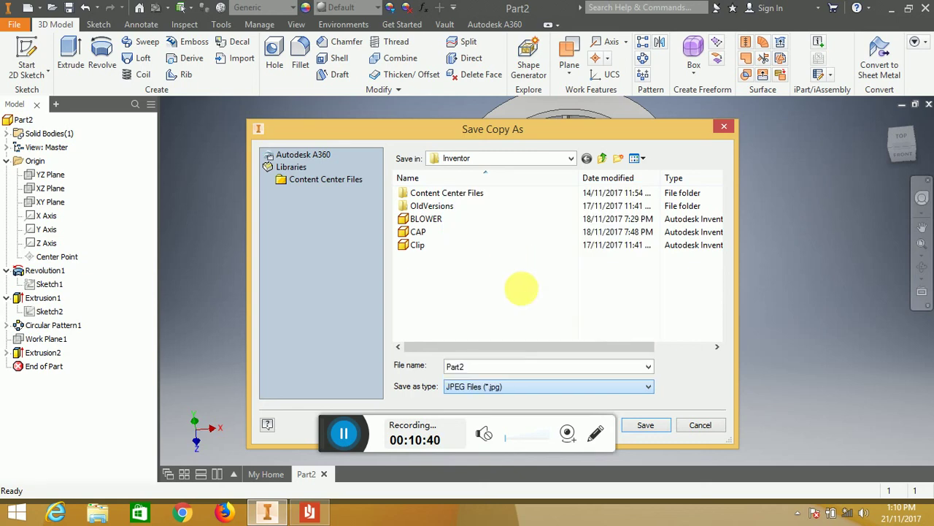
click(521, 382)
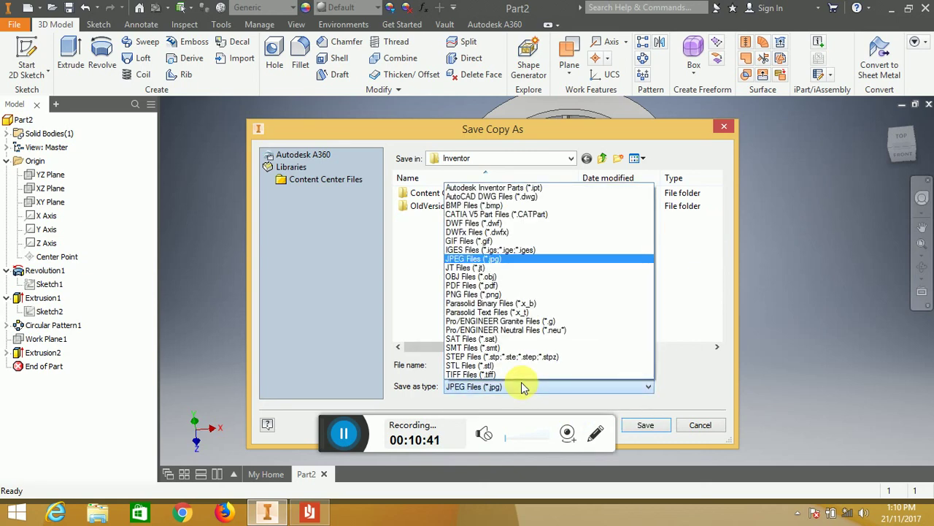
click(500, 251)
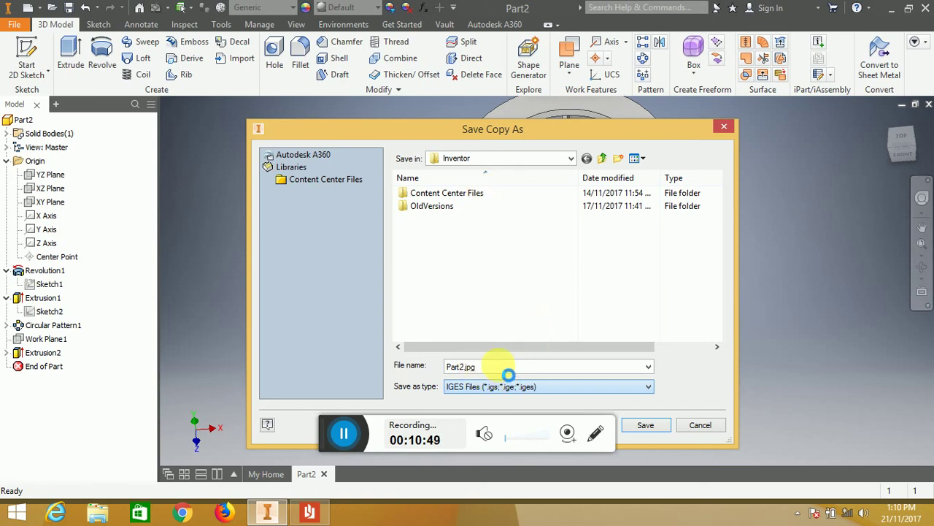
Step: Name the IGES copy blower and save it in the Inventor folder
key(shift+Tab)
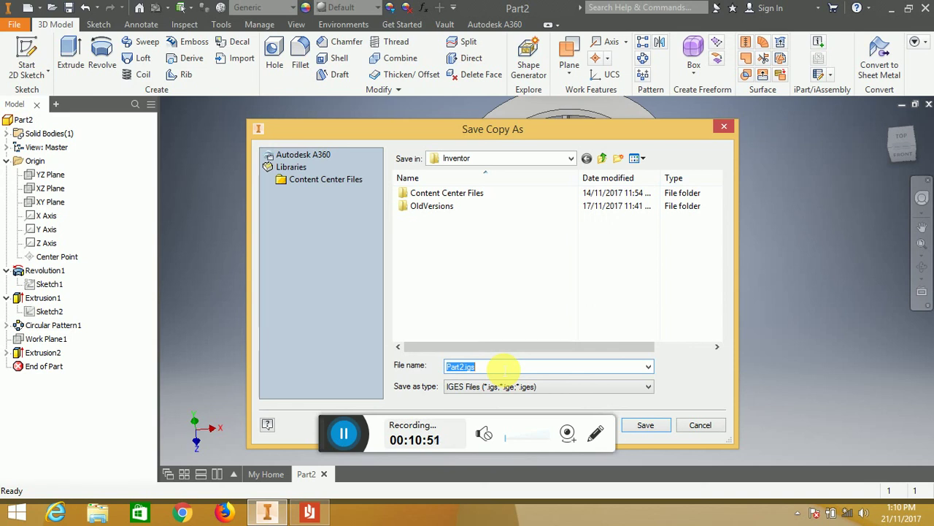
text(bLOWE)
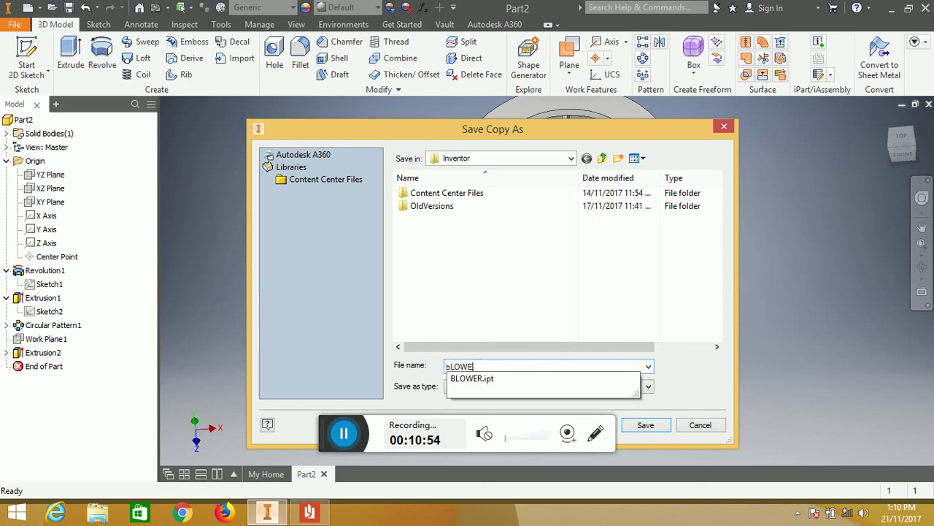
key(BackSpace)
key(BackSpace)
key(BackSpace)
text(blower)
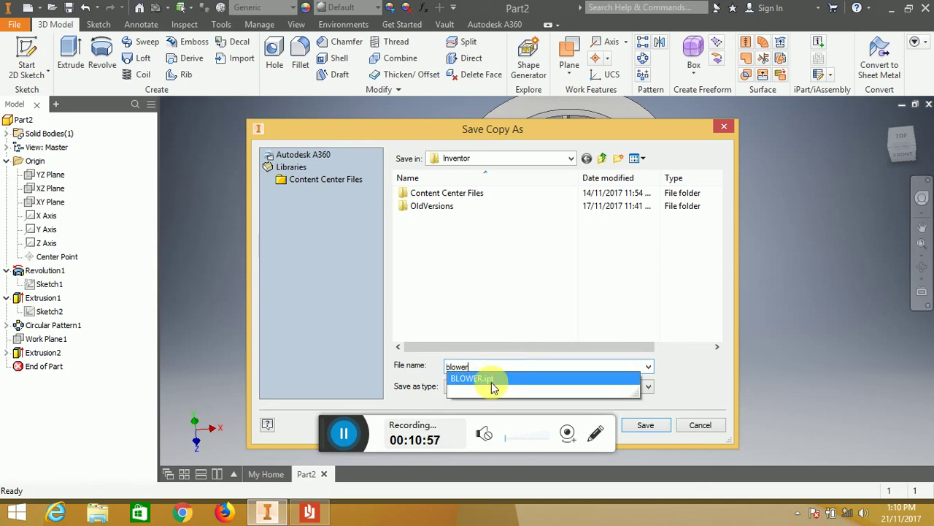
click(646, 425)
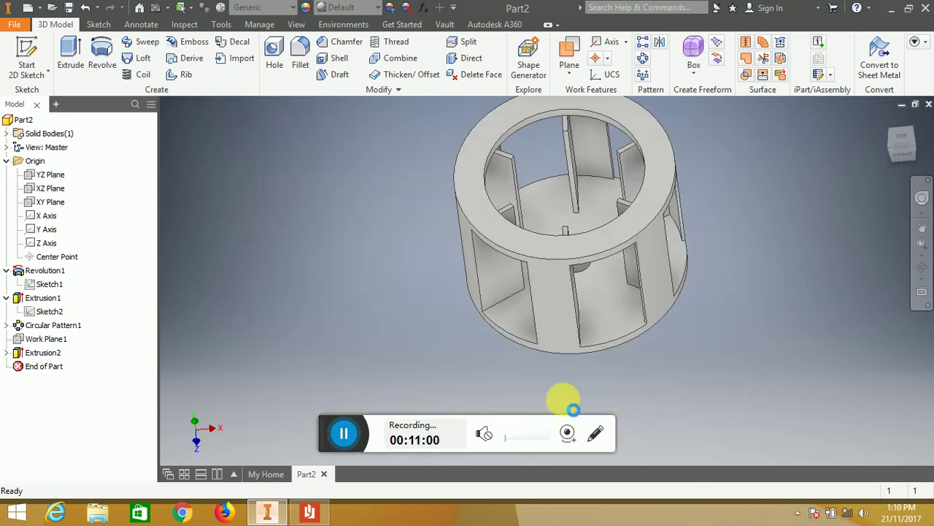